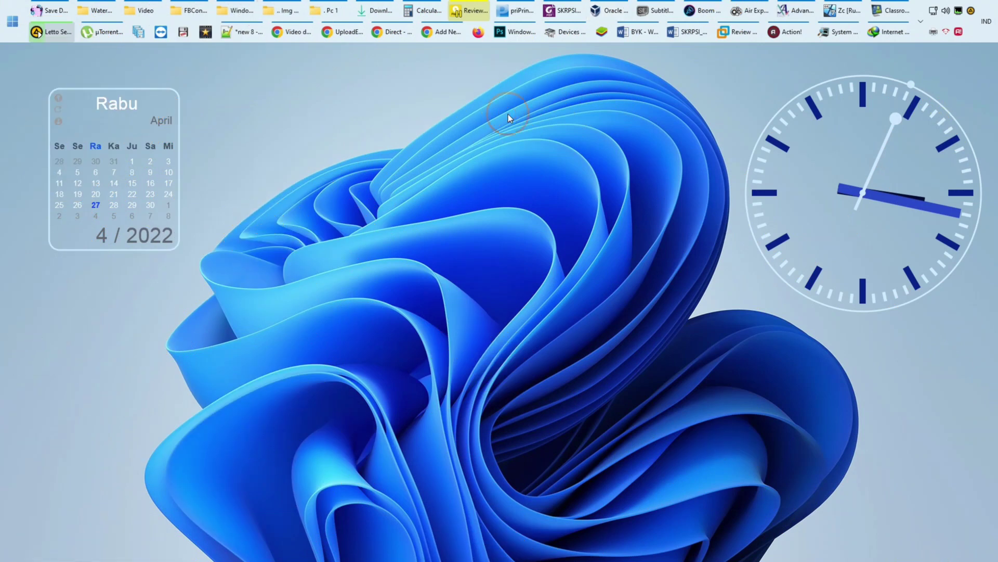
# Step: Set the Review Windows System virtual machine's CD/DVD drive to use the FBConans Phoenix LiteOS 11 Pro Plus ISO image
pyautogui.click(538, 159)
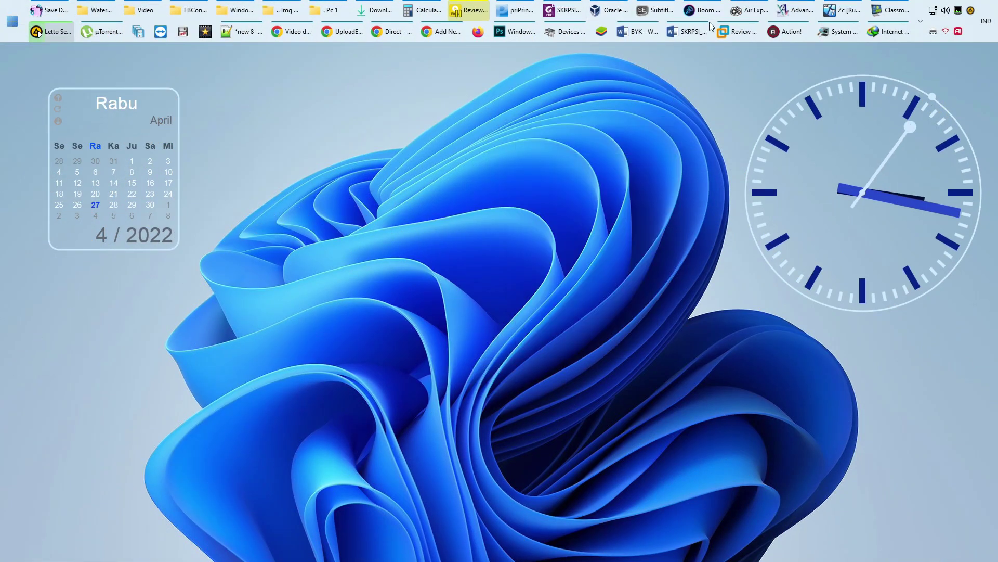
pyautogui.click(727, 32)
pyautogui.click(97, 133)
pyautogui.click(414, 202)
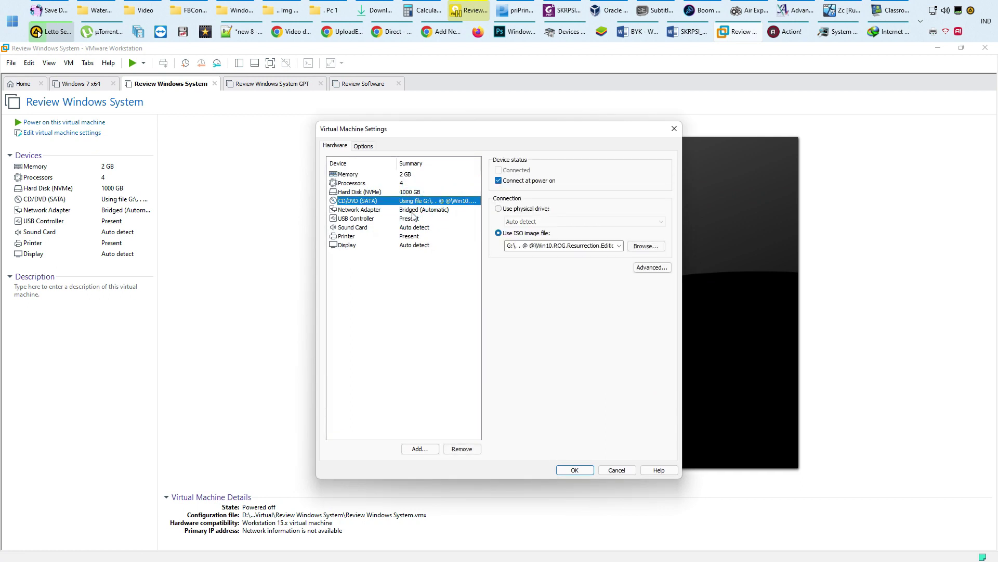
pyautogui.click(645, 246)
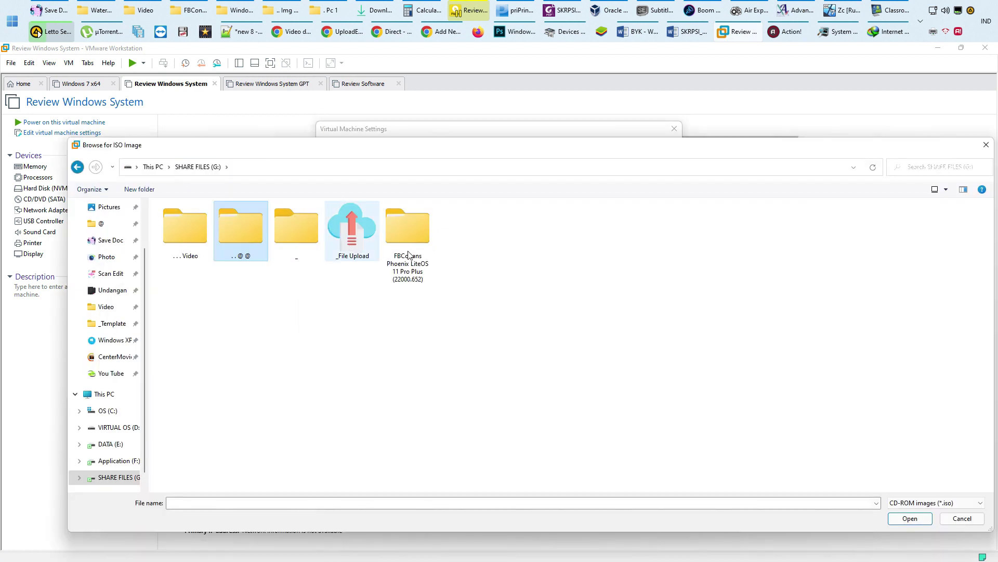
pyautogui.doubleClick(243, 227)
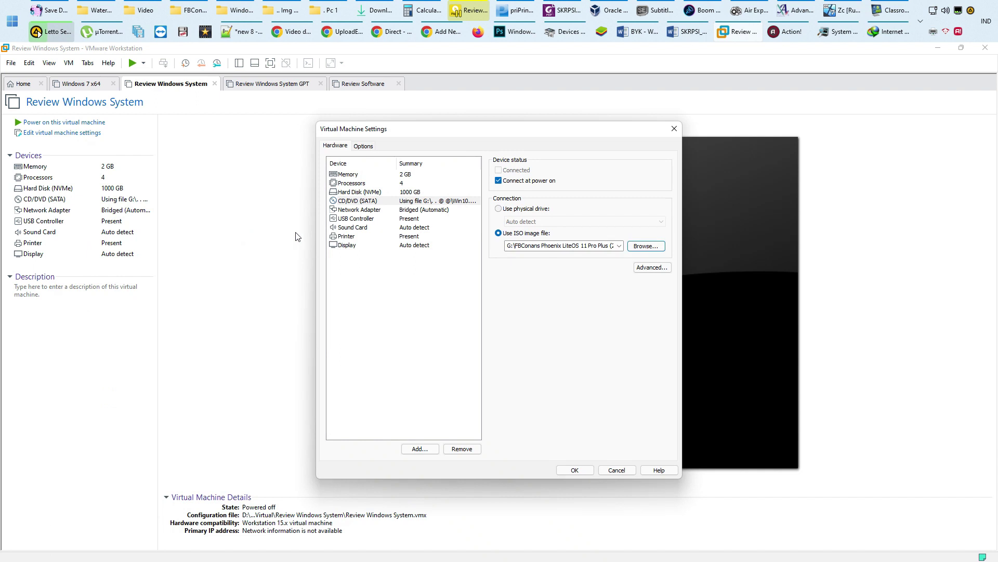
pyautogui.click(575, 470)
# Step: Start the virtual machine in full screen and choose the Phoenix LiteOS 11 Pro Plus (22000.652) Defender OFF edition to install
pyautogui.click(270, 63)
pyautogui.click(90, 33)
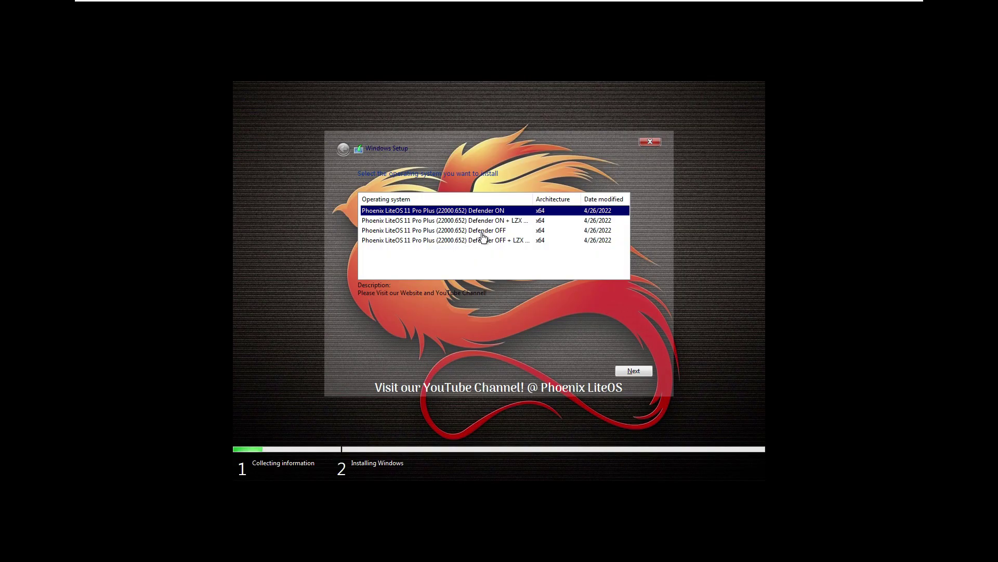
pyautogui.click(484, 231)
pyautogui.click(632, 369)
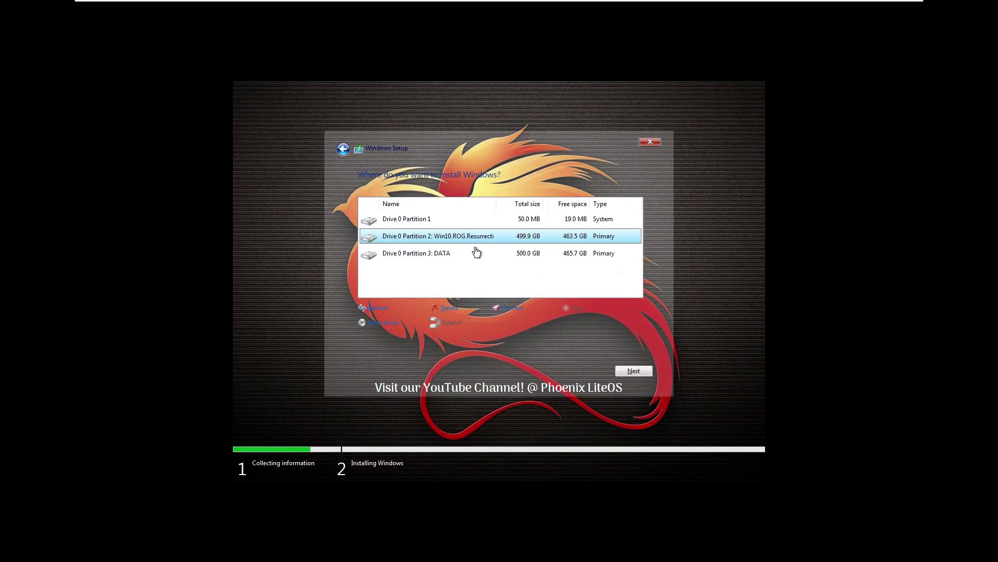
# Step: Format Drive 0 Partition 2 and Partition 1, and start the Windows installation on Partition 2
pyautogui.click(511, 308)
pyautogui.click(561, 323)
pyautogui.click(488, 224)
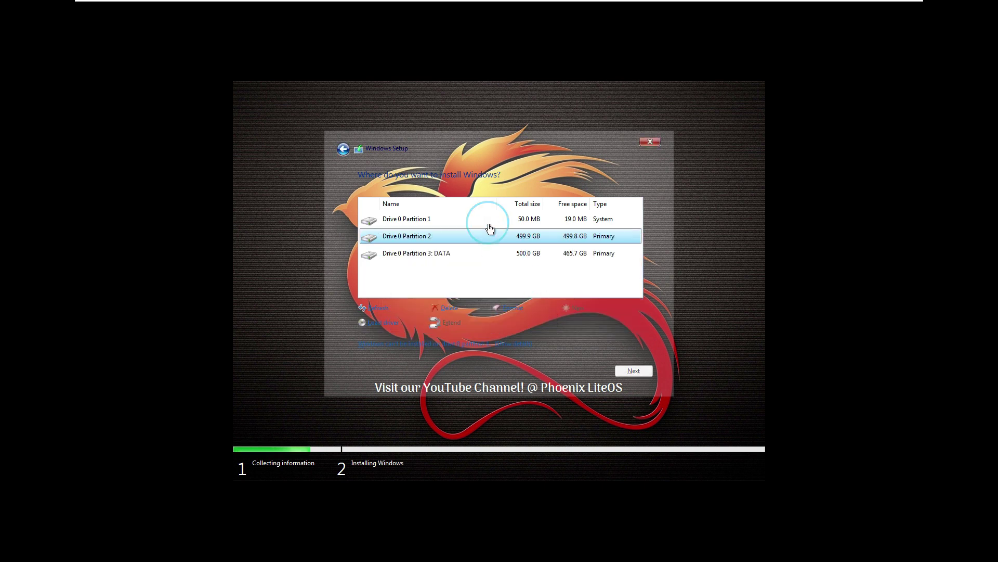
pyautogui.click(512, 307)
pyautogui.click(561, 322)
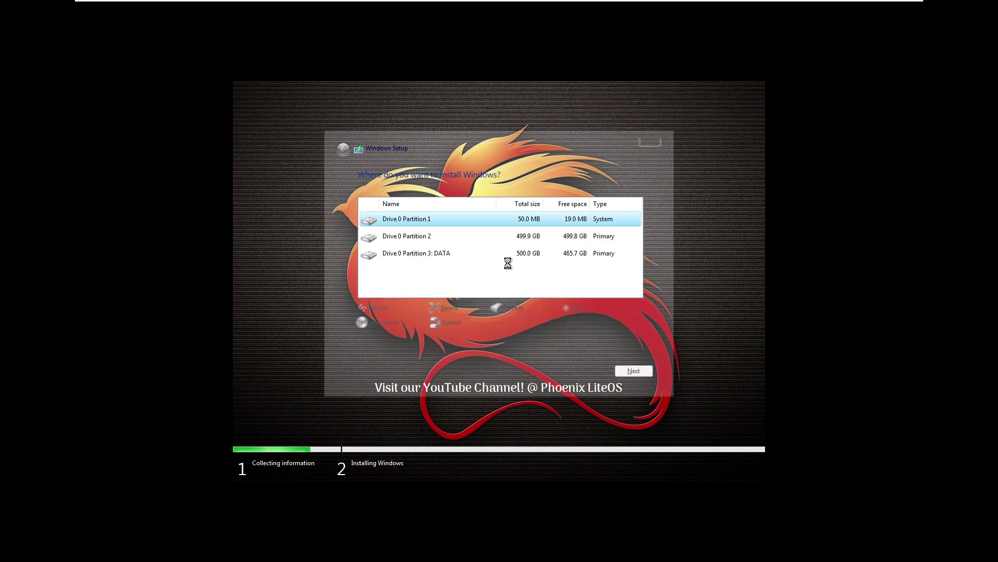
pyautogui.click(497, 239)
pyautogui.click(636, 371)
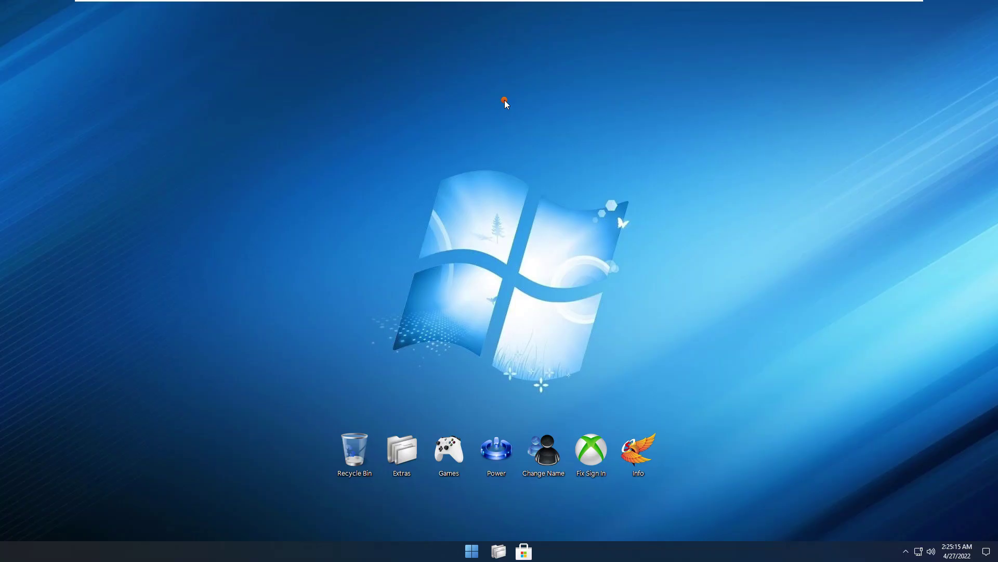
# Step: Review the options in the desktop context menu and refresh the desktop
pyautogui.rightClick(504, 99)
pyautogui.moveTo(529, 110)
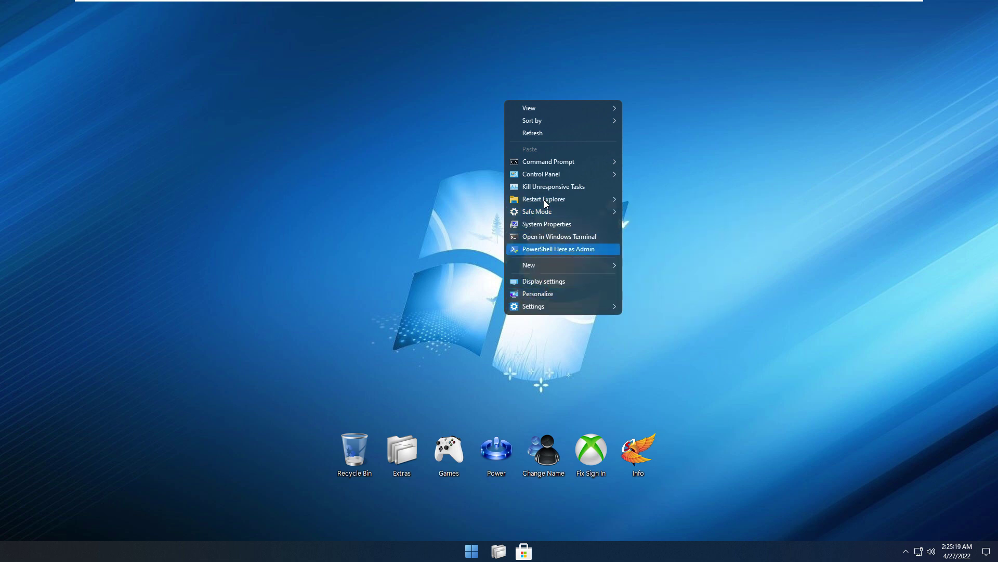
pyautogui.click(533, 133)
# Step: Open the Extras folder and look inside its Desktop Shortcuts, Enable Touch Keyboard and Fix Xbox Sign In folders
pyautogui.doubleClick(418, 454)
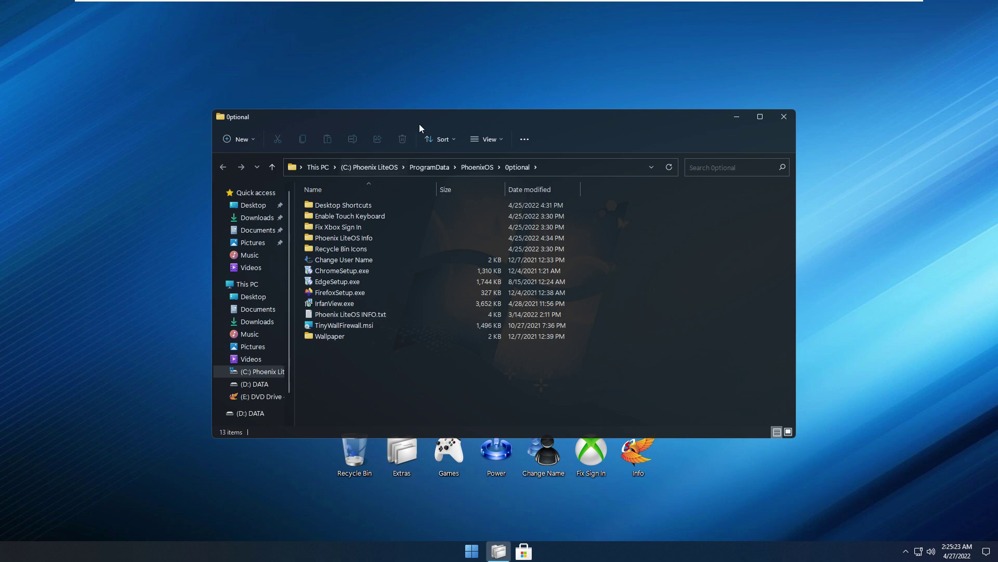
pyautogui.moveTo(420, 127); pyautogui.dragTo(351, 69)
pyautogui.doubleClick(286, 144)
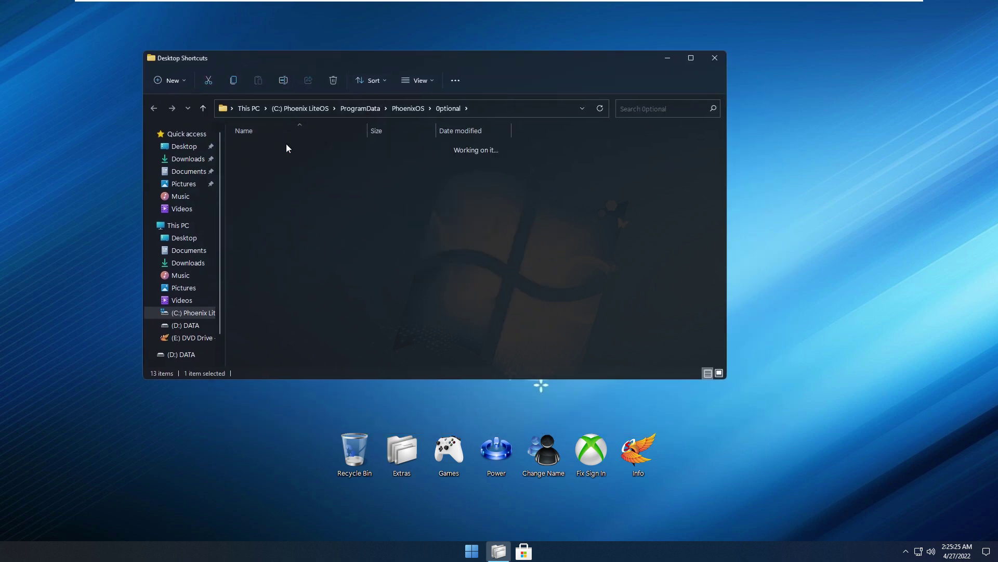
pyautogui.hotkey('alt', 'Left')
pyautogui.press('Down')
pyautogui.press('Return')
pyautogui.hotkey('alt', 'Left')
pyautogui.press('Down')
pyautogui.press('Return')
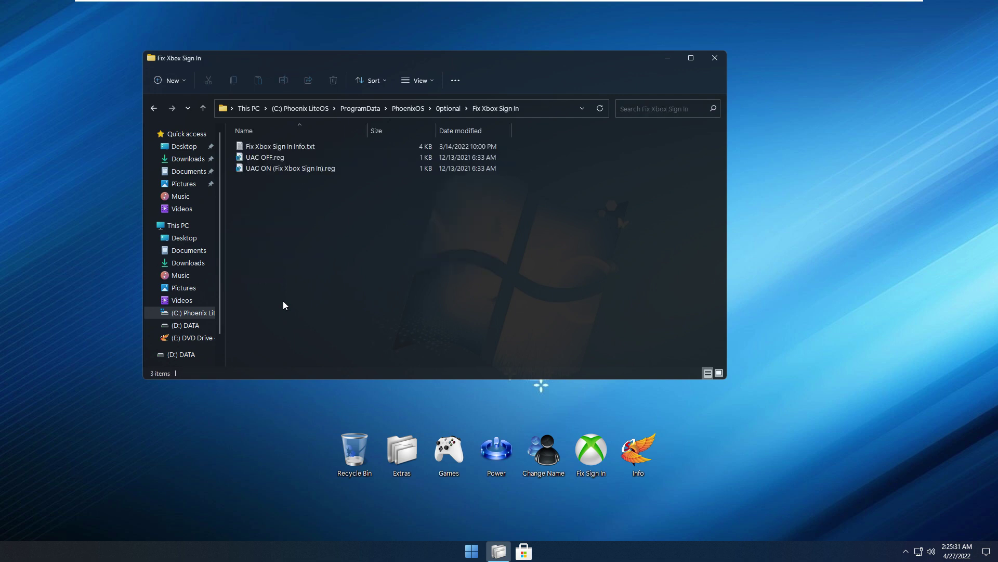
# Step: Look at the contents of the Phoenix LiteOS Info and Recycle Bin Icons folders
pyautogui.hotkey('alt', 'Left')
pyautogui.press('Down')
pyautogui.press('Return')
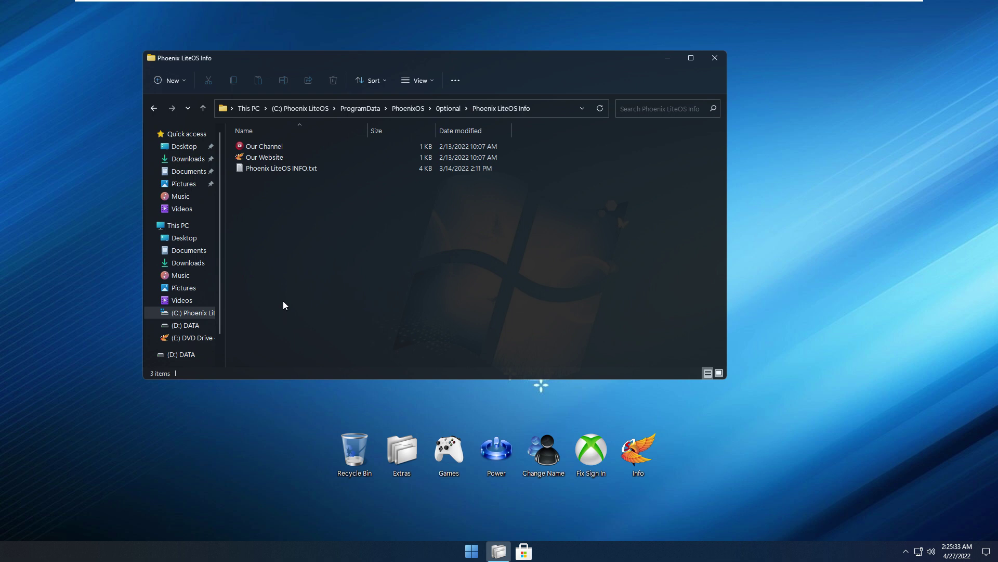
pyautogui.hotkey('alt', 'Left')
pyautogui.press('Down')
pyautogui.press('Return')
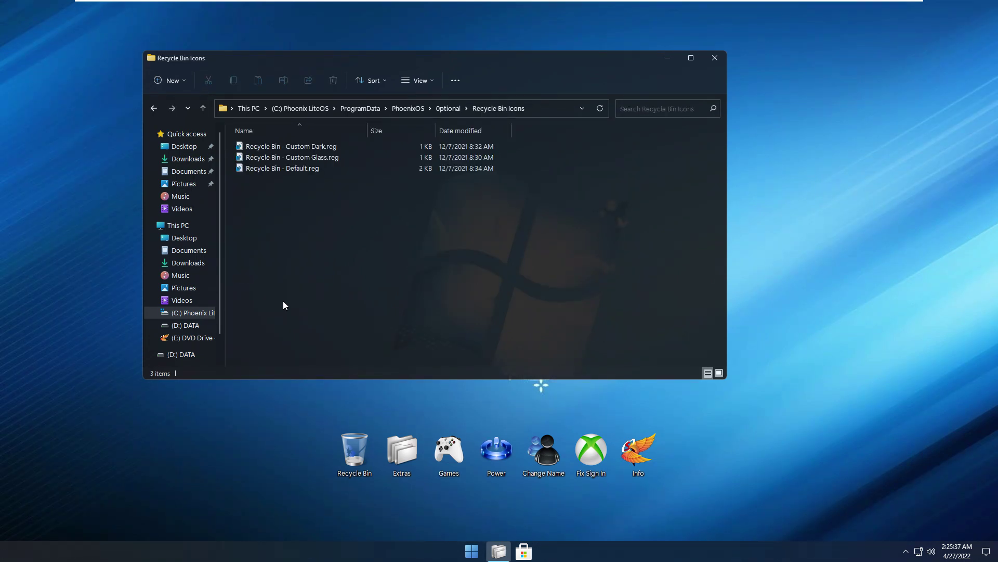
# Step: Return to the Extras folder's file list and go through its installers and files down to TinyWallFirewall.msi
pyautogui.hotkey('alt', 'Left')
pyautogui.press('Down')
pyautogui.press('Down')
pyautogui.press('Down')
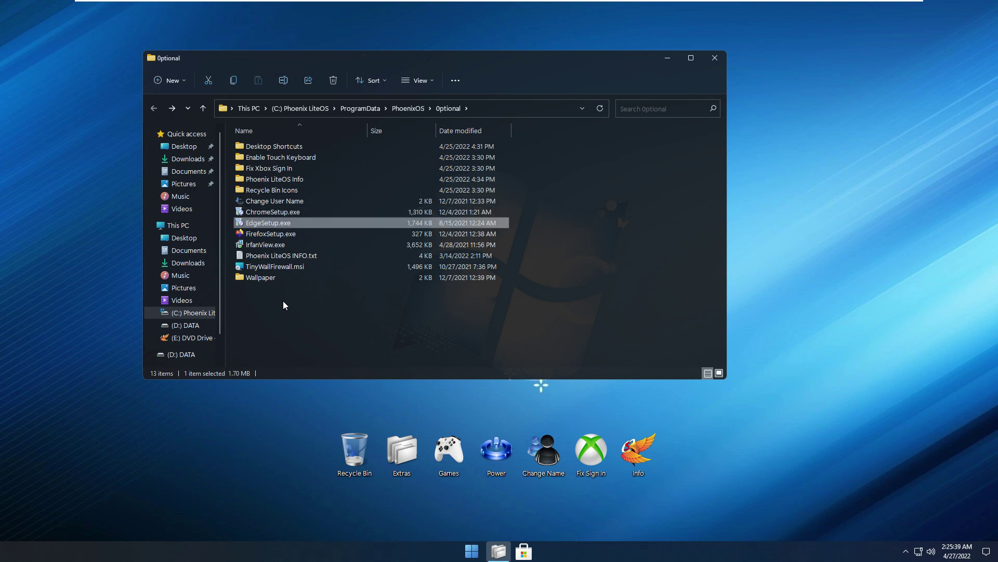
pyautogui.press('Down')
pyautogui.press('Down')
pyautogui.press('Down')
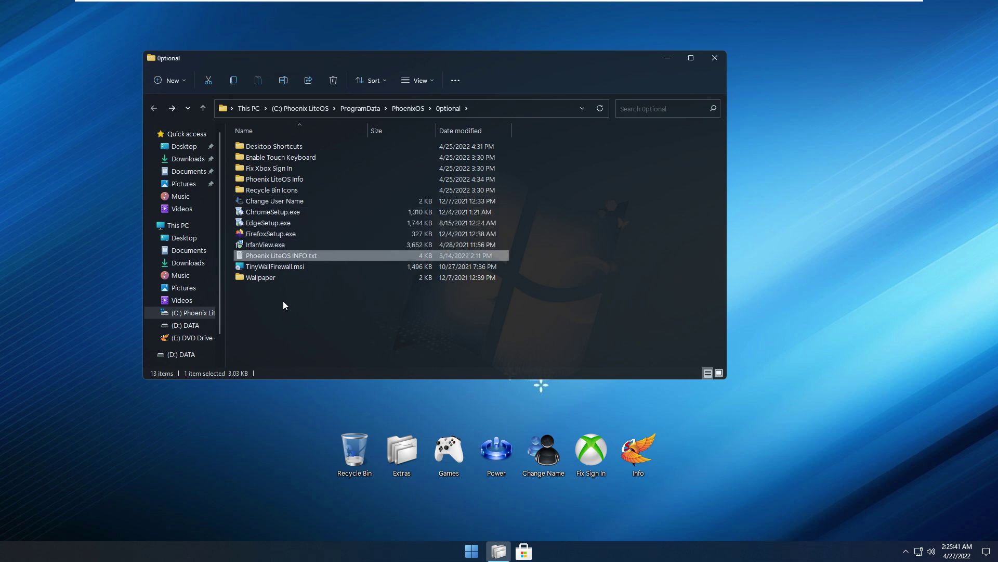
pyautogui.press('Down')
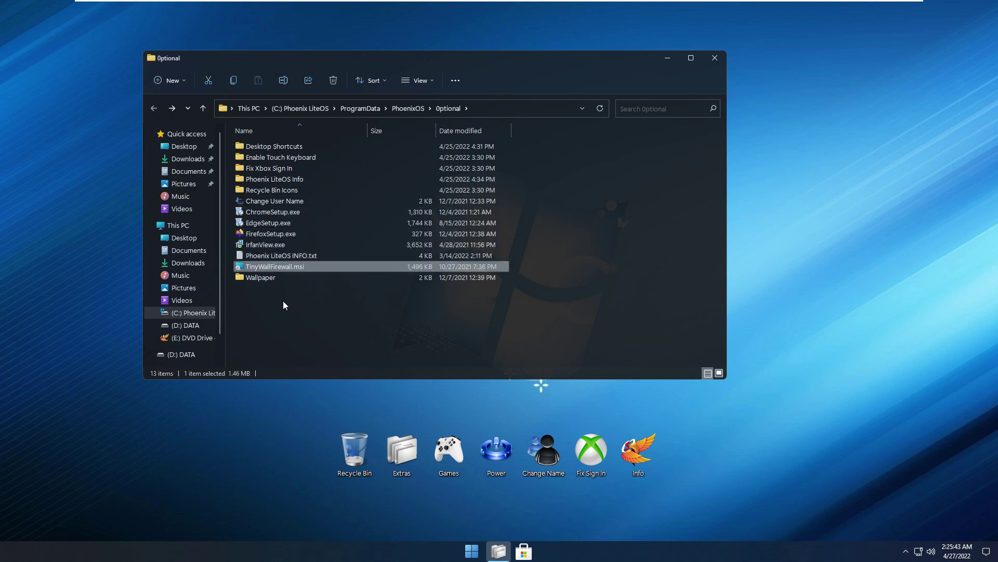
# Step: Set img4.jpg from the Wallpaper folder as the desktop background, close the folder and refresh the desktop
pyautogui.press('Down')
pyautogui.press('Return')
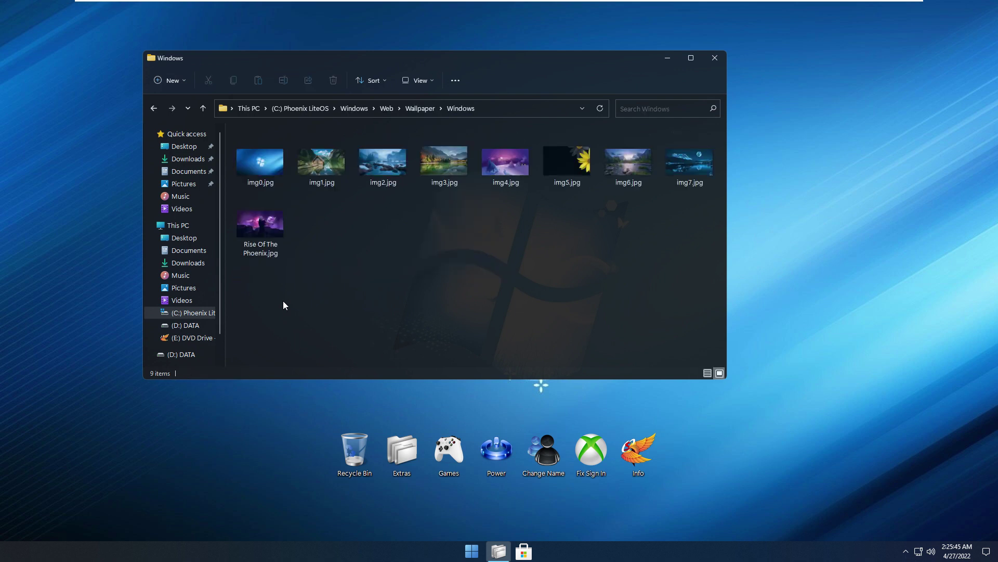
pyautogui.click(263, 229)
pyautogui.keyDown('shift'); pyautogui.click(259, 161); pyautogui.keyUp('shift')
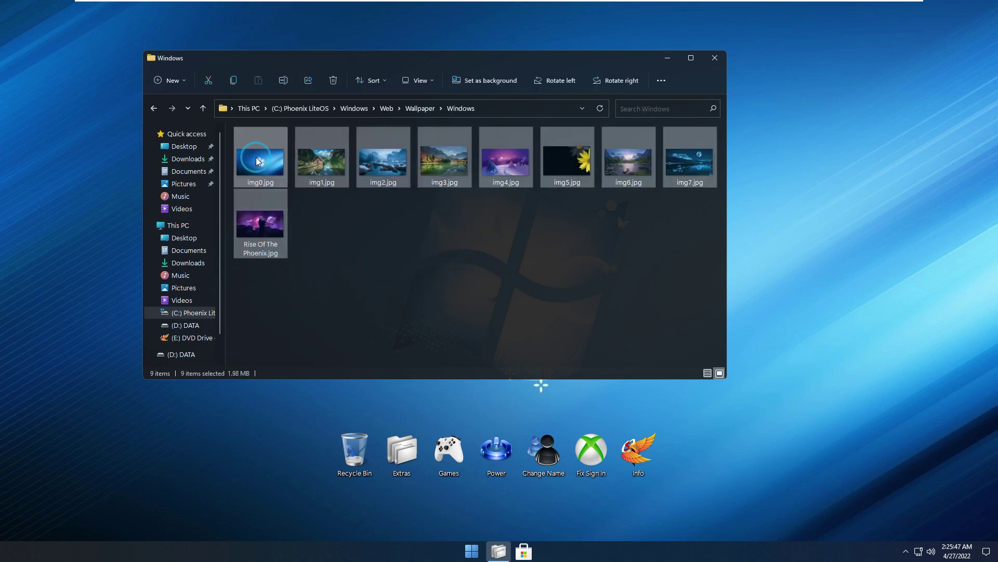
pyautogui.rightClick(258, 162)
pyautogui.click(520, 164)
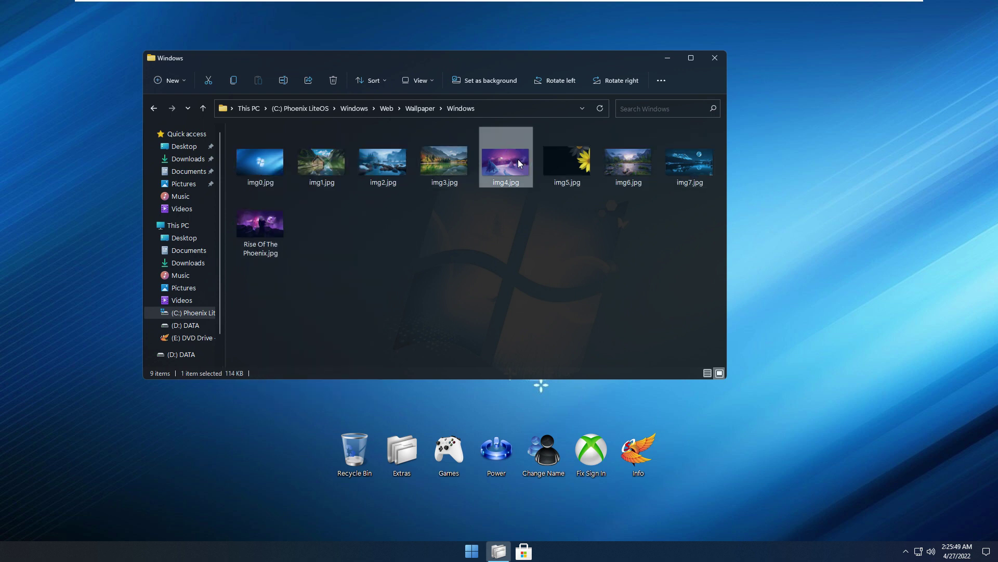
pyautogui.rightClick(520, 164)
pyautogui.click(539, 205)
pyautogui.click(714, 58)
pyautogui.rightClick(423, 161)
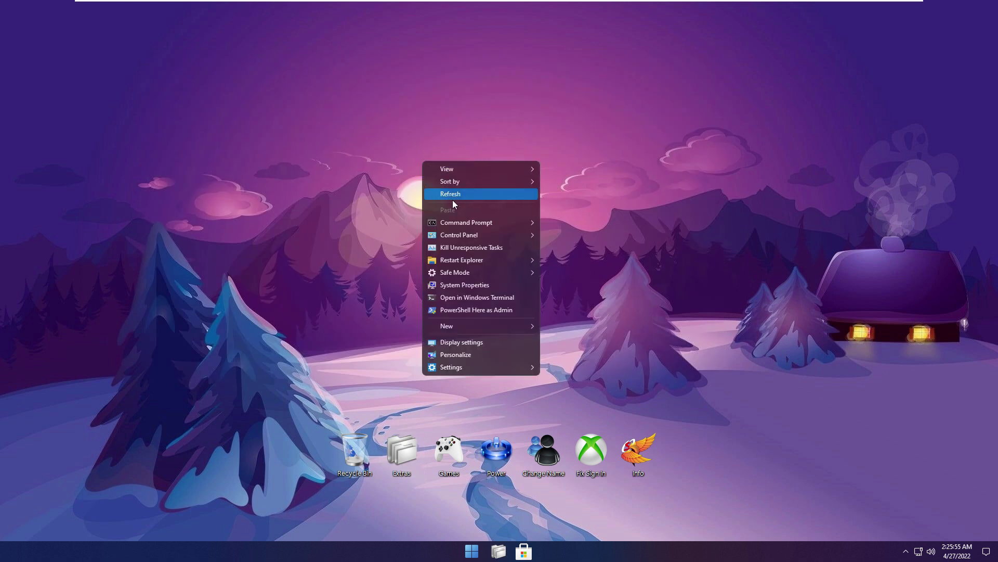
pyautogui.click(460, 196)
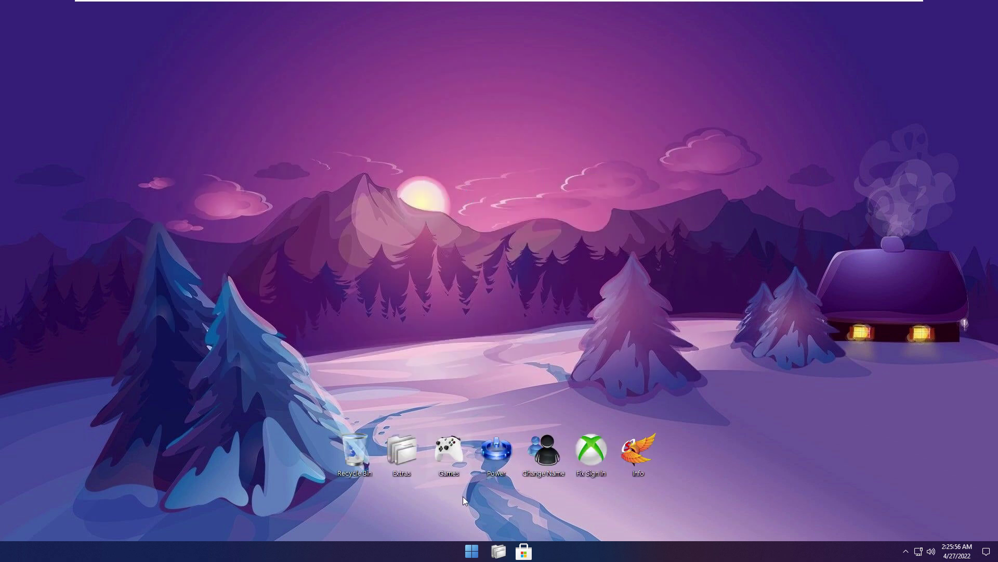
# Step: Examine the contents of the Tools folder in the Start menu's program list
pyautogui.click(469, 555)
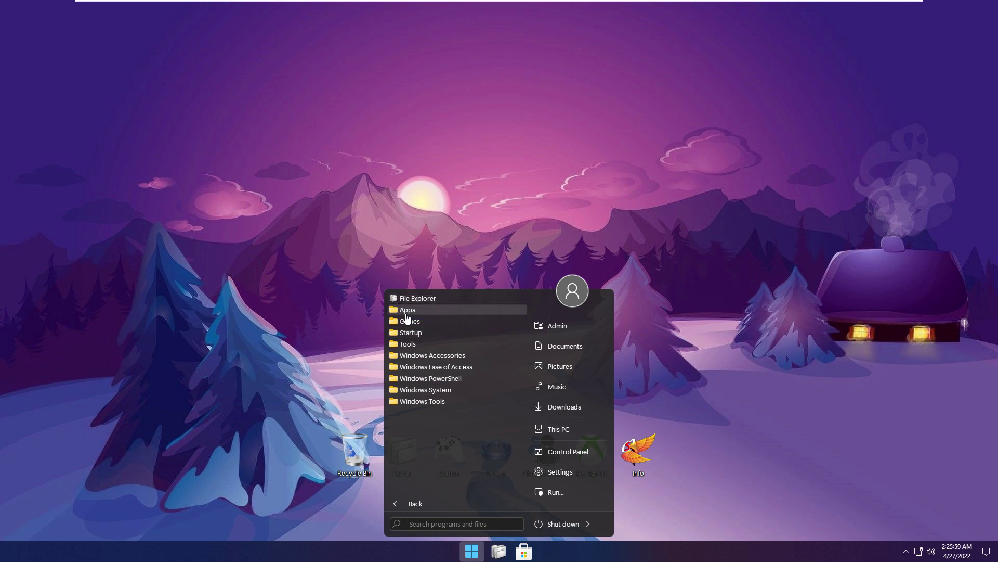
pyautogui.click(410, 347)
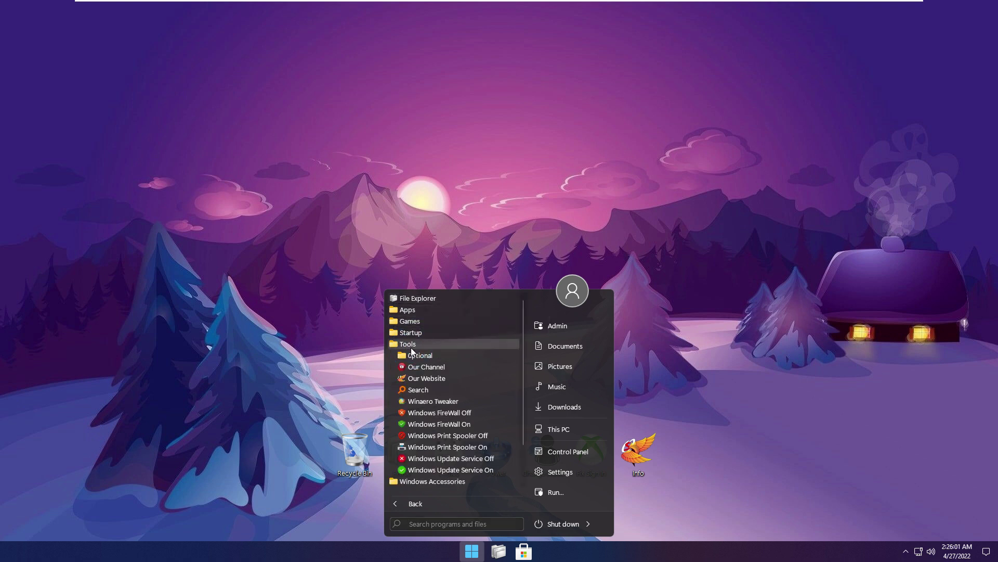
pyautogui.click(411, 347)
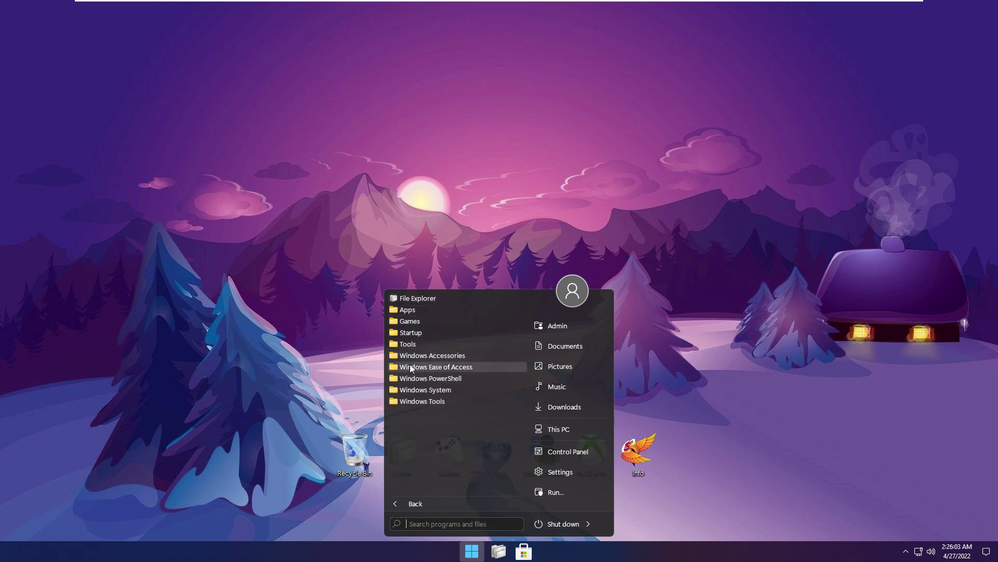
# Step: Open Windows Settings maximized and check the activation state details under System
pyautogui.click(548, 471)
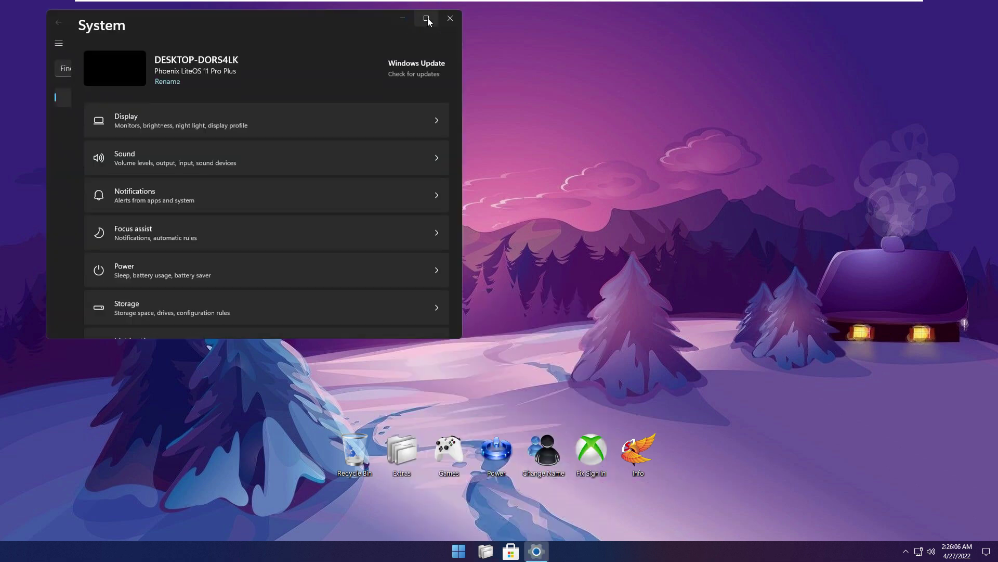
pyautogui.click(426, 18)
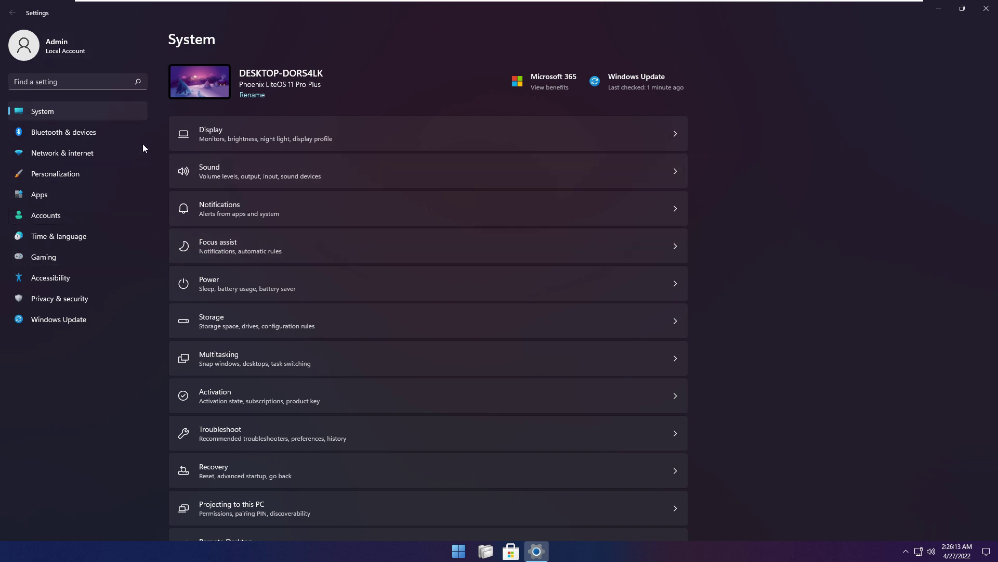
pyautogui.scroll(-3, 293, 272)
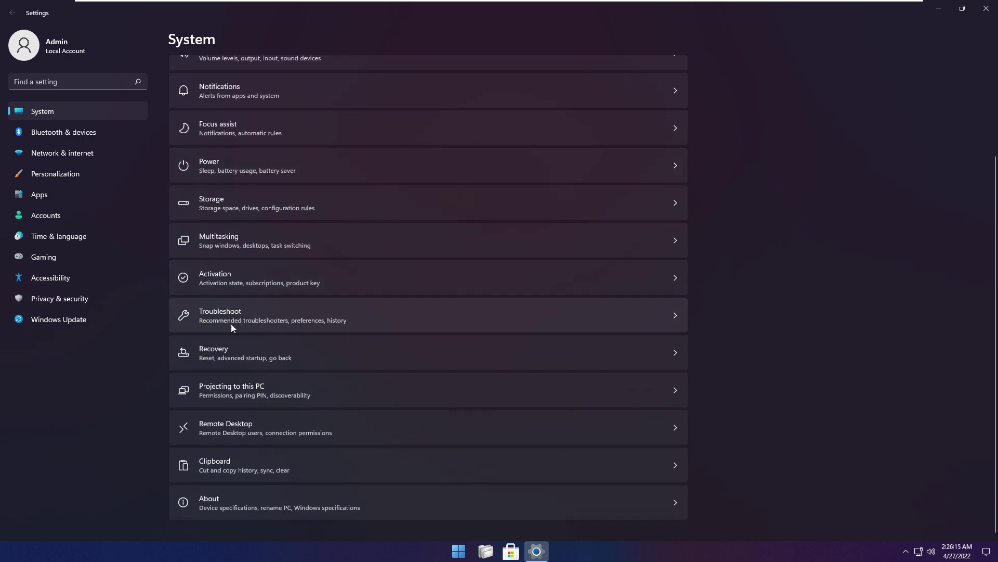
pyautogui.click(220, 272)
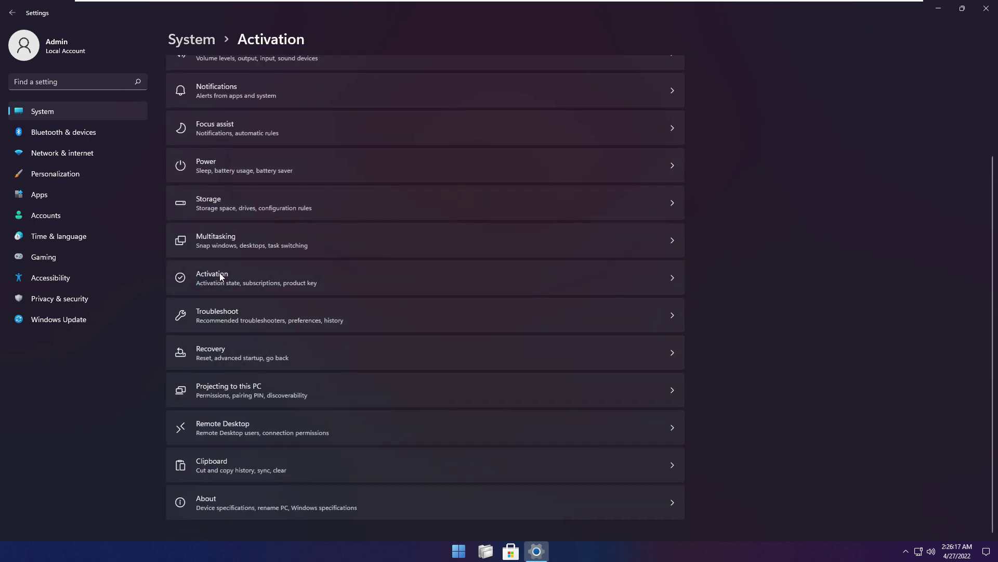
pyautogui.click(276, 128)
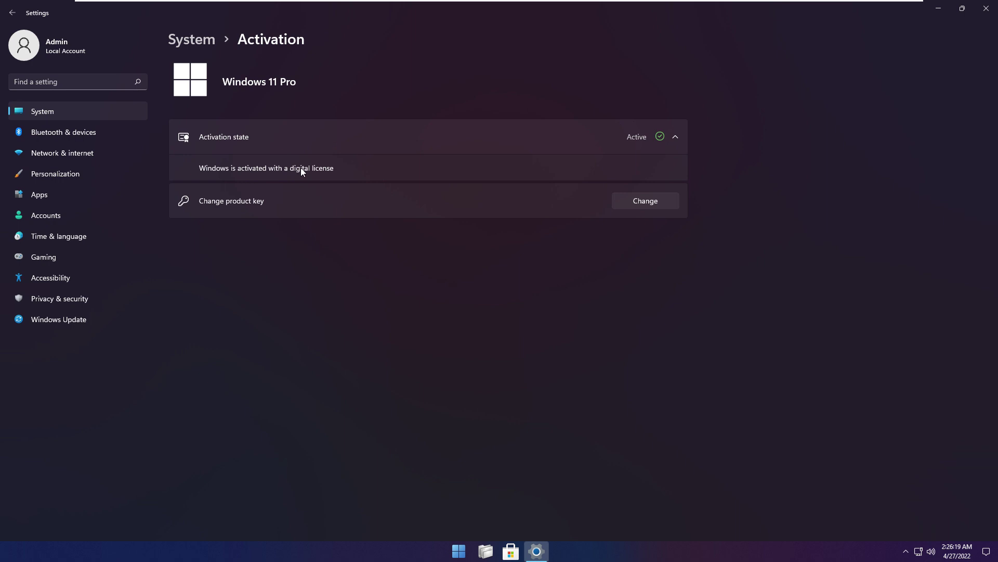
# Step: Open the system's About page and check the OS build and the Windows edition
pyautogui.click(115, 112)
pyautogui.scroll(-3, 249, 507)
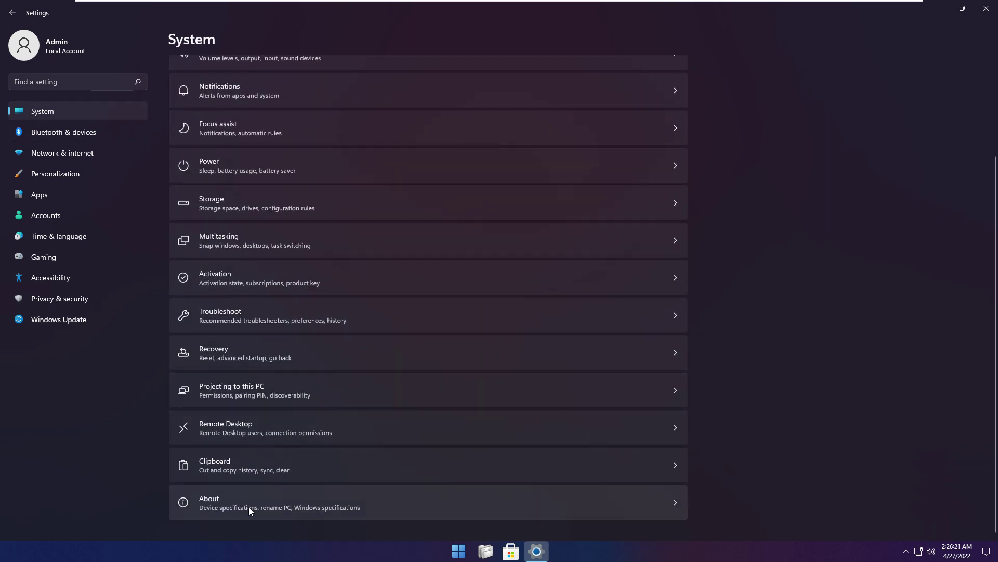
pyautogui.click(248, 507)
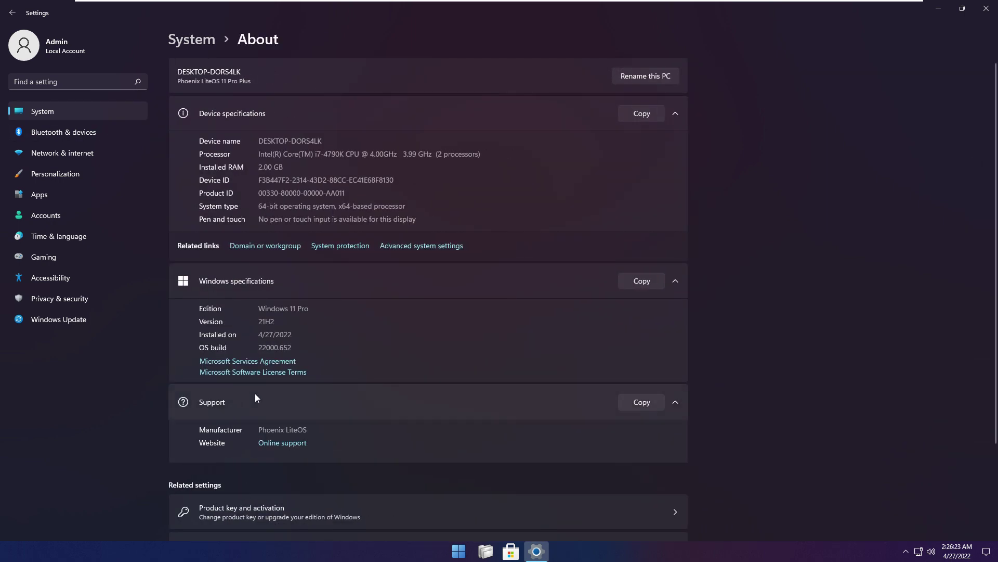
pyautogui.moveTo(292, 347); pyautogui.dragTo(230, 339)
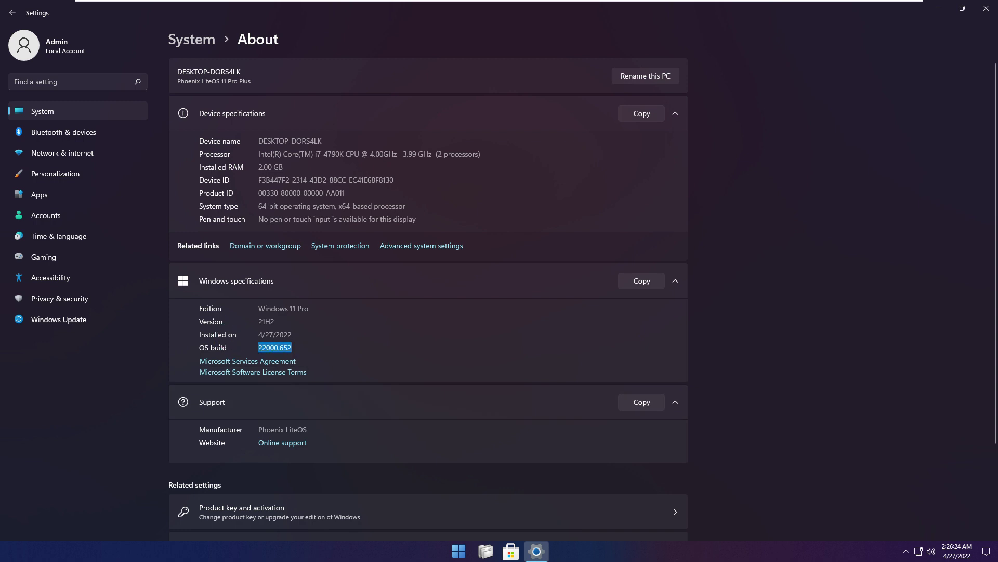
pyautogui.moveTo(310, 309); pyautogui.dragTo(236, 310)
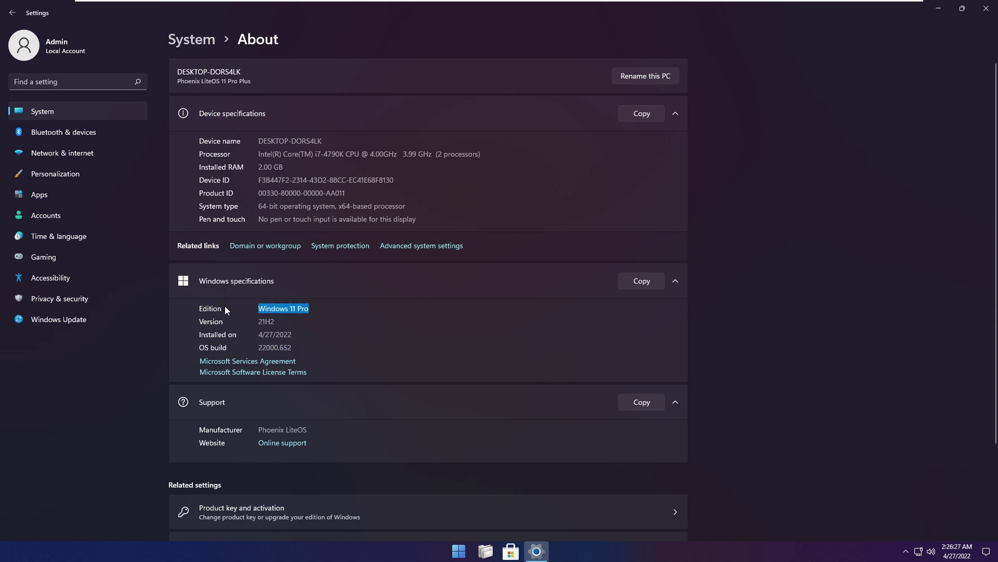
# Step: Look over the Bluetooth & devices and Network & internet settings and apply a light theme from the Personalization themes
pyautogui.click(71, 135)
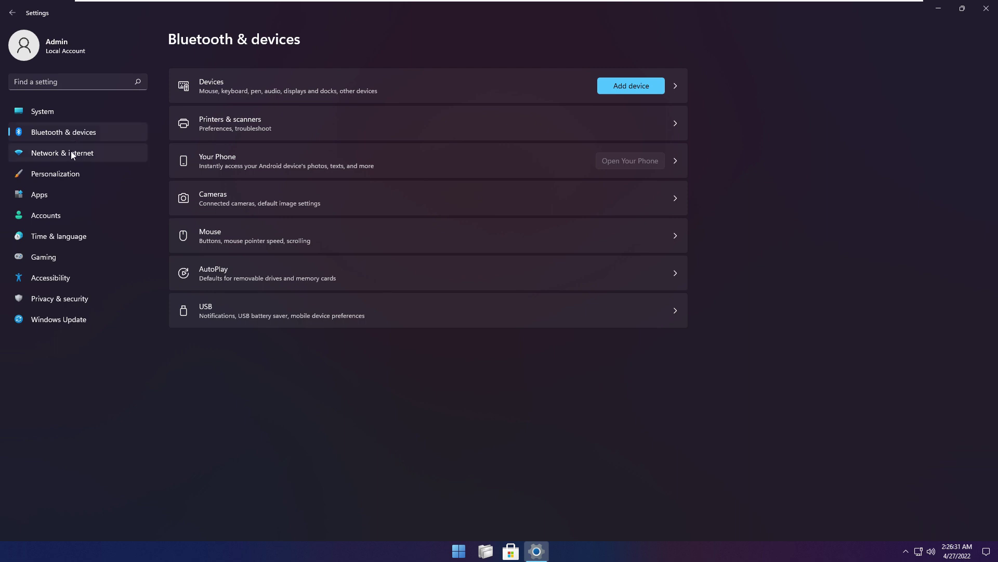
pyautogui.click(71, 153)
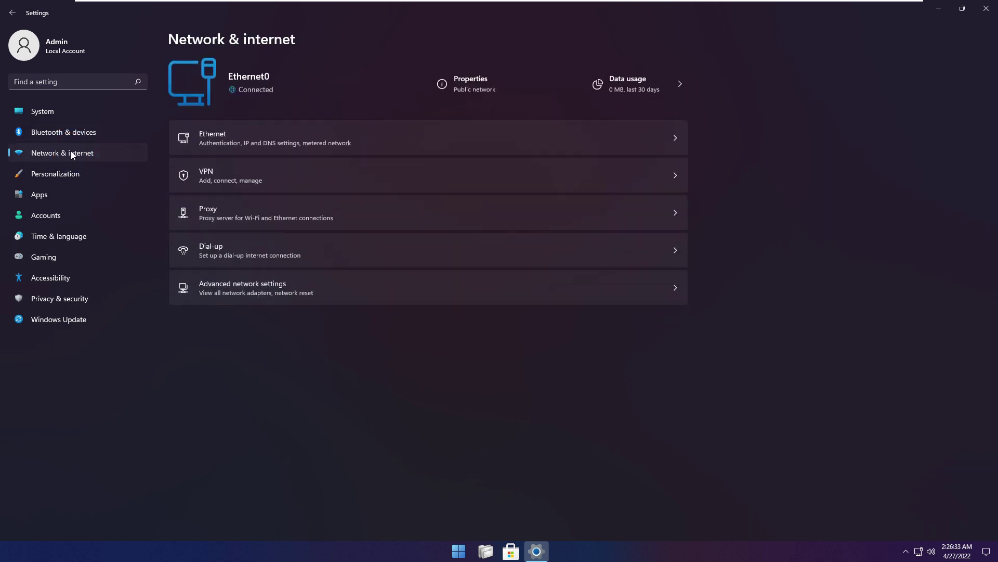
pyautogui.click(75, 171)
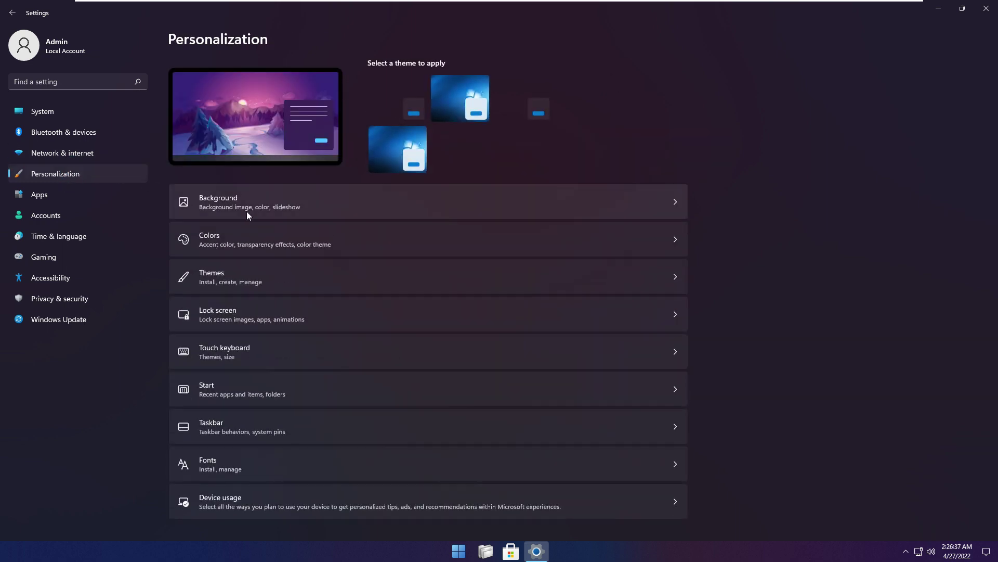
pyautogui.click(226, 275)
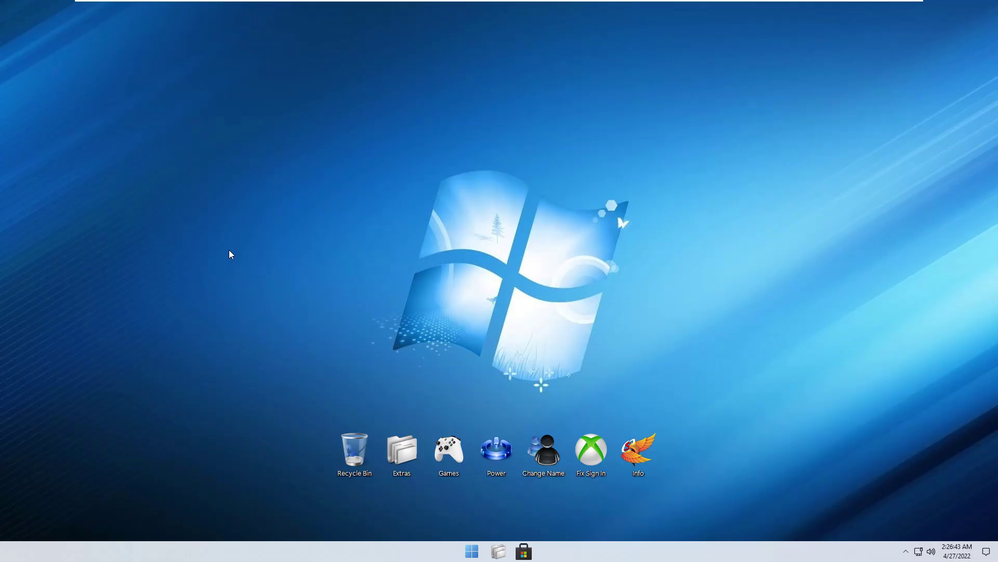
# Step: Set img4.jpg from the Wallpaper folder in Extras as the desktop background again and close the folder
pyautogui.doubleClick(396, 460)
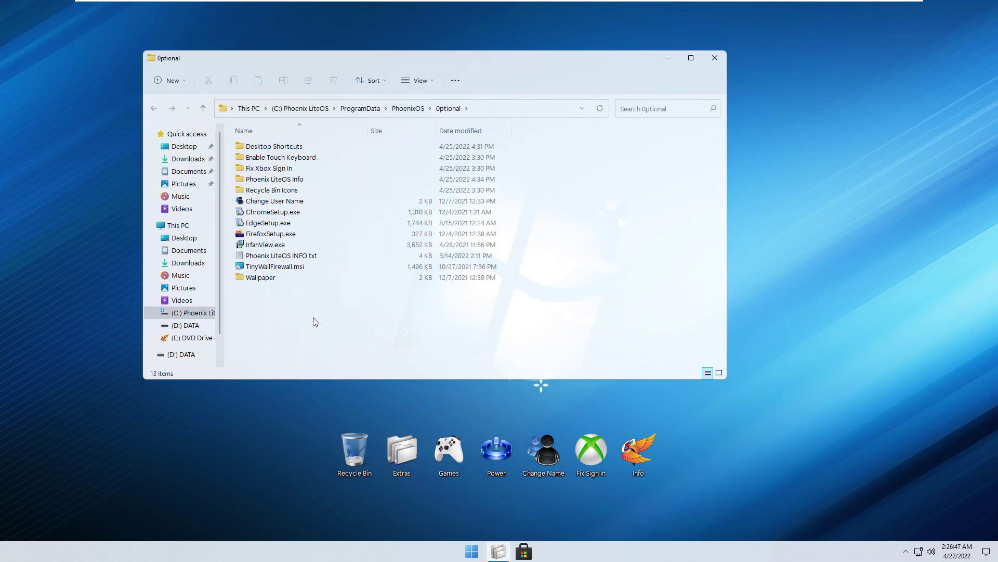
pyautogui.click(253, 280)
pyautogui.click(520, 148)
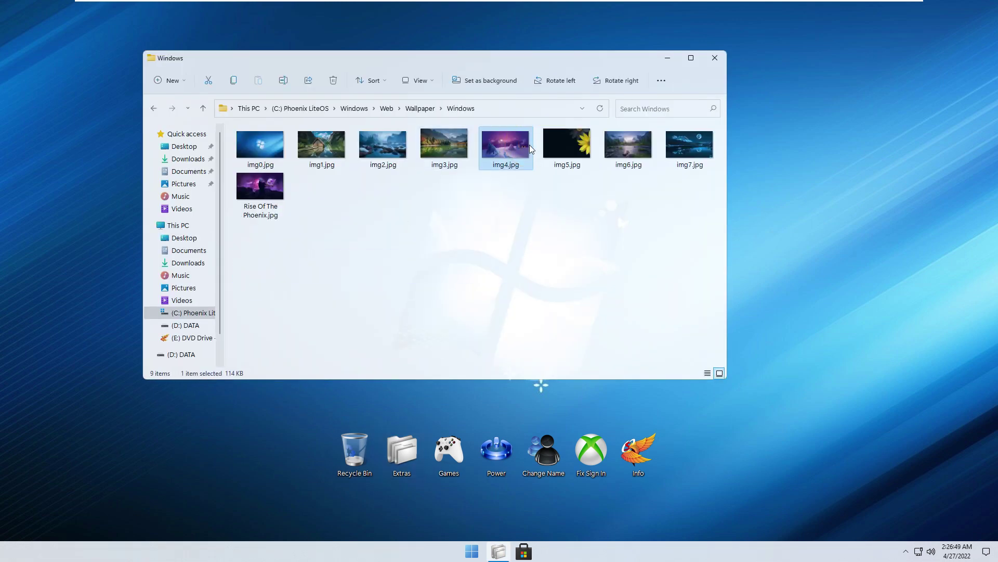
pyautogui.rightClick(528, 146)
pyautogui.click(581, 189)
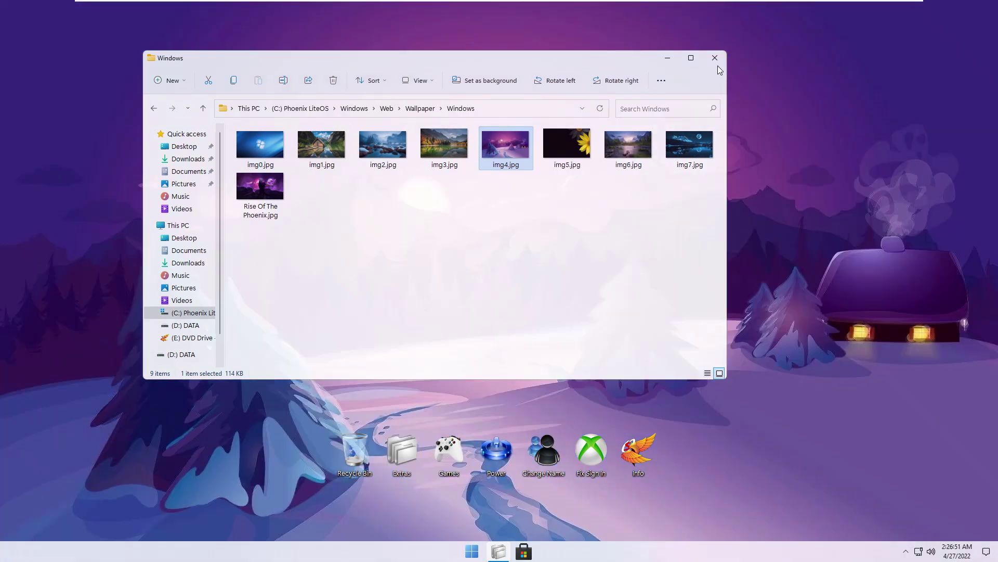
pyautogui.click(715, 58)
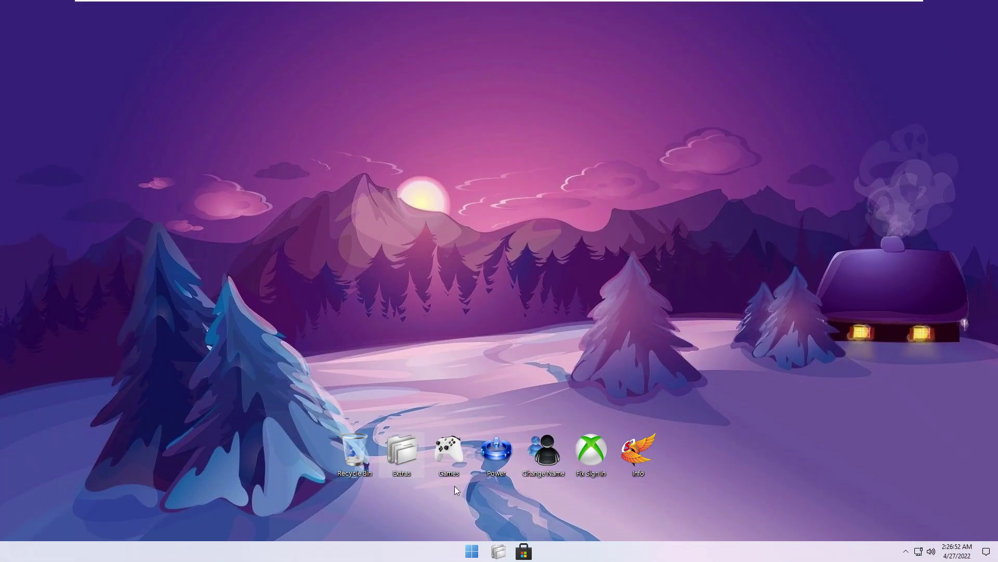
# Step: Reopen Windows Settings and review the installed apps under Apps & features and the Startup apps
pyautogui.click(473, 552)
pyautogui.click(560, 474)
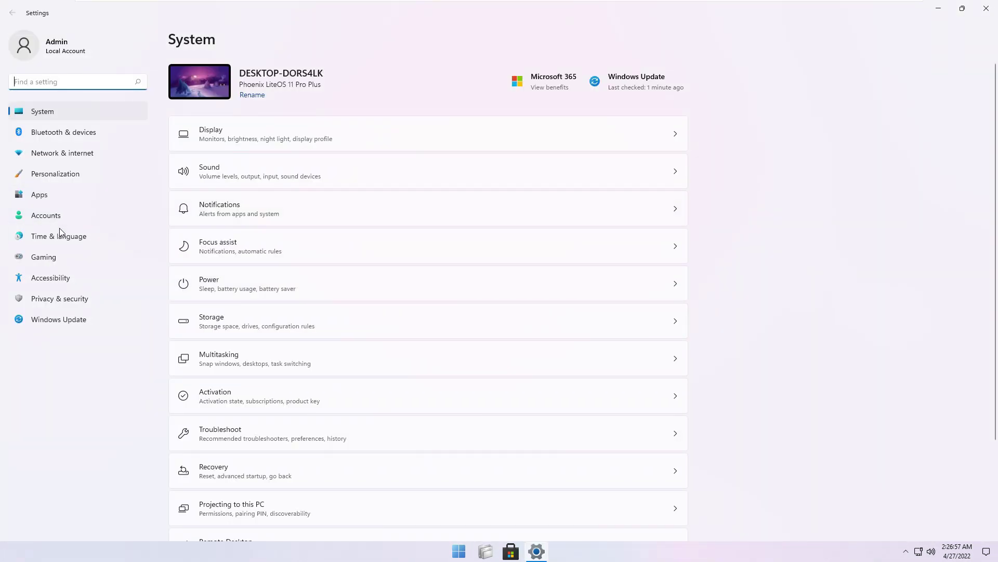
pyautogui.click(70, 179)
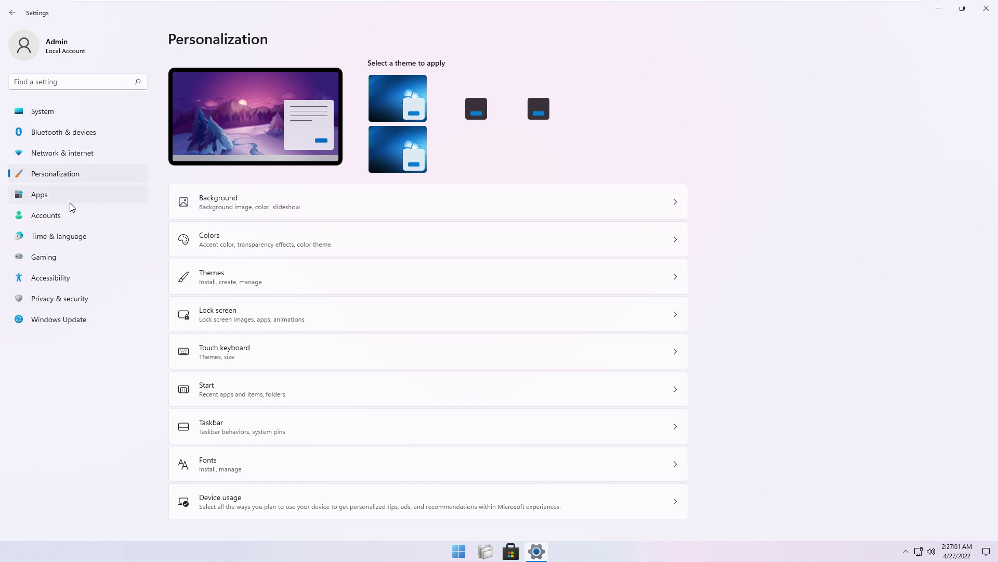
pyautogui.click(71, 197)
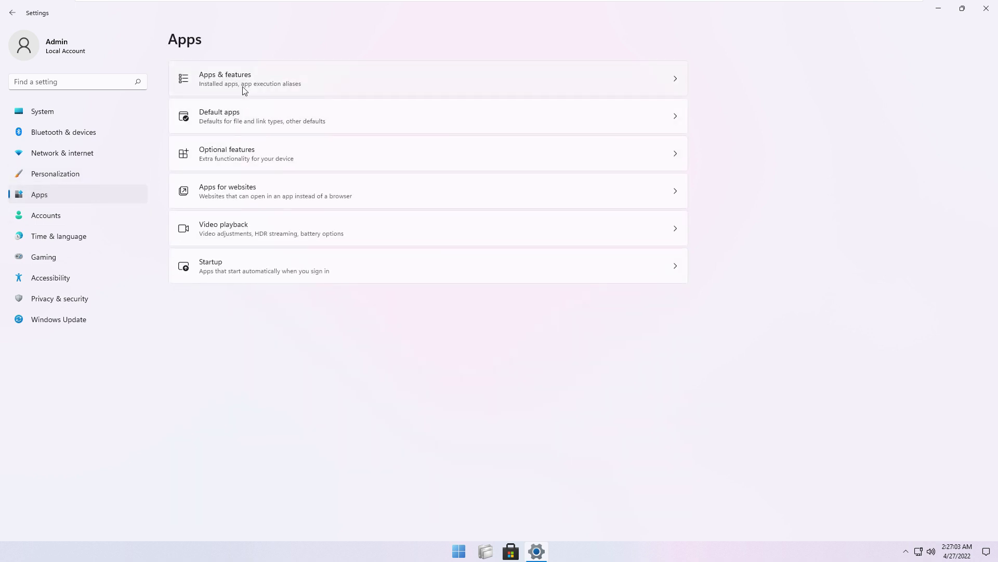
pyautogui.click(243, 86)
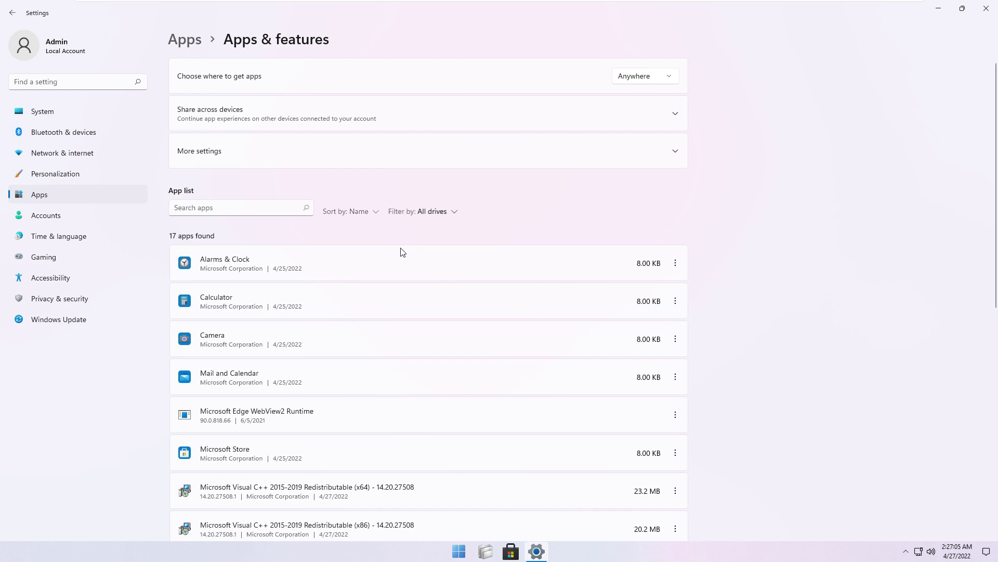
pyautogui.scroll(-4, 399, 247)
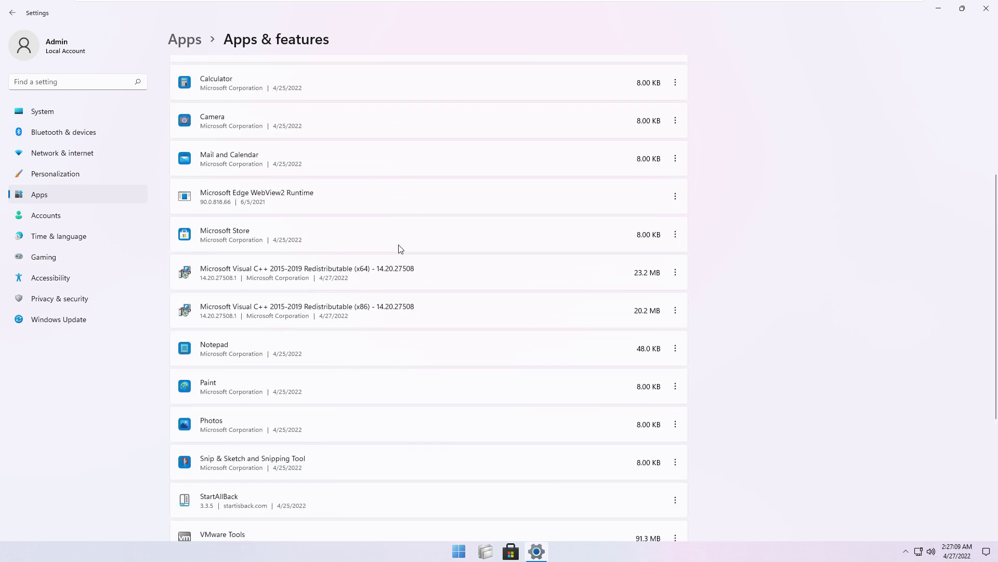
pyautogui.scroll(-4, 401, 248)
pyautogui.scroll(-1, 400, 248)
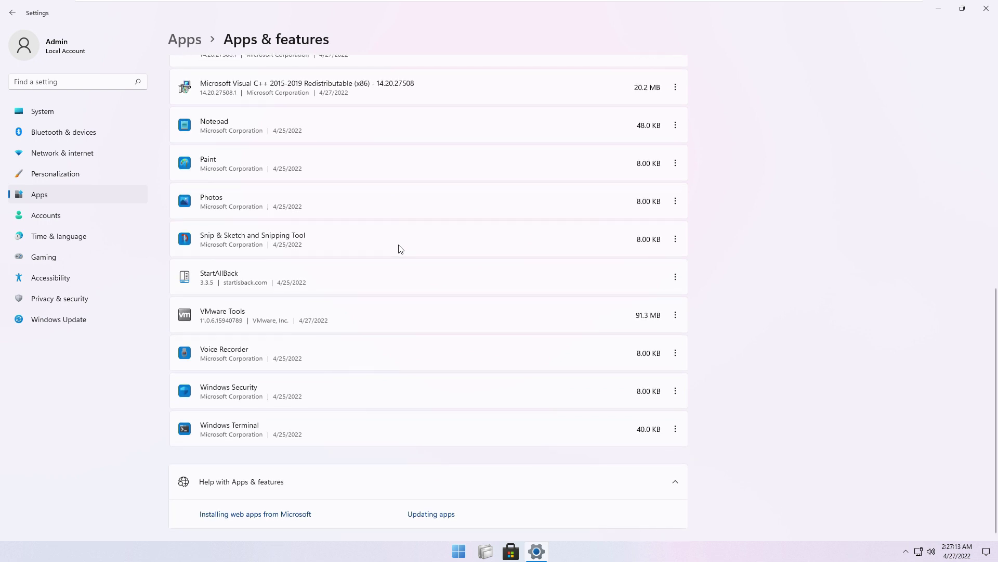
pyautogui.click(109, 203)
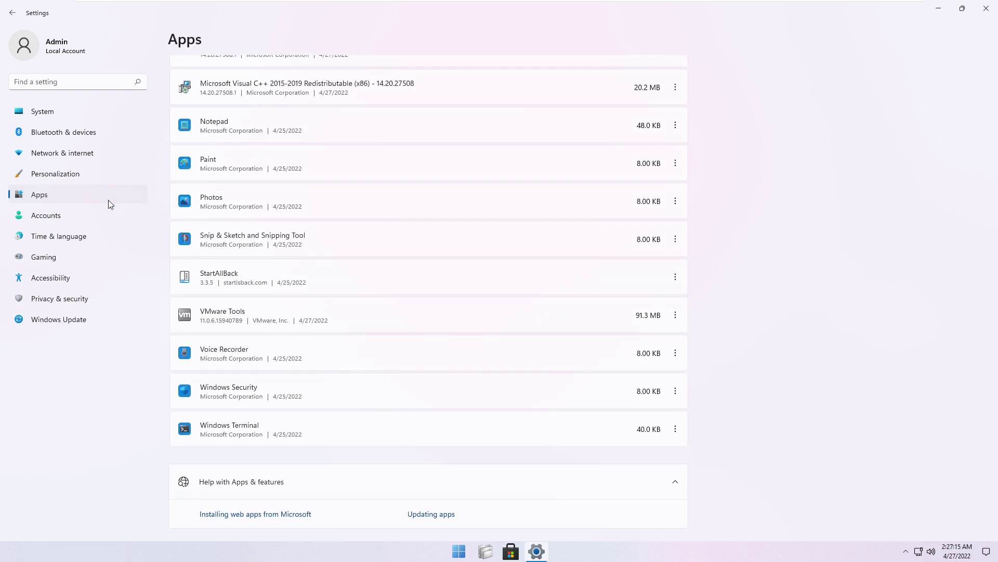
pyautogui.click(208, 257)
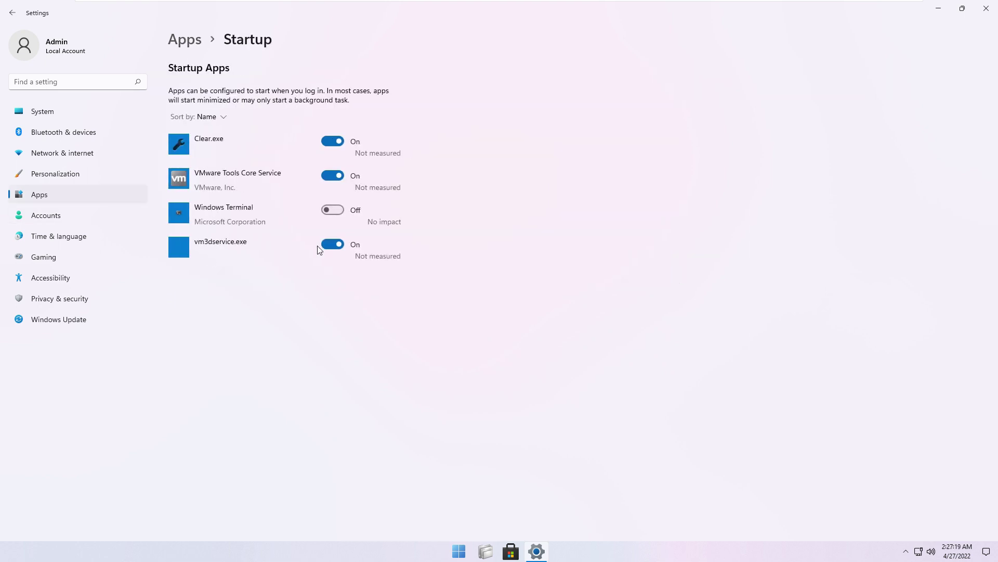
# Step: Look through the Accounts, Language & region, Gaming and Accessibility settings
pyautogui.click(97, 218)
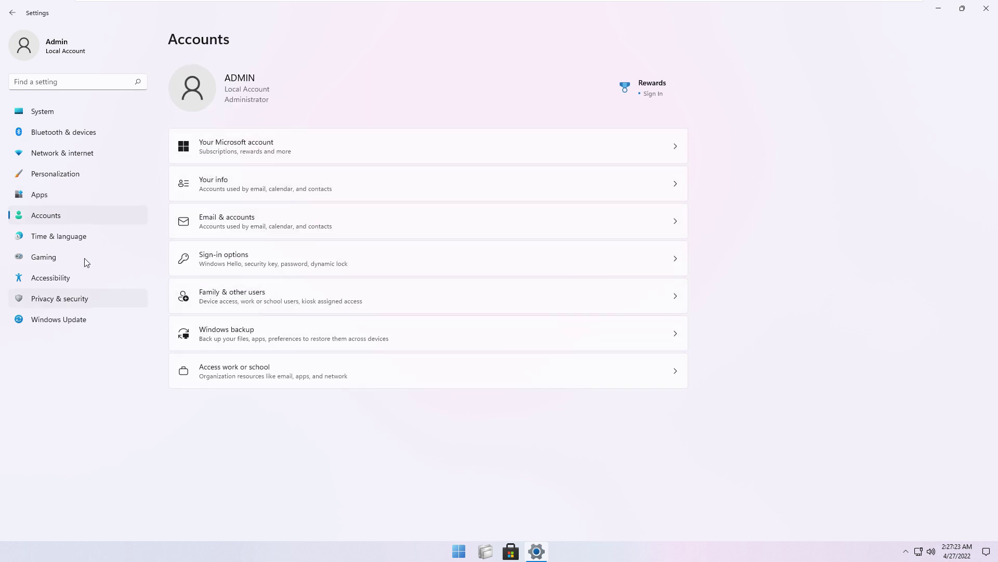
pyautogui.click(75, 236)
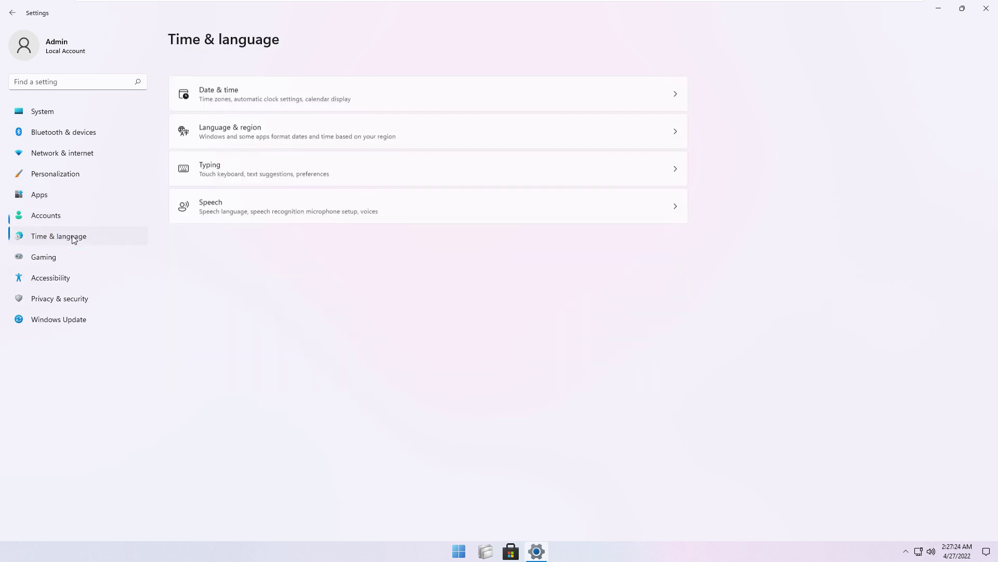
pyautogui.click(202, 120)
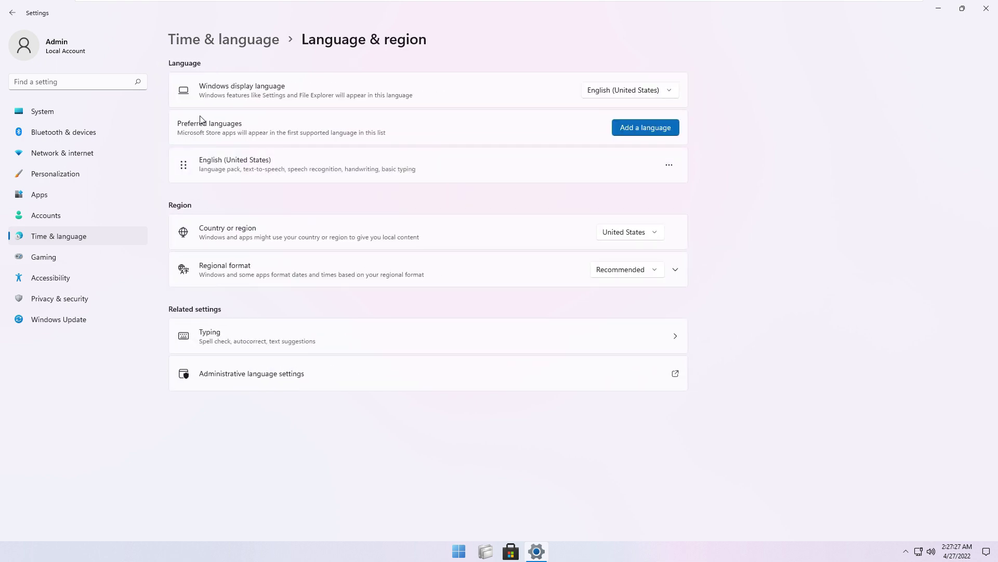
pyautogui.click(98, 260)
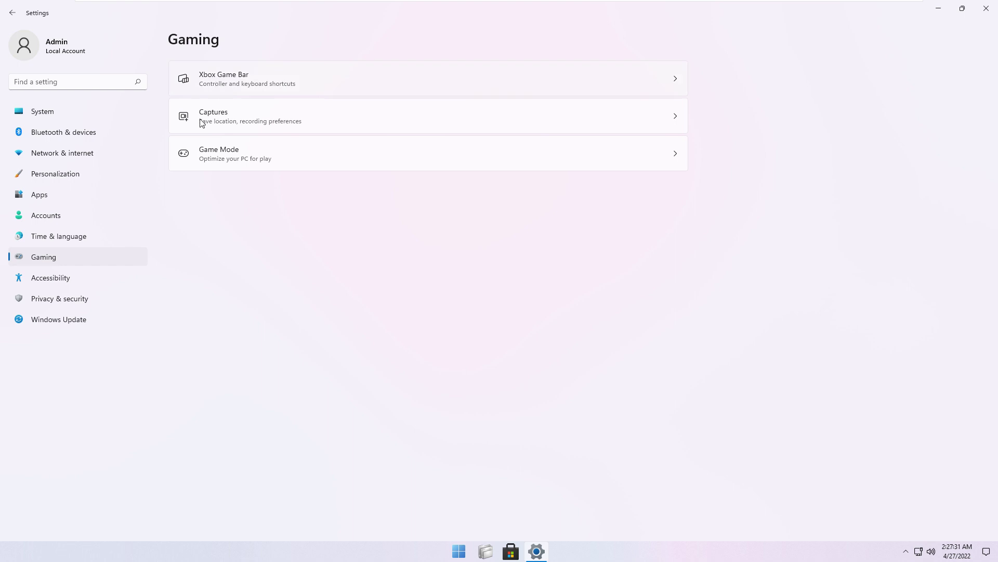
pyautogui.click(110, 281)
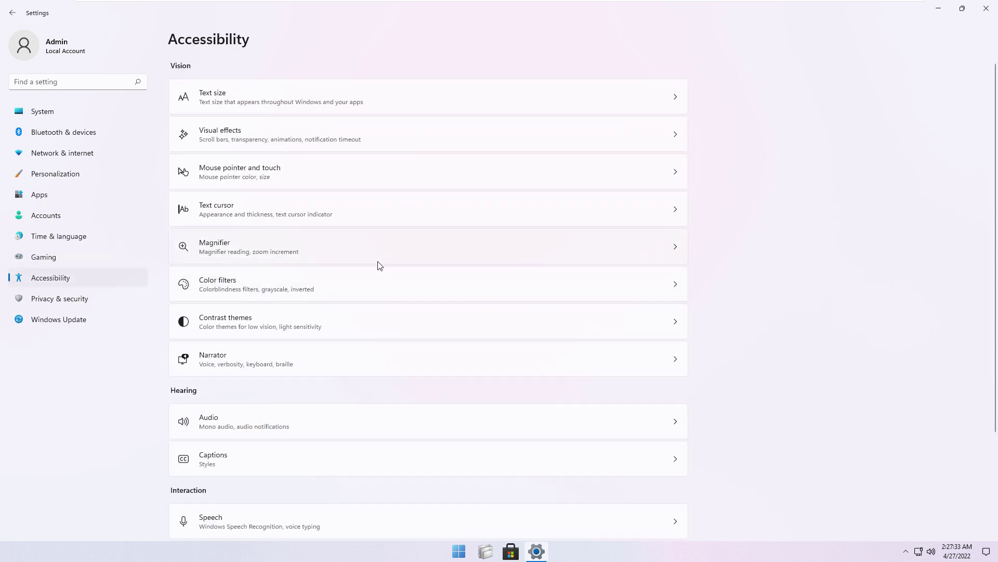
pyautogui.scroll(-2, 376, 263)
pyautogui.scroll(-1, 378, 263)
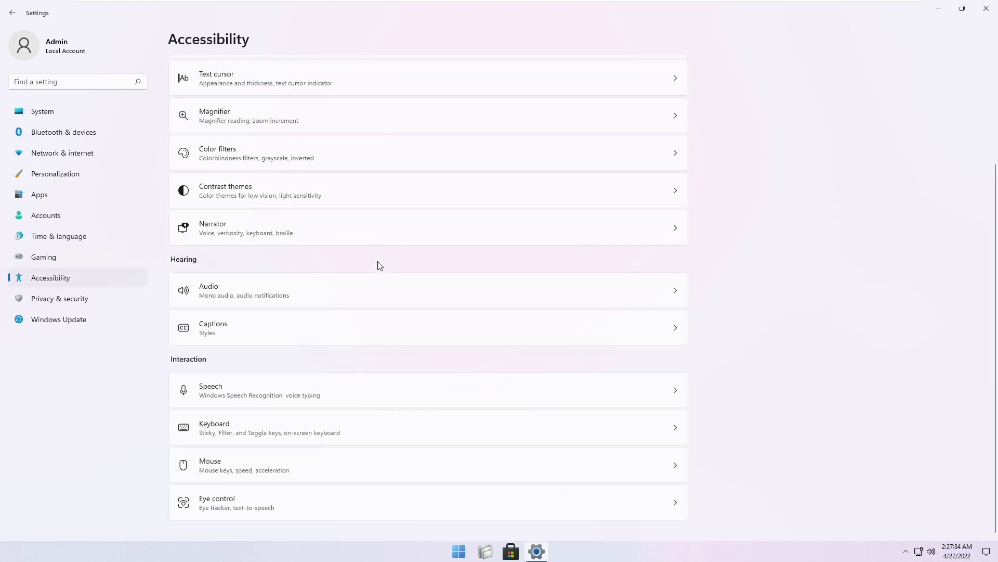
# Step: Examine the Windows and app permissions under Privacy & security and open the Automatic file downloads page
pyautogui.click(116, 306)
pyautogui.scroll(-1, 424, 235)
pyautogui.scroll(-8, 424, 235)
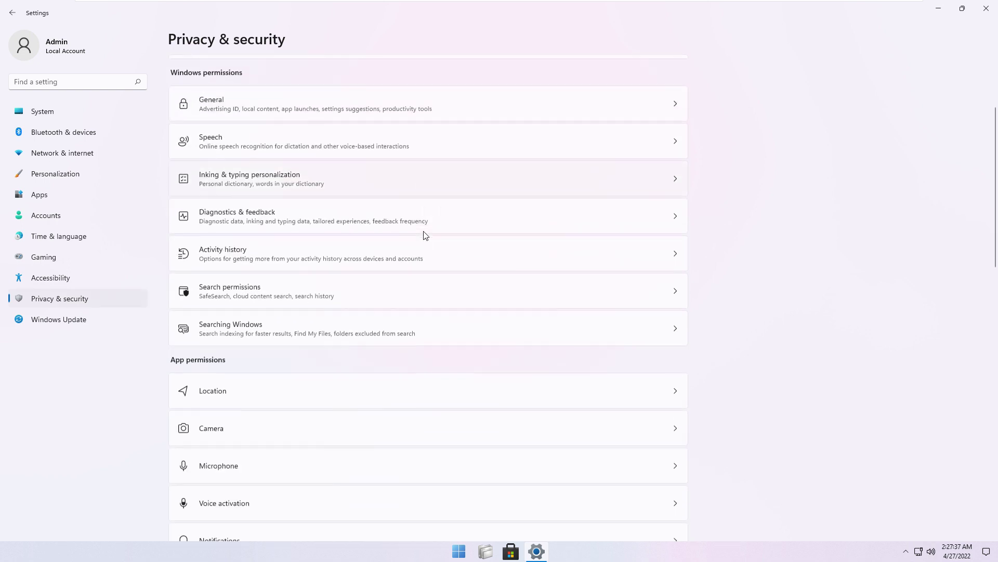
pyautogui.scroll(-7, 424, 235)
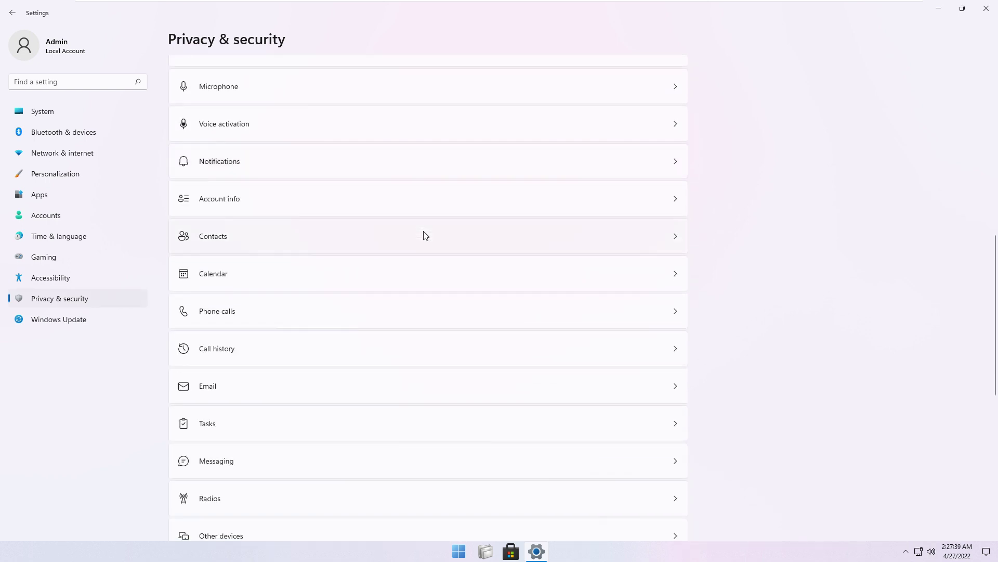
pyautogui.scroll(-2, 424, 235)
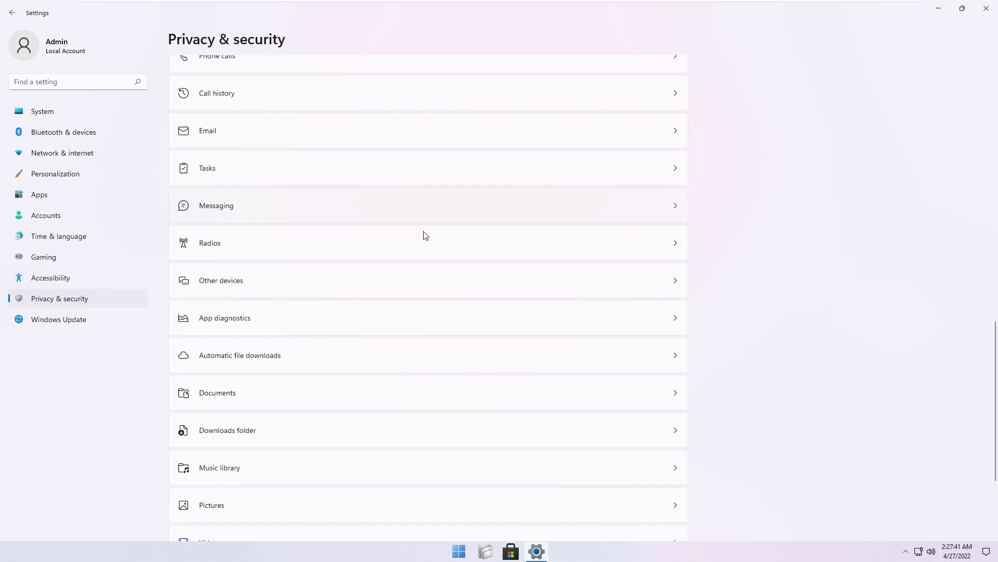
pyautogui.click(353, 317)
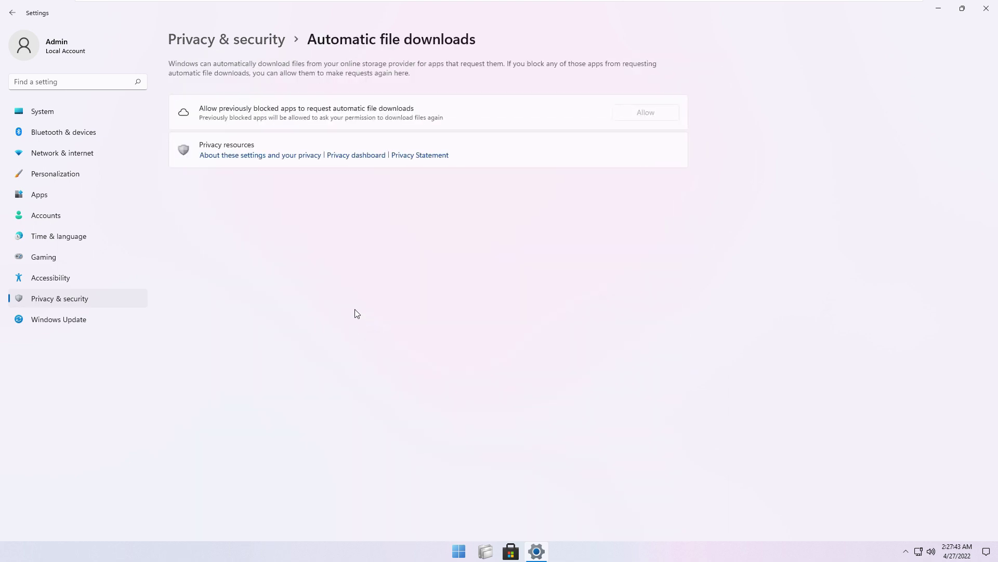
# Step: Check the Windows Update status and view the installed updates from the update history, widening the name column and minimizing the list
pyautogui.click(74, 319)
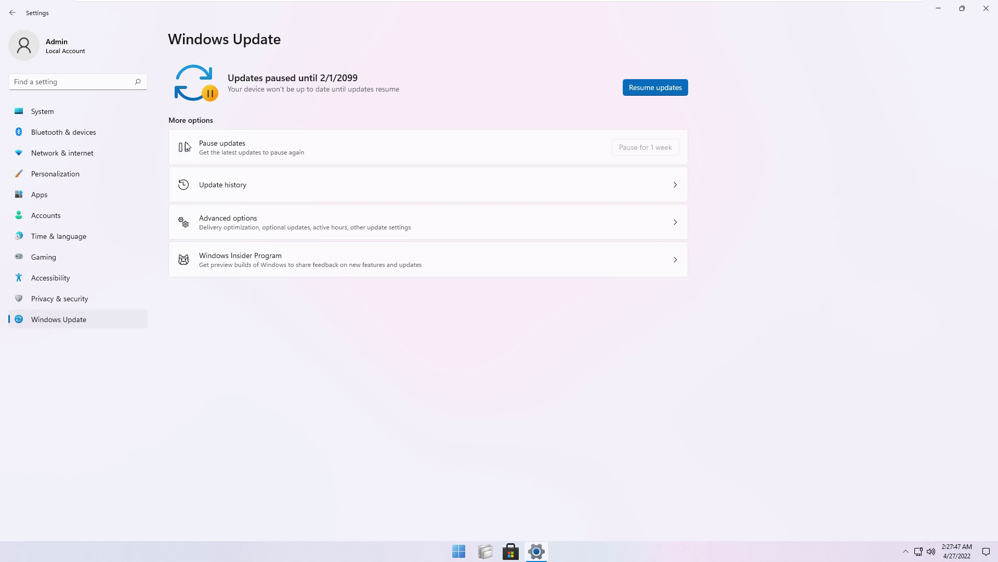
pyautogui.click(201, 185)
pyautogui.click(202, 144)
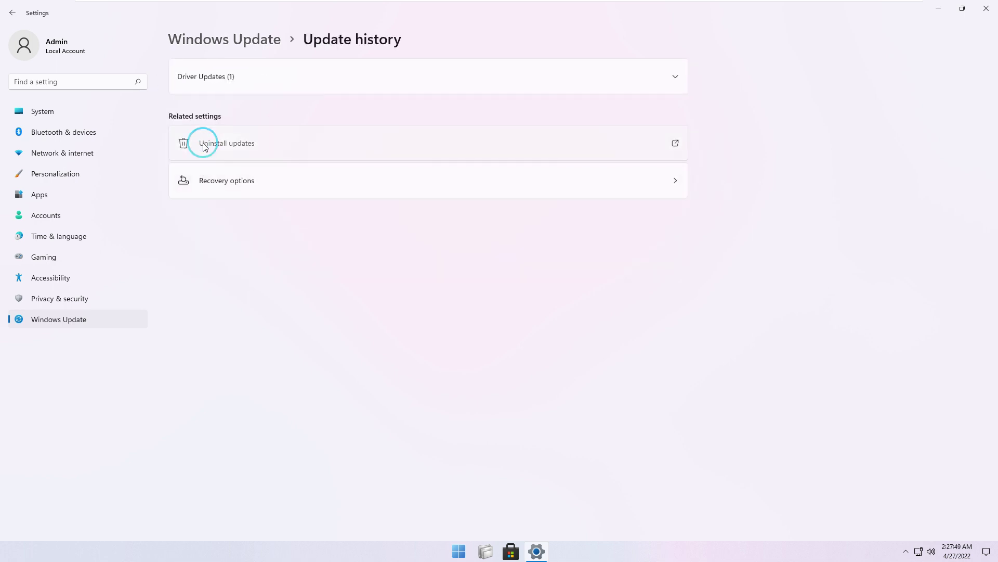
pyautogui.moveTo(504, 222); pyautogui.dragTo(532, 219)
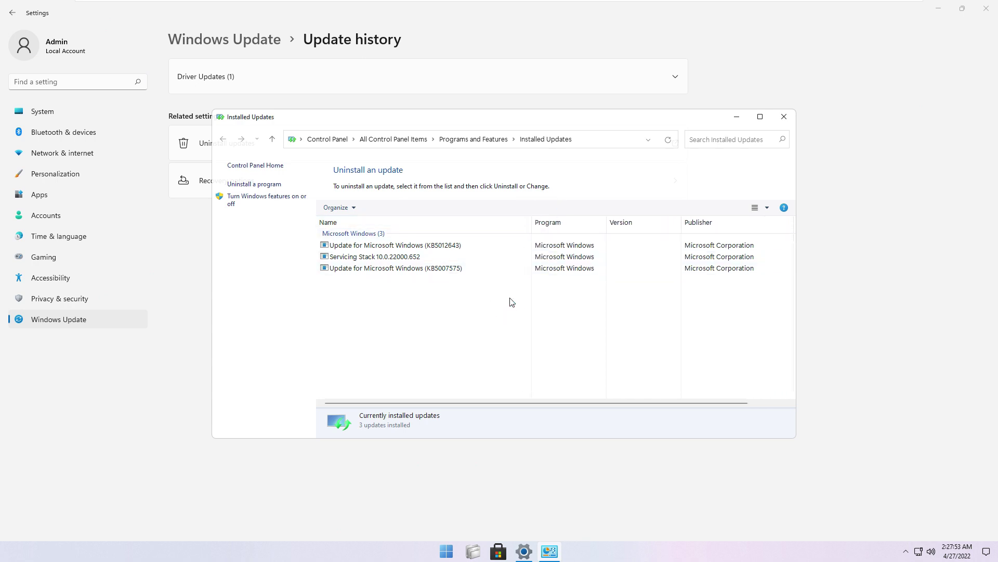
pyautogui.click(737, 117)
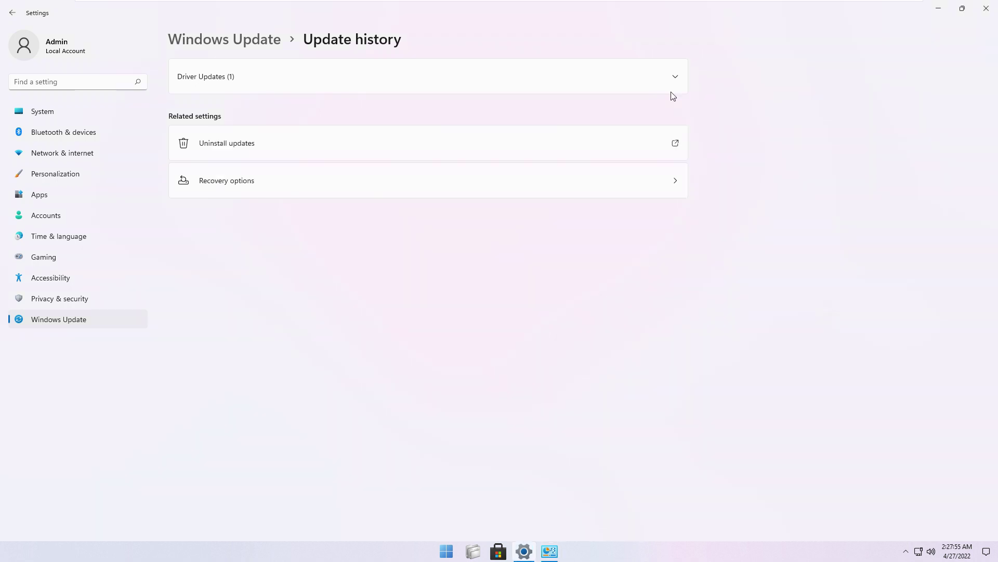
# Step: Open Task Manager and examine the complete list of running processes in a maximized window
pyautogui.rightClick(583, 548)
pyautogui.click(603, 503)
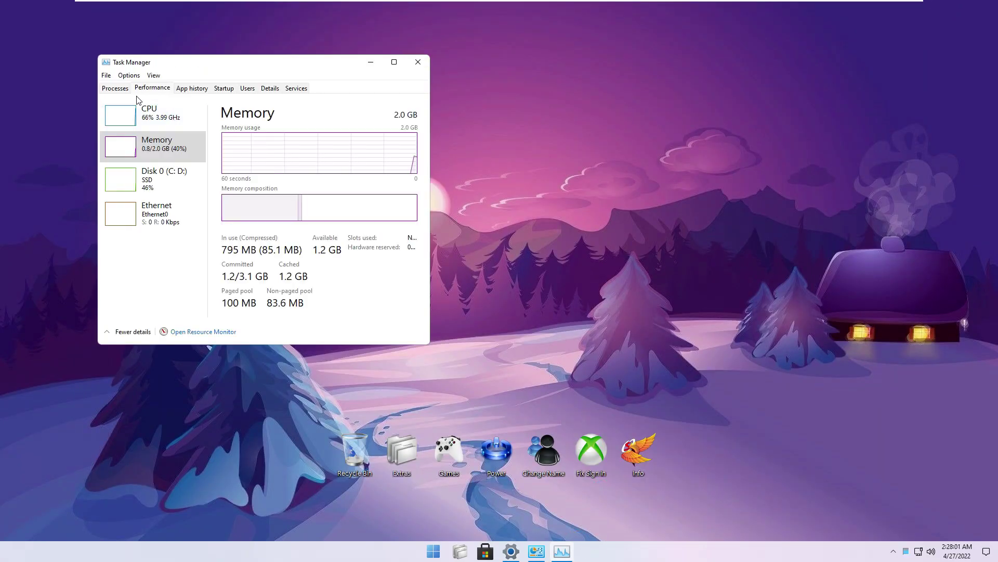
pyautogui.click(116, 88)
pyautogui.click(394, 63)
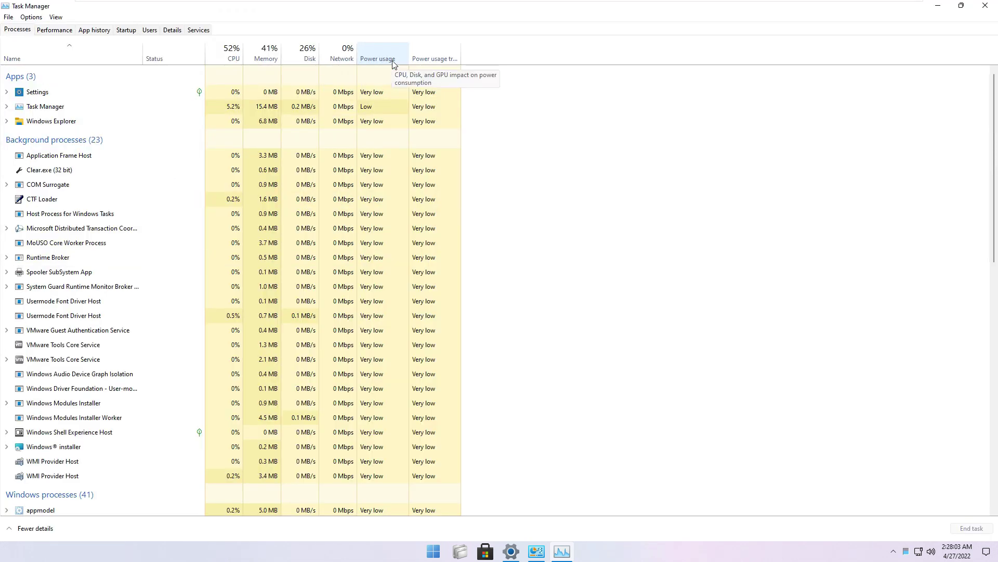
pyautogui.scroll(-5, 723, 226)
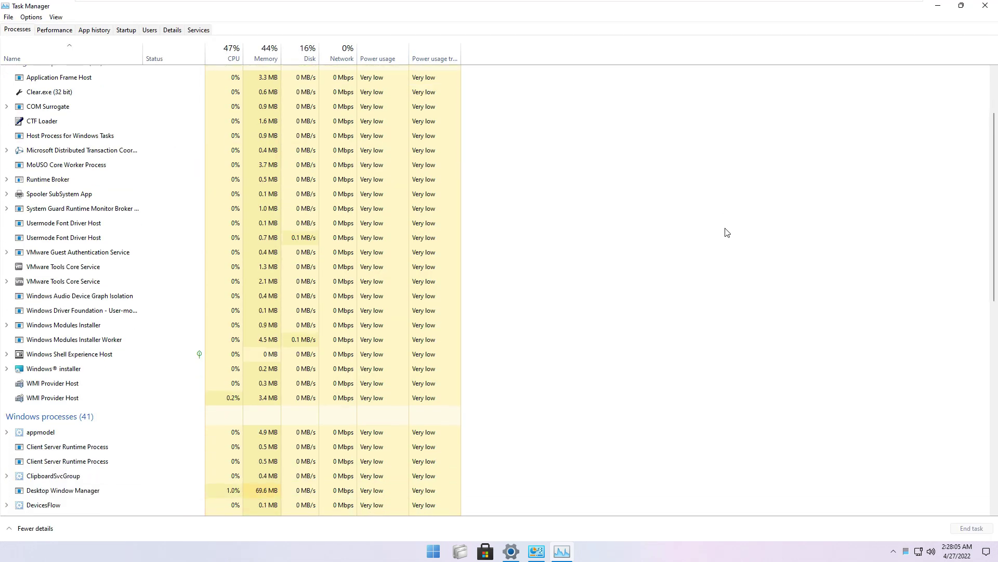
pyautogui.scroll(-6, 727, 233)
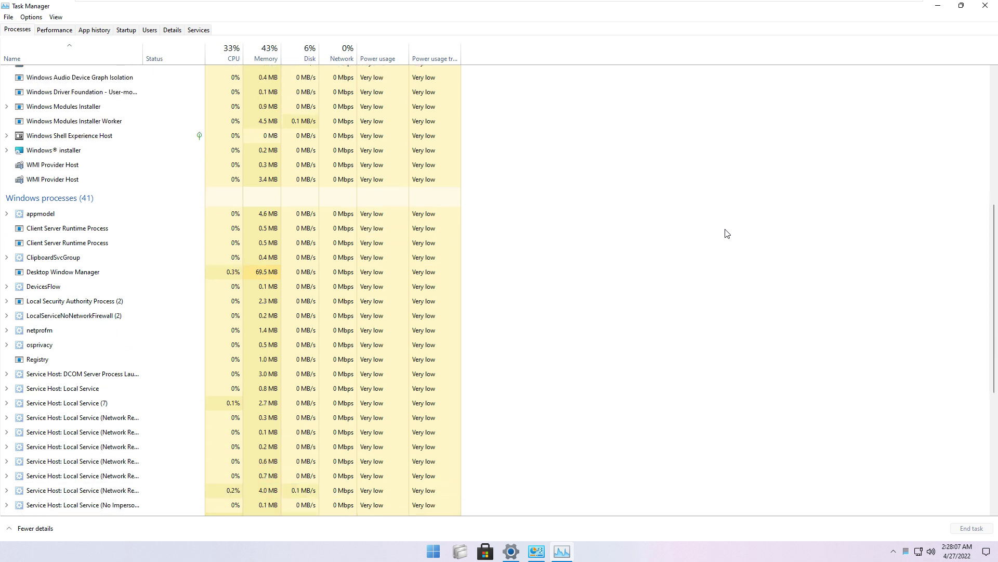
pyautogui.scroll(-4, 727, 233)
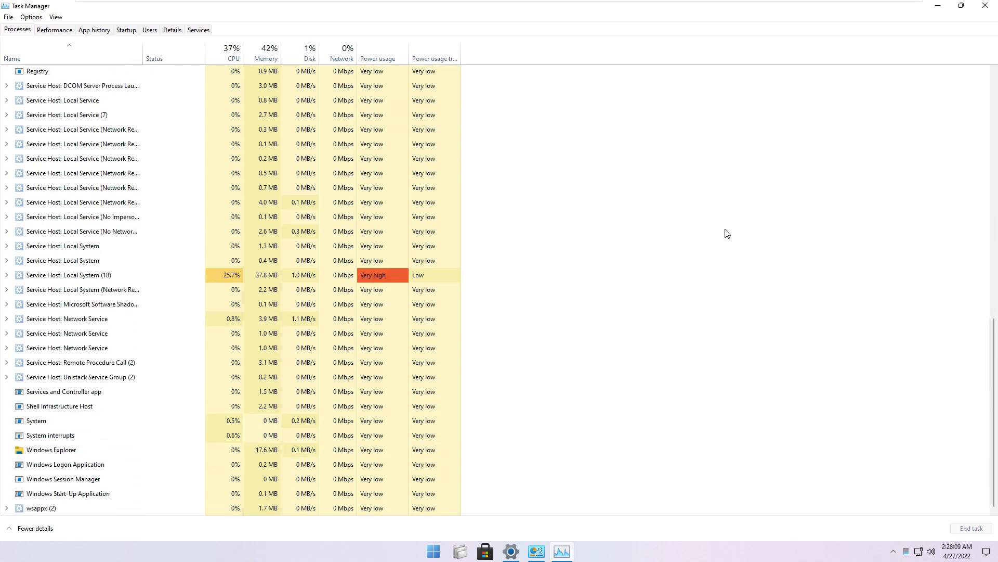
# Step: Sort the running processes by CPU, memory, disk and power usage in turn to compare their resource use
pyautogui.scroll(15, 727, 231)
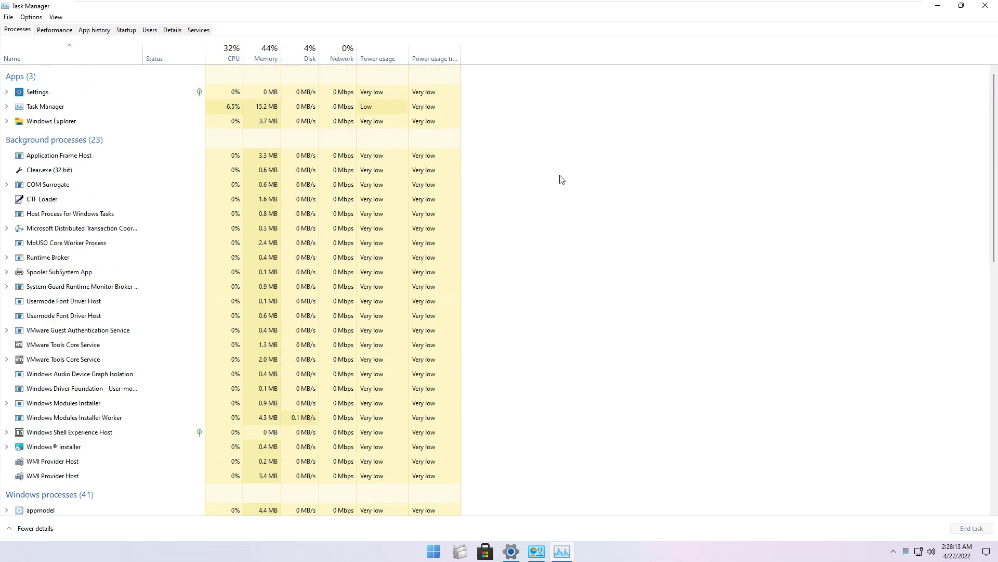
pyautogui.click(232, 52)
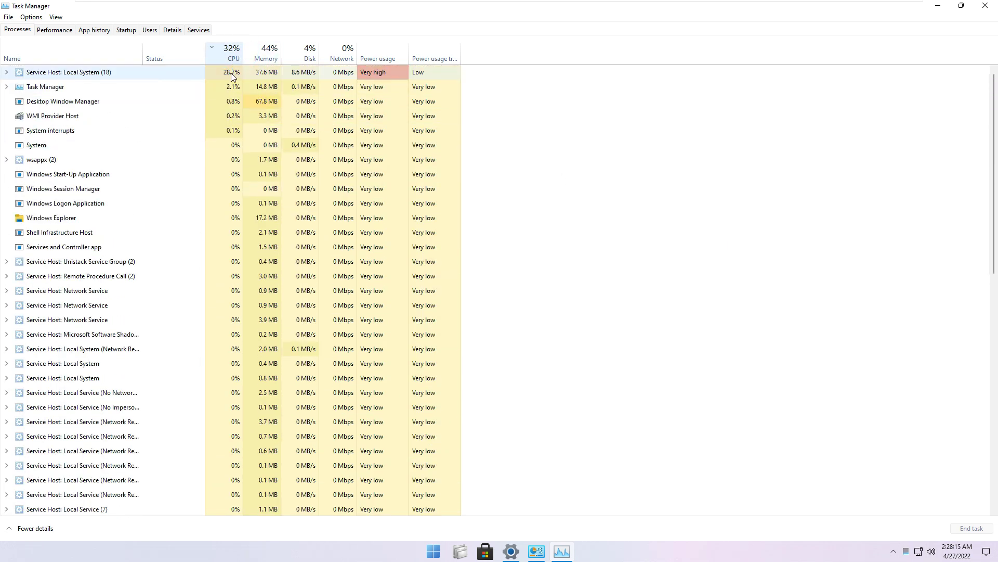
pyautogui.click(265, 56)
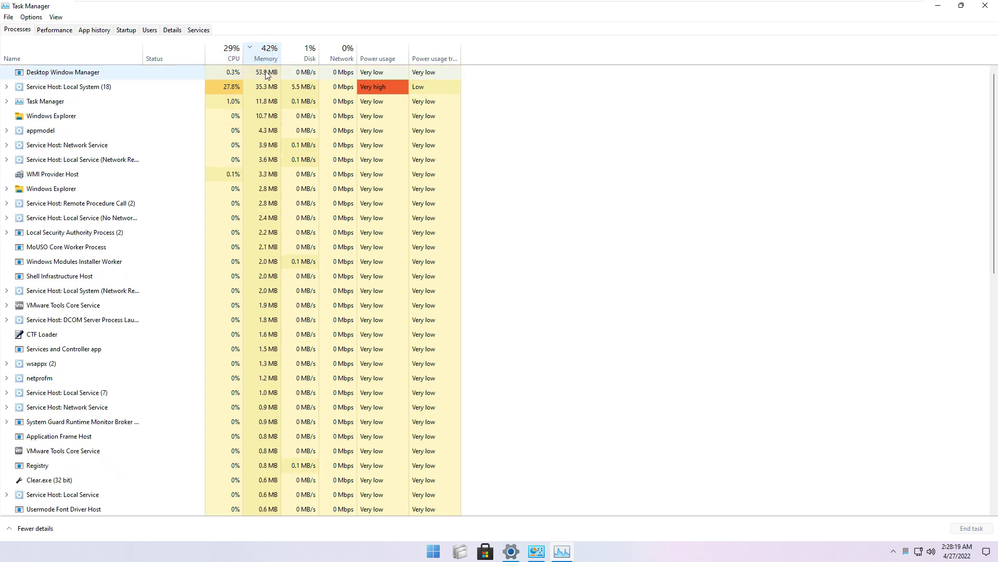
pyautogui.click(307, 52)
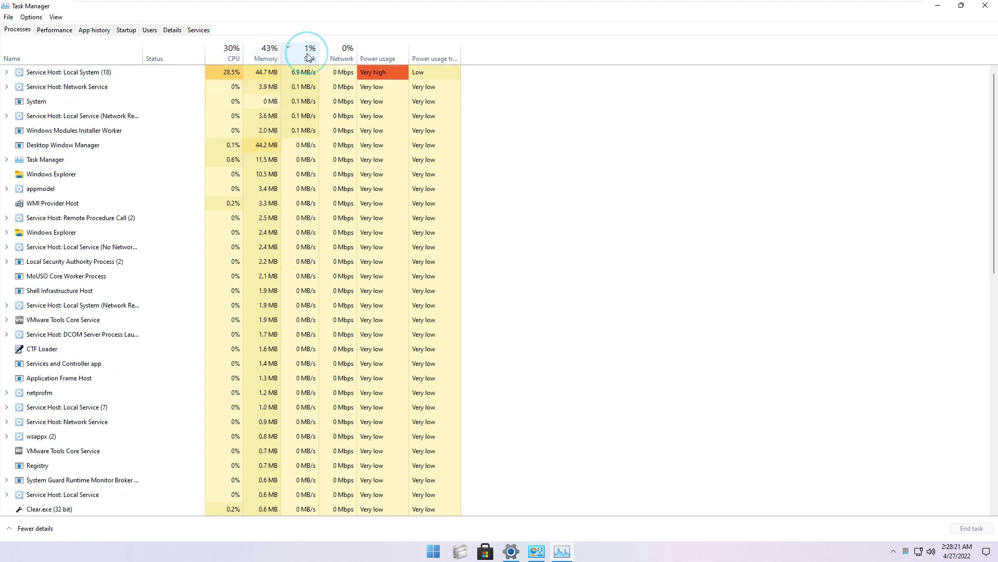
pyautogui.click(382, 58)
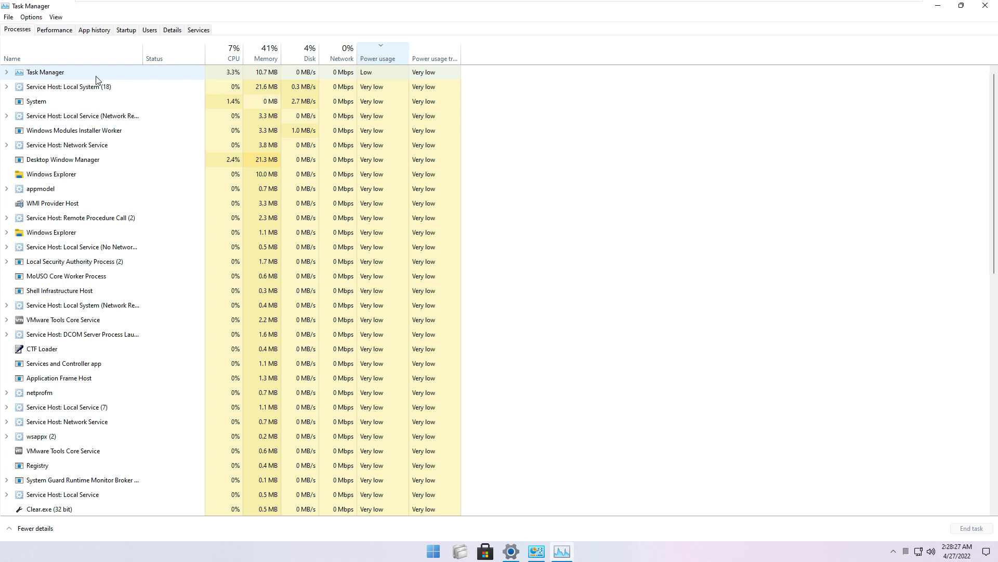
# Step: Examine the performance graphs for the CPU, memory, Disk 0 and Ethernet
pyautogui.click(56, 31)
pyautogui.click(88, 57)
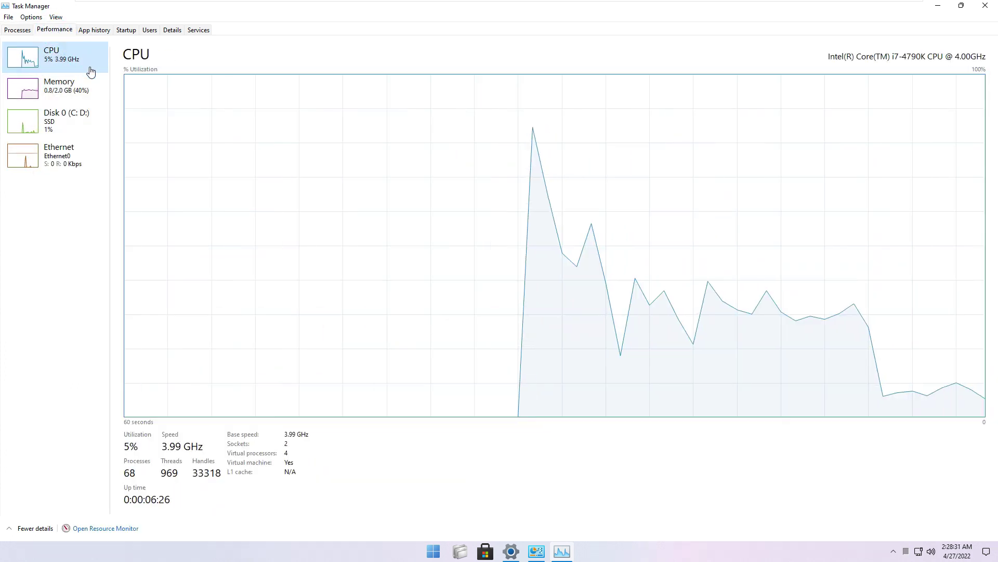
pyautogui.click(98, 92)
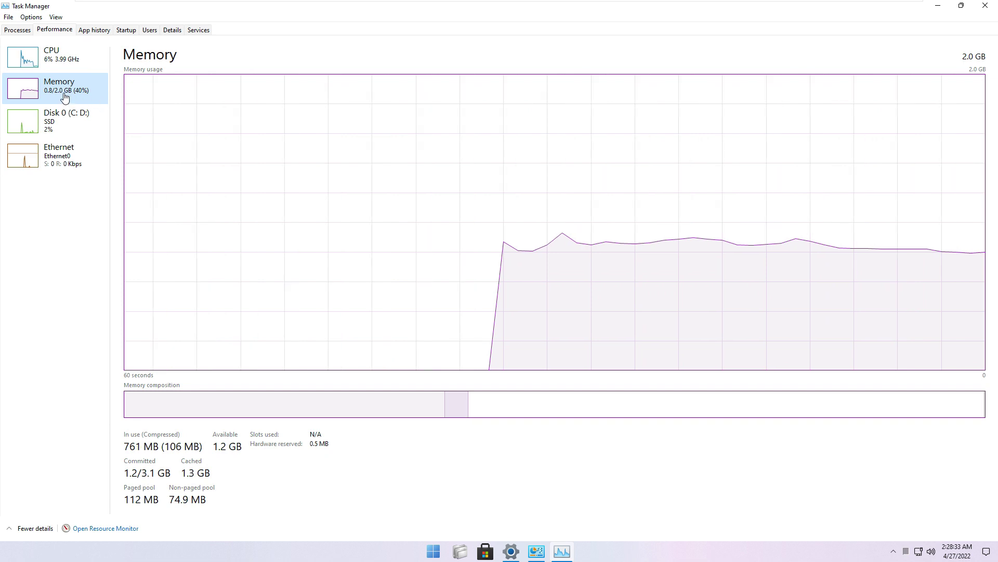
pyautogui.click(97, 122)
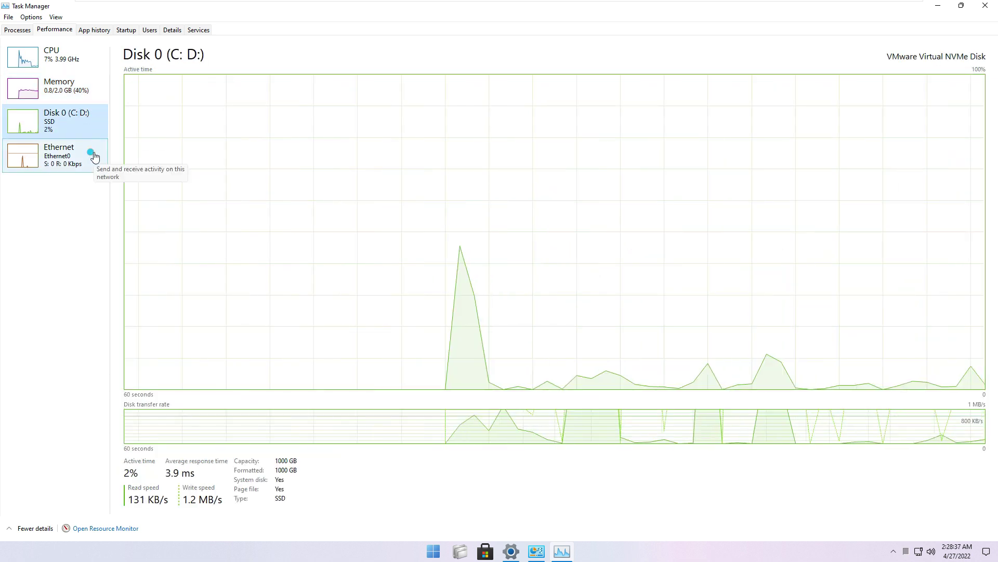
pyautogui.click(95, 156)
# Step: Review the app history, the startup programs and the processes running under the Admin user
pyautogui.click(96, 30)
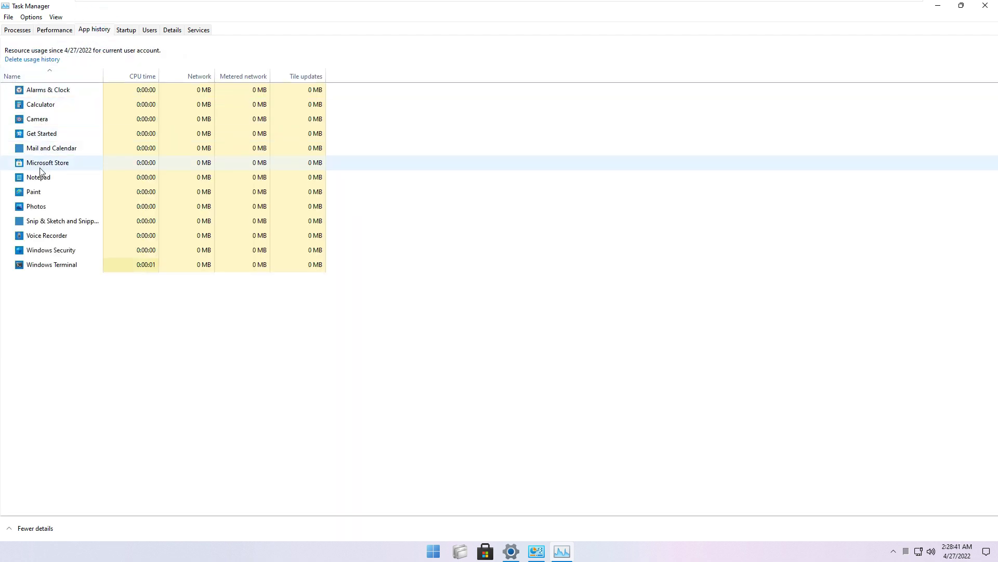
pyautogui.click(125, 30)
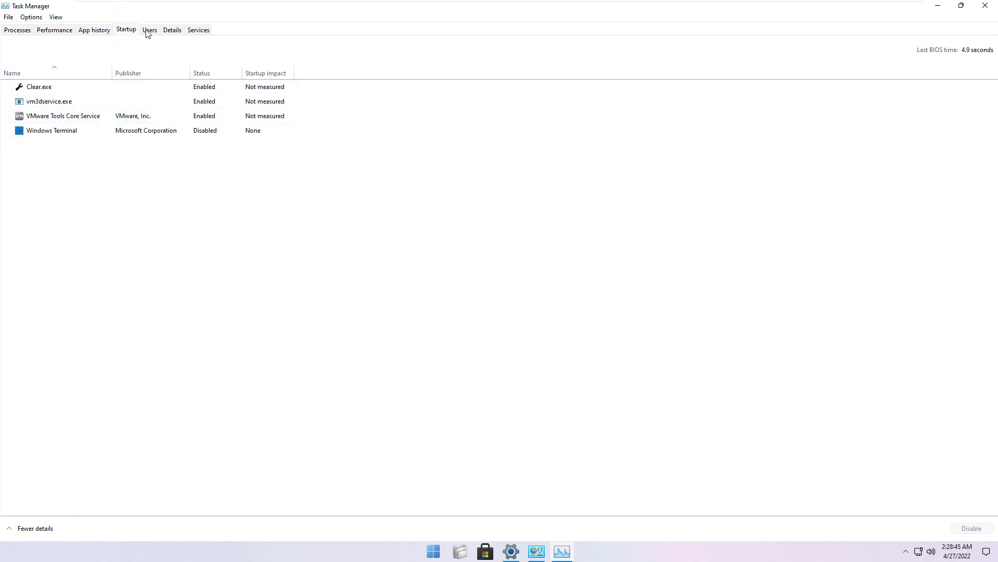
pyautogui.click(148, 32)
pyautogui.click(6, 73)
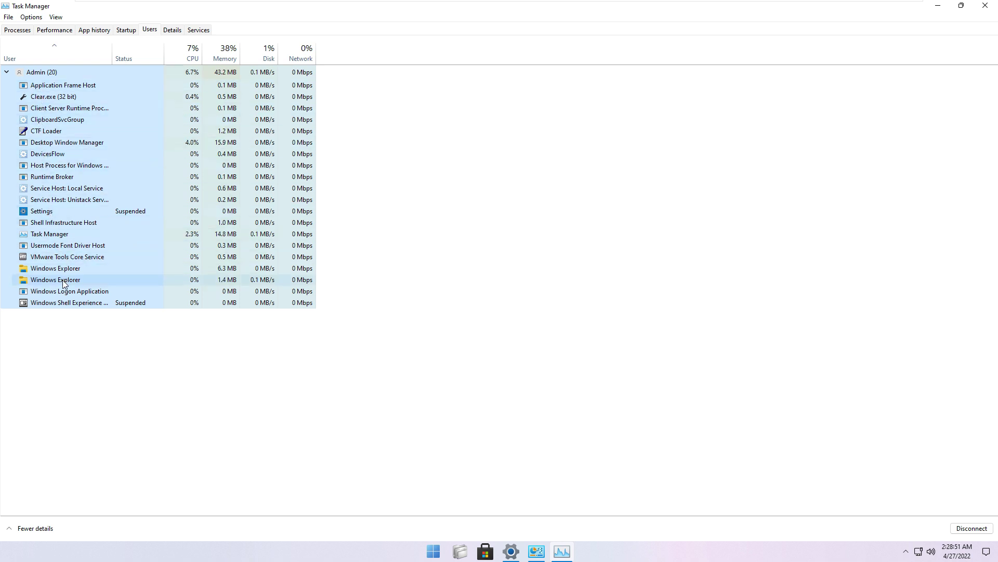
# Step: Look through the detailed process list and the list of Windows services
pyautogui.click(172, 29)
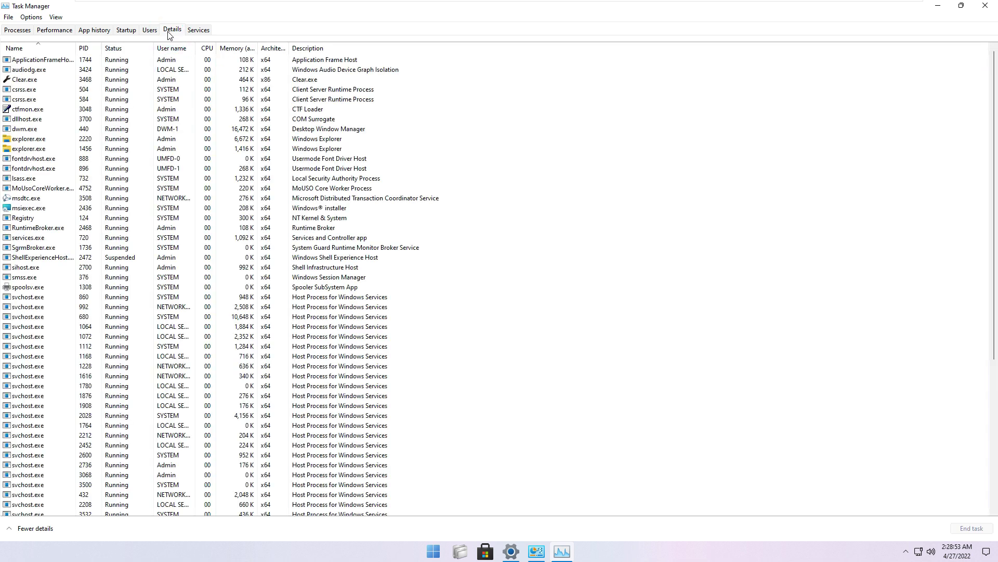
pyautogui.scroll(-10, 94, 194)
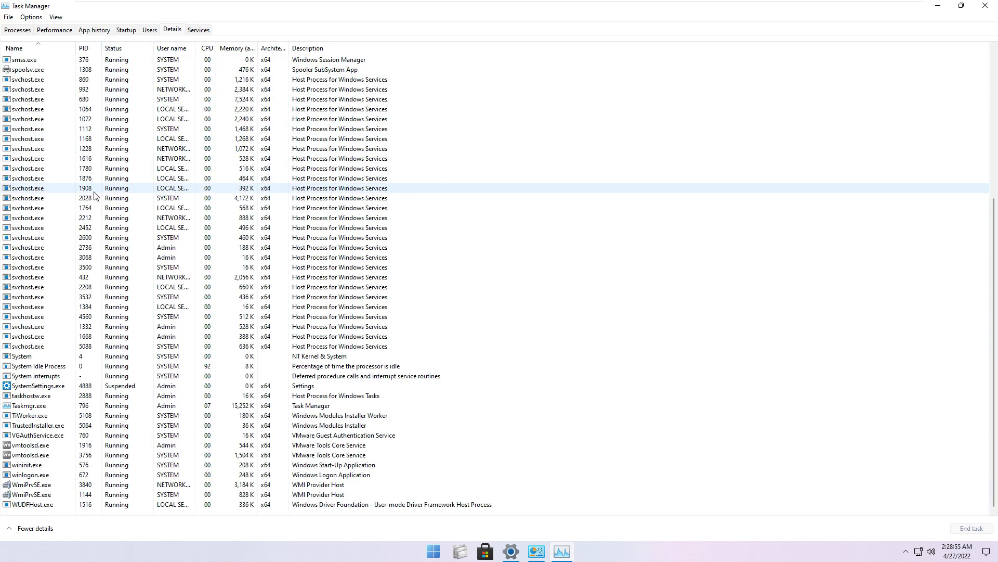
pyautogui.scroll(8, 94, 194)
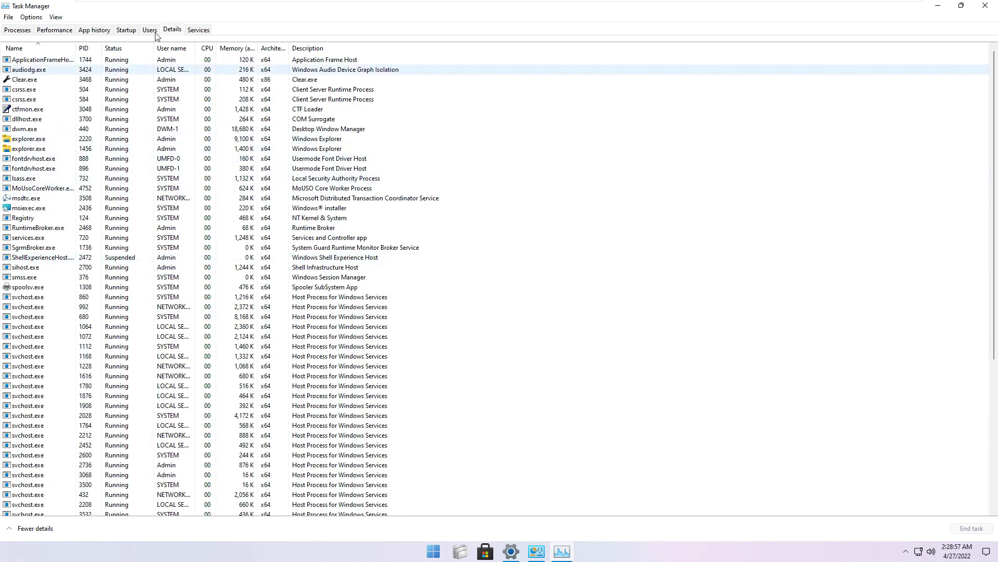
pyautogui.click(195, 31)
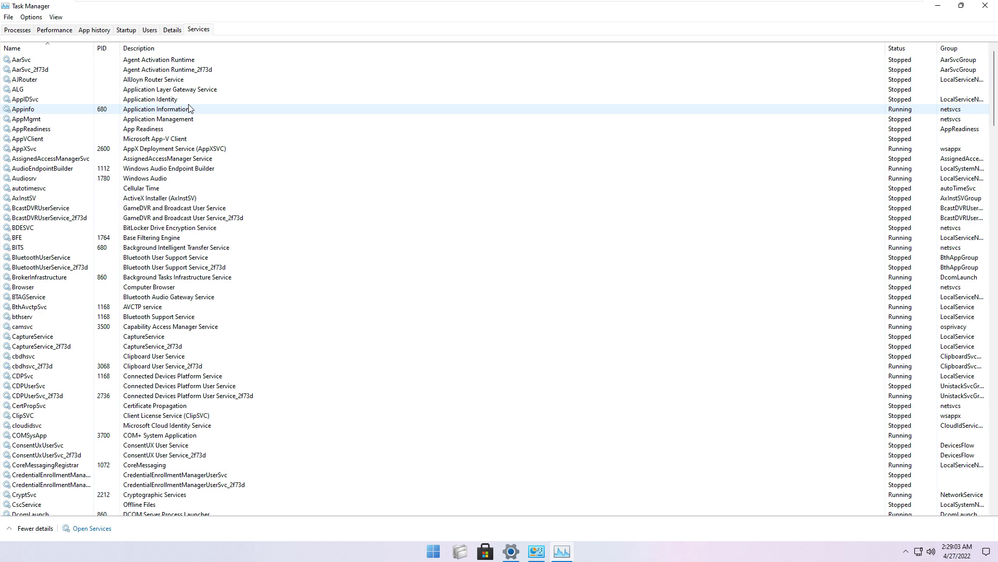
pyautogui.scroll(-8, 109, 130)
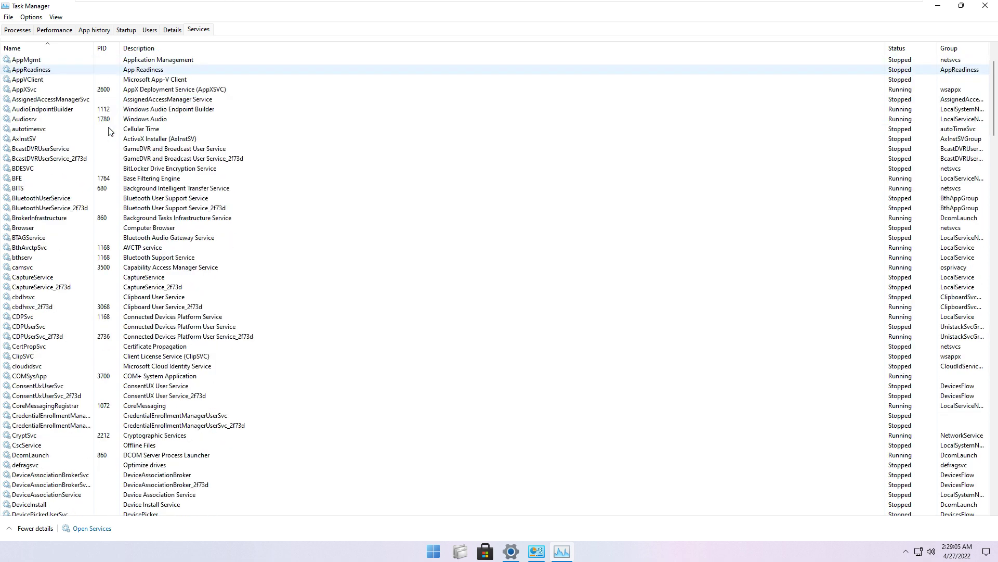
pyautogui.scroll(9, 110, 140)
# Step: Show the memory performance graph and restore Task Manager to a small window at the side of the desktop
pyautogui.click(54, 30)
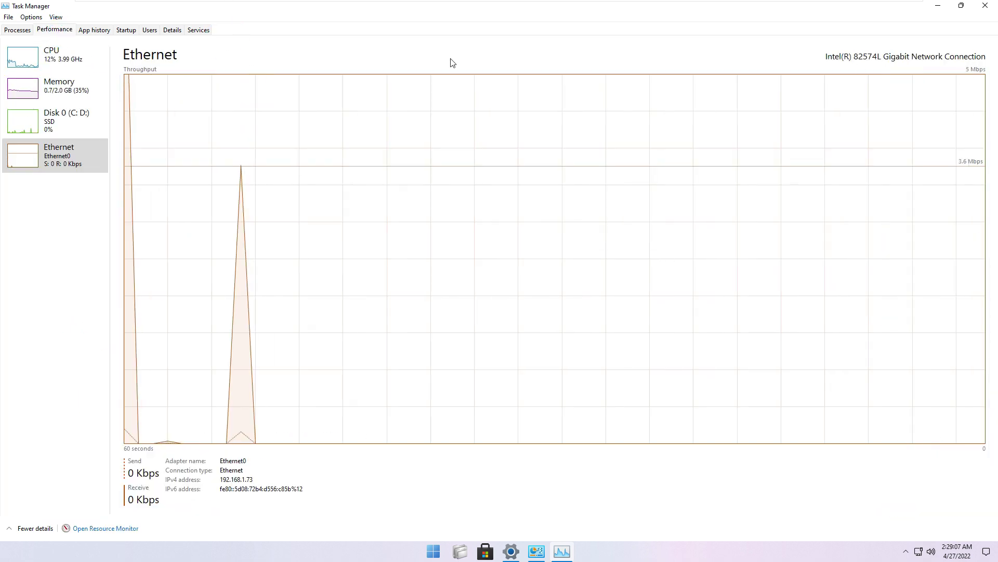
pyautogui.click(58, 86)
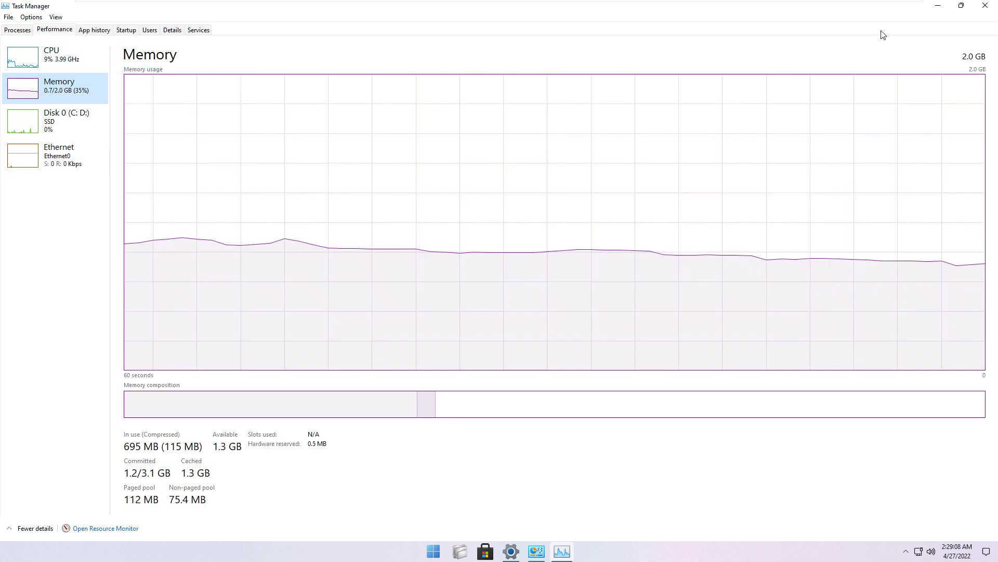
pyautogui.click(961, 5)
pyautogui.moveTo(255, 65); pyautogui.dragTo(172, 112)
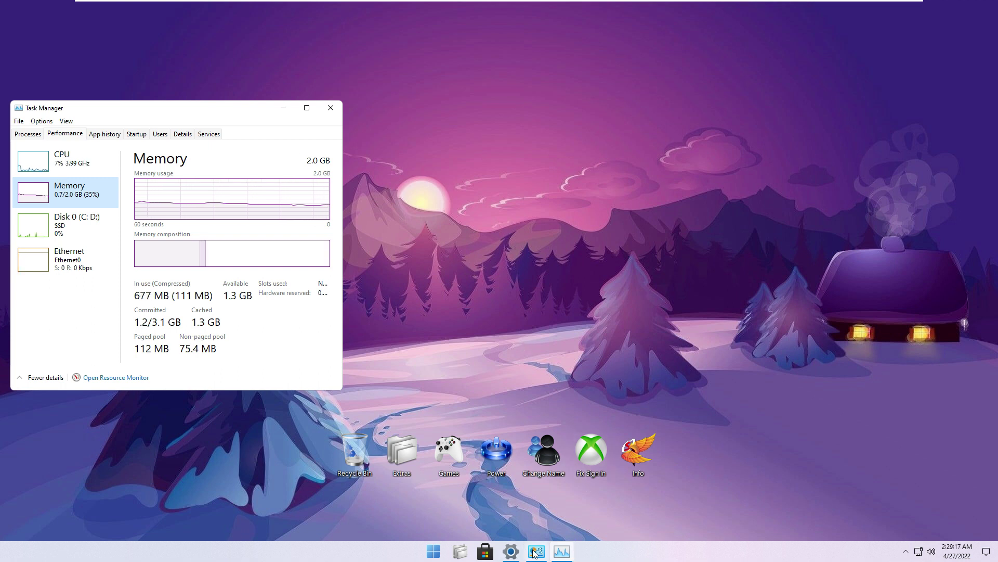
# Step: In File Explorer, place the window beside Task Manager, mount the Adobe Master Collection 2022 image from (D:) DATA and minimize the window
pyautogui.click(458, 552)
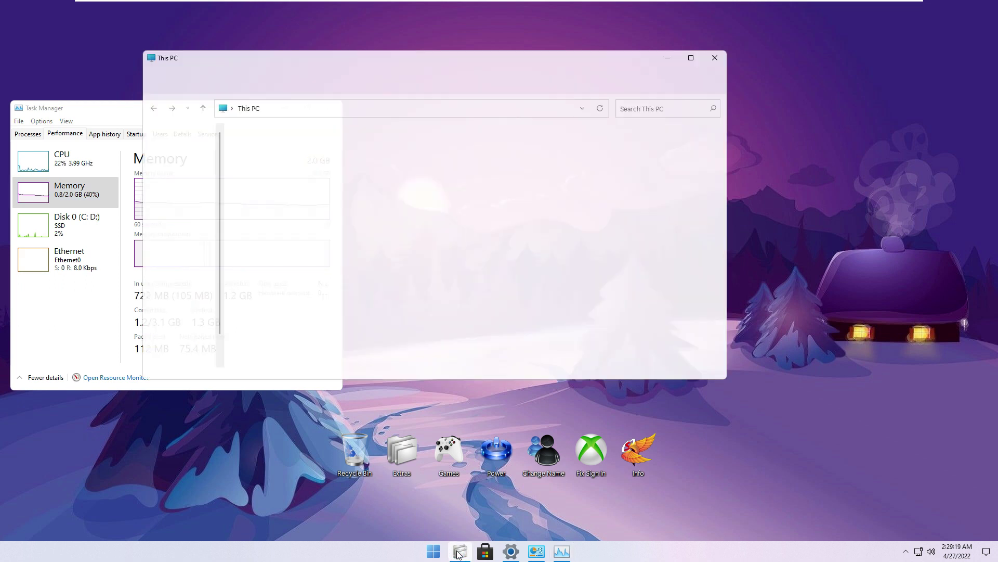
pyautogui.moveTo(441, 60); pyautogui.dragTo(651, 85)
pyautogui.doubleClick(597, 270)
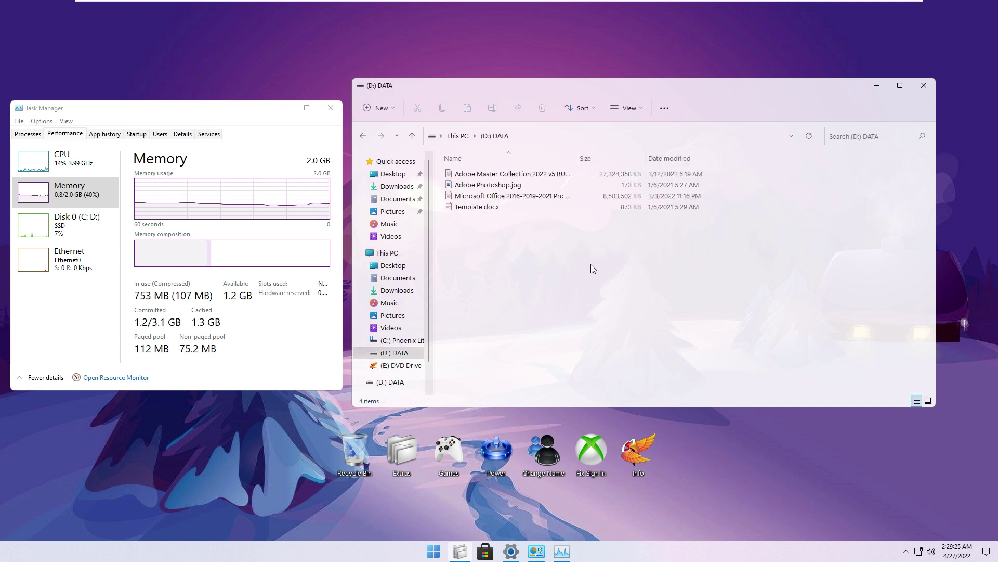
pyautogui.scroll(5, 591, 265)
pyautogui.doubleClick(456, 172)
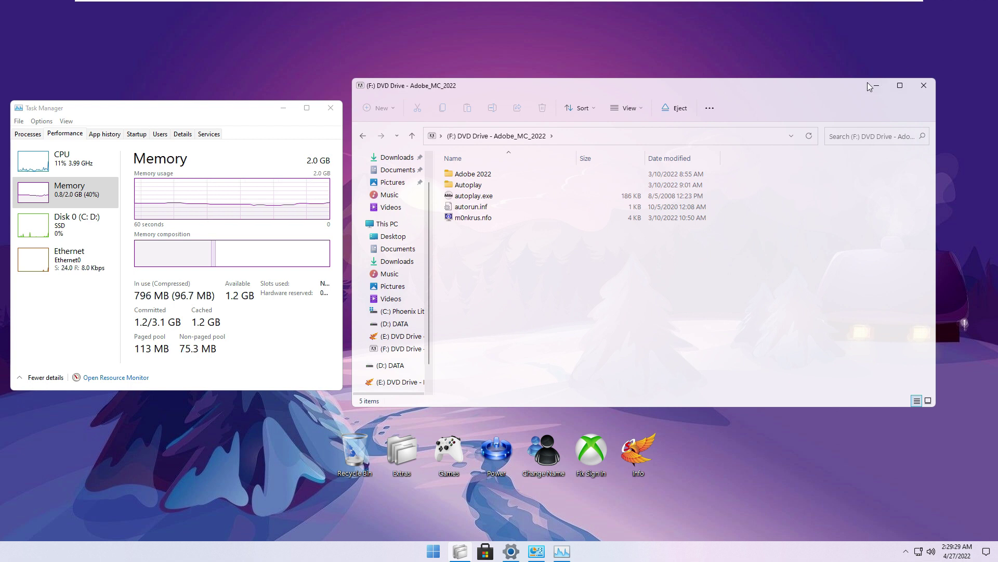
pyautogui.click(876, 85)
# Step: Switch to the Microsoft Store in a maximized window and browse its Home and Gaming pages
pyautogui.click(483, 550)
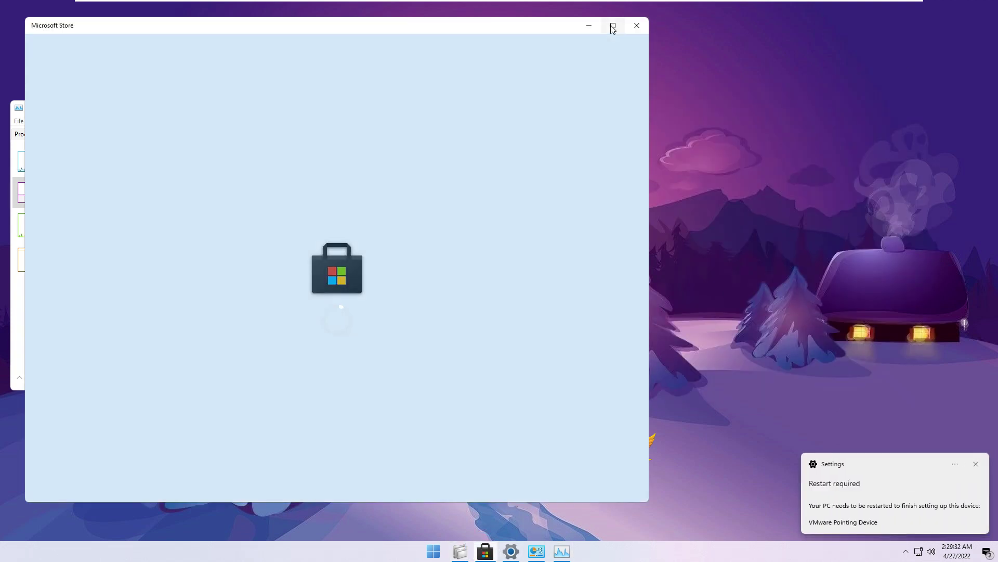
pyautogui.click(613, 25)
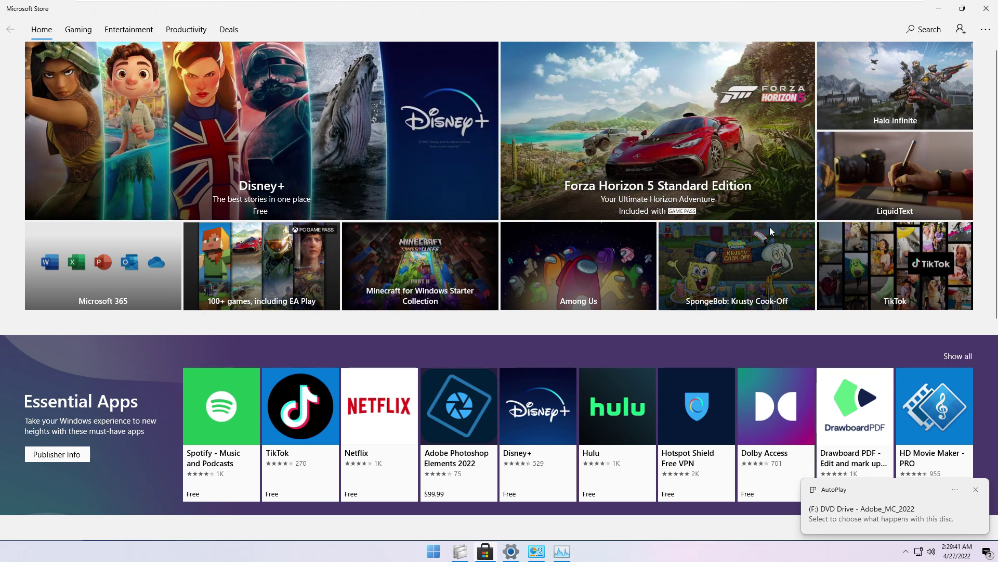
pyautogui.scroll(-5, 769, 228)
pyautogui.scroll(5, 771, 233)
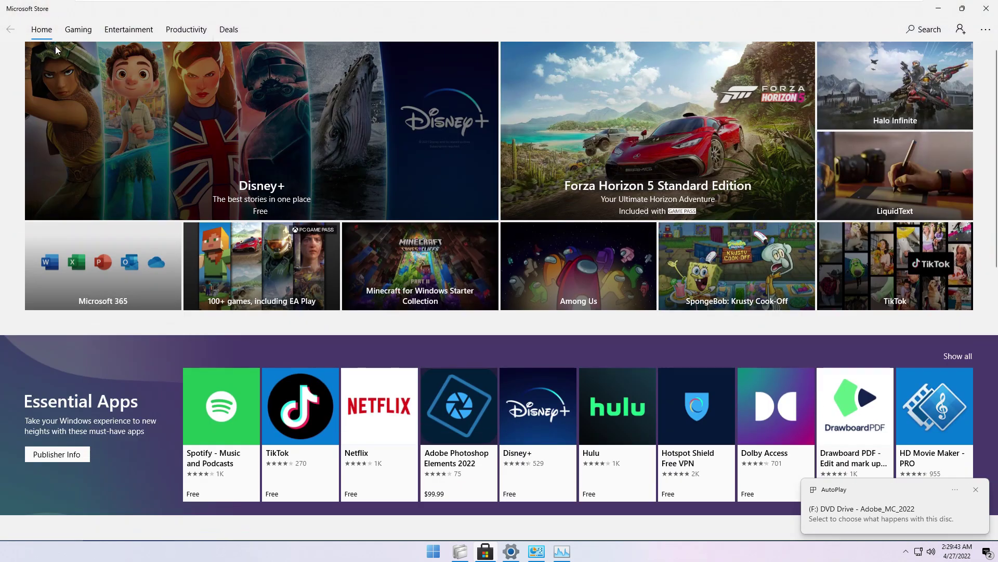
pyautogui.click(64, 32)
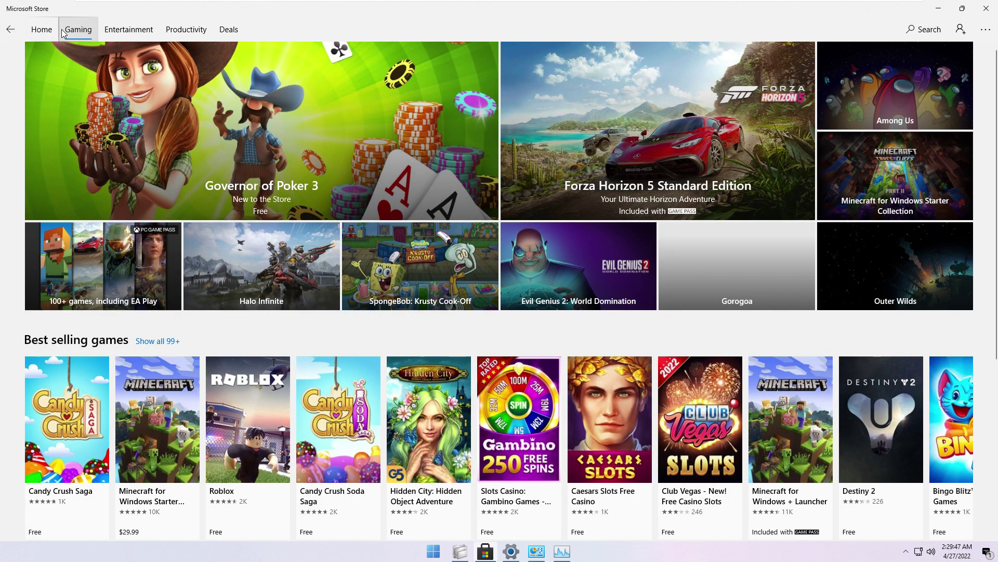
pyautogui.scroll(-6, 630, 237)
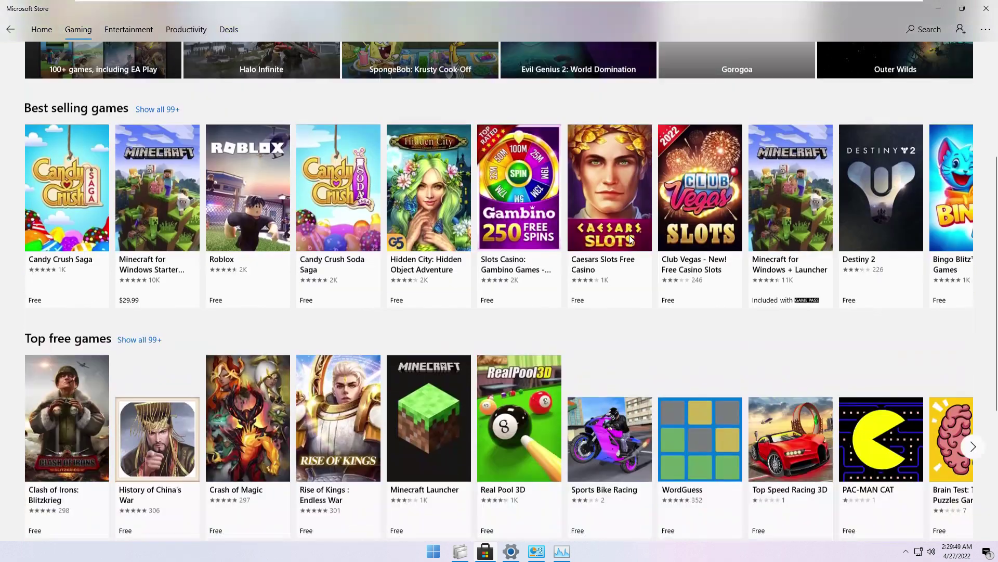
pyautogui.scroll(6, 631, 238)
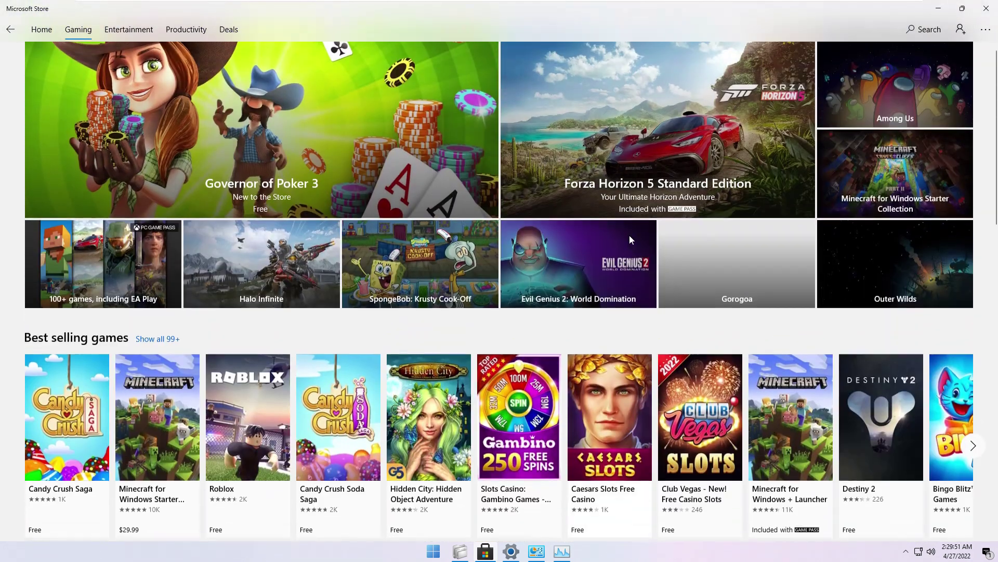
# Step: Browse the store's Entertainment and Productivity pages and open the Deals page
pyautogui.click(134, 33)
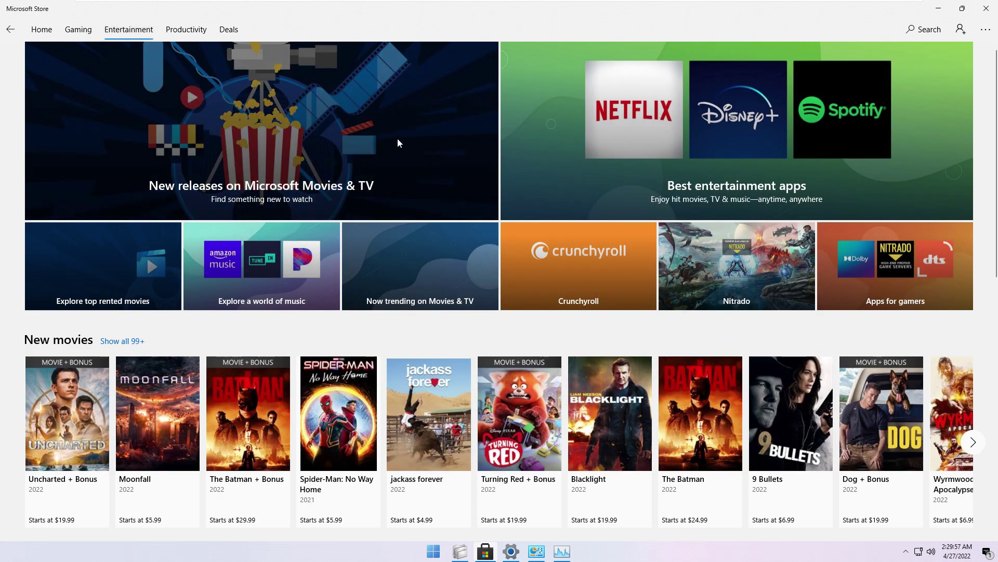
pyautogui.scroll(-3, 399, 139)
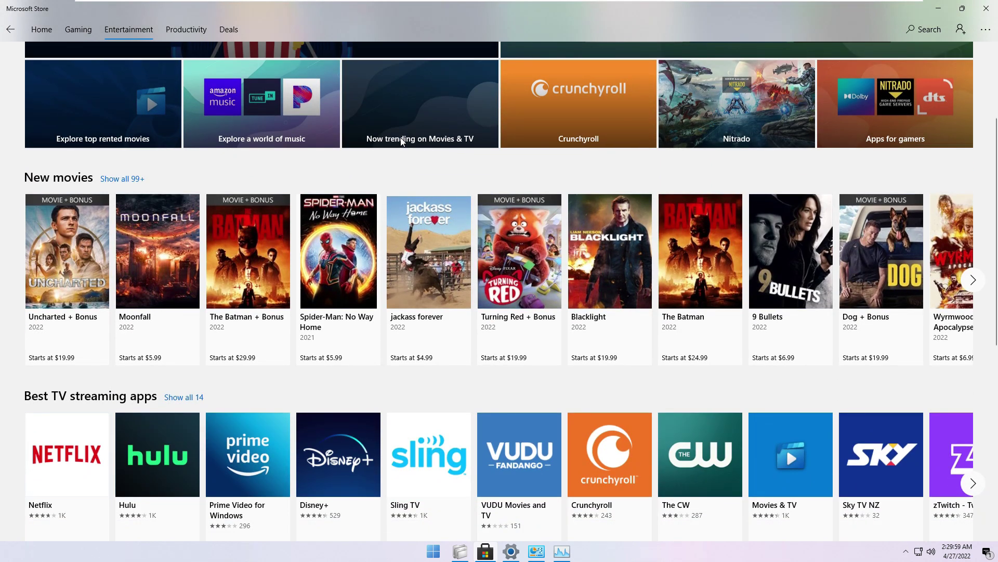
pyautogui.scroll(3, 401, 141)
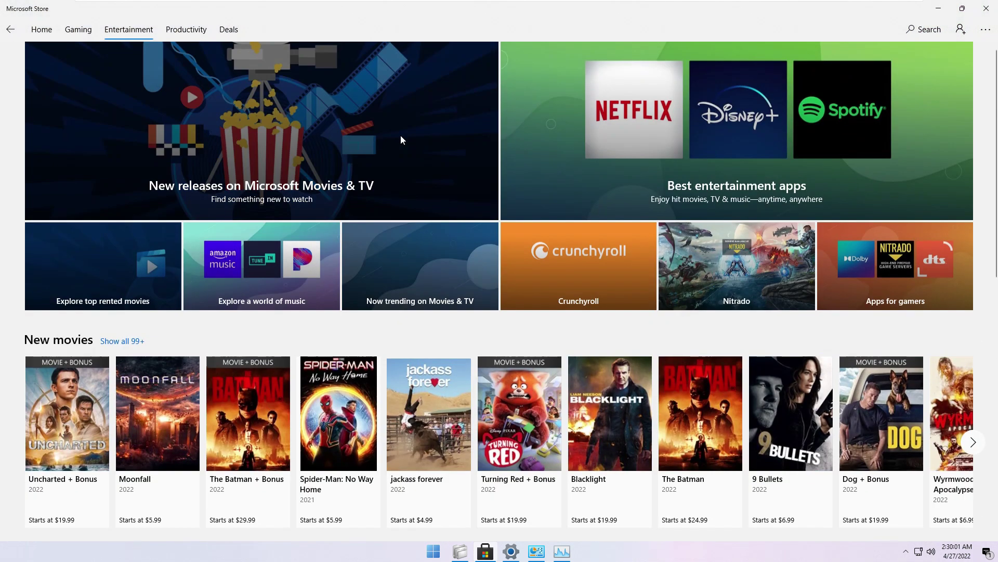
pyautogui.click(188, 31)
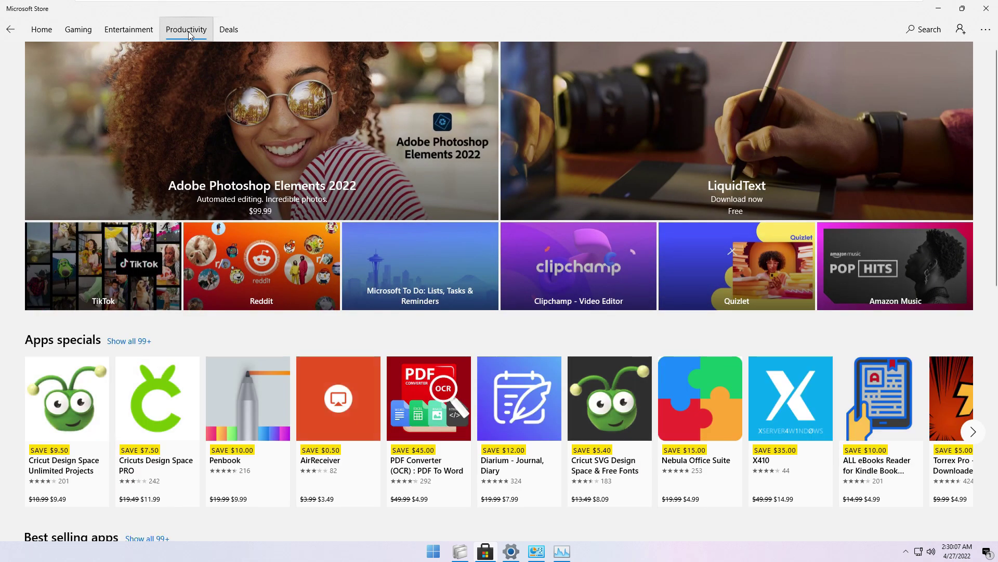
pyautogui.scroll(-7, 253, 122)
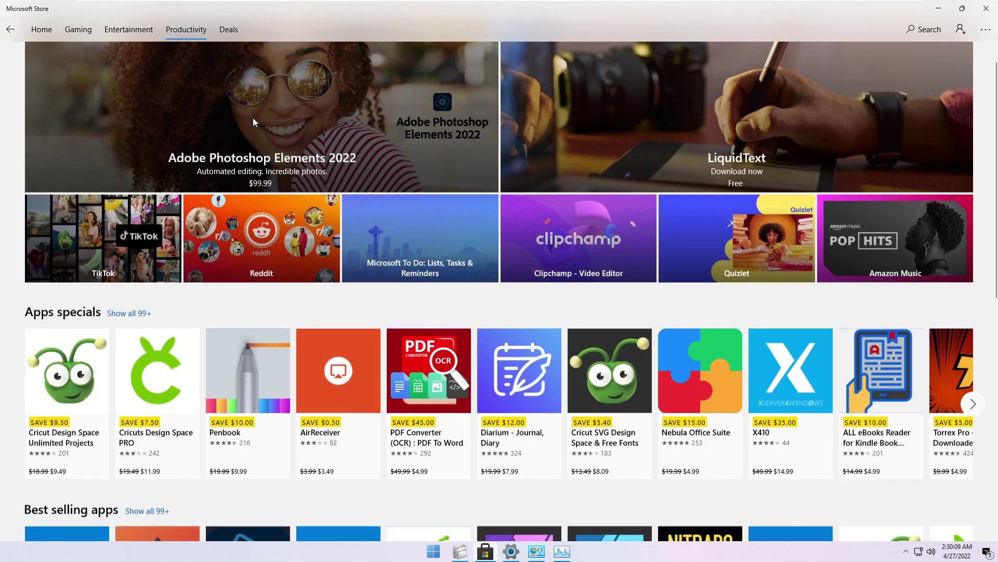
pyautogui.scroll(7, 255, 122)
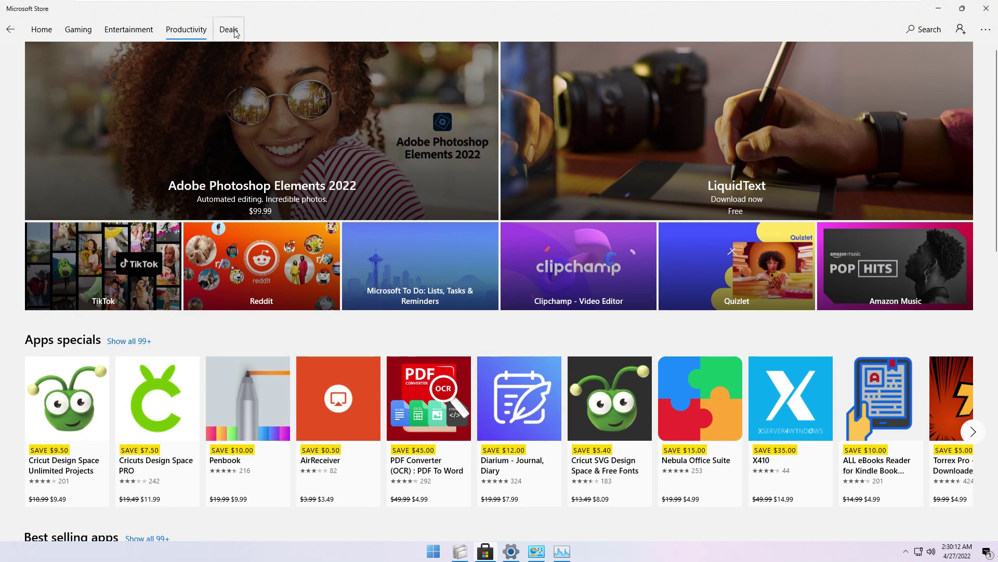
pyautogui.click(235, 32)
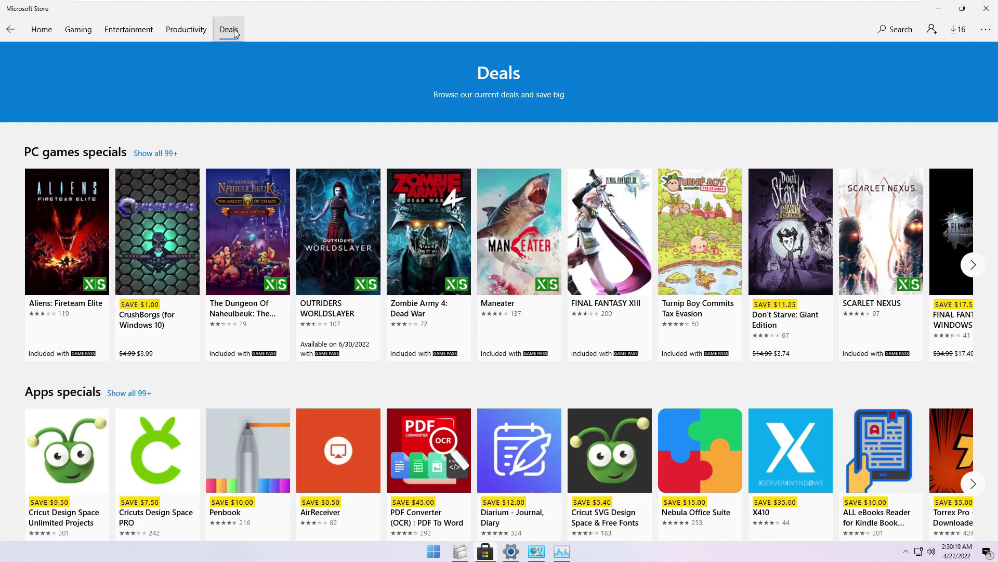
# Step: Browse the specials further down the store's Deals page and minimize the store
pyautogui.scroll(-3, 251, 63)
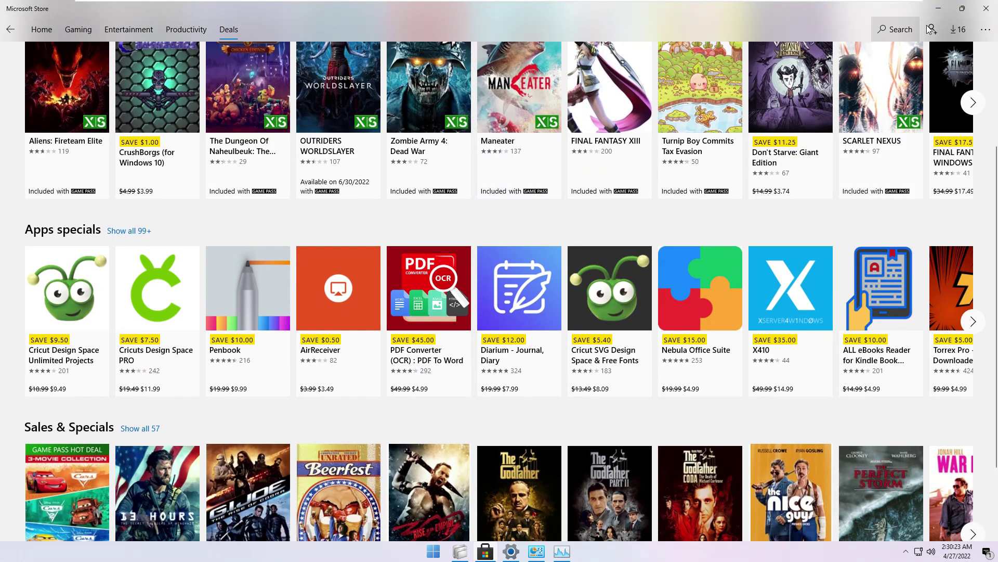
pyautogui.click(938, 12)
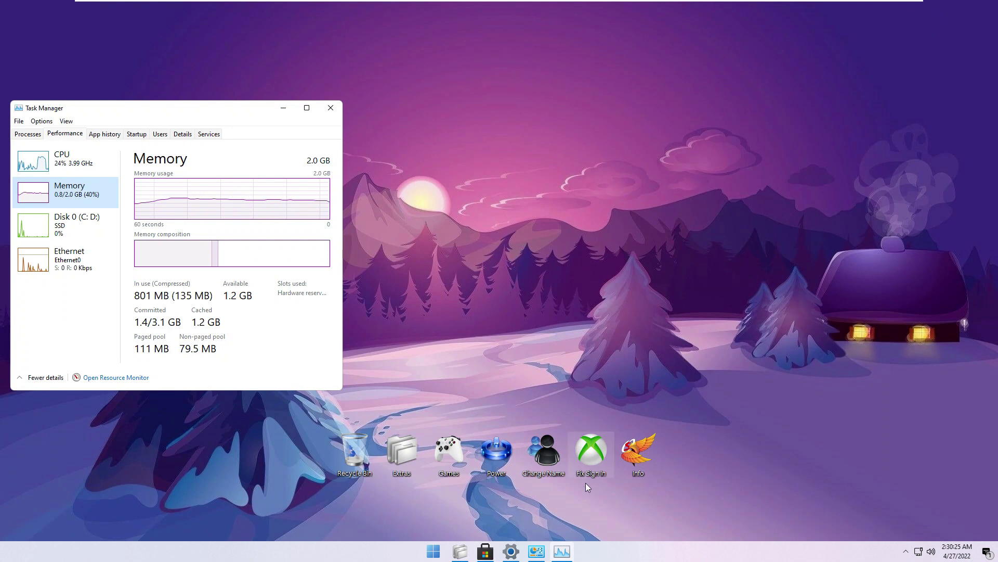
# Step: Switch to File Explorer, run autoplay.exe from the mounted Adobe_MC_2022 disc and minimize the window
pyautogui.click(468, 550)
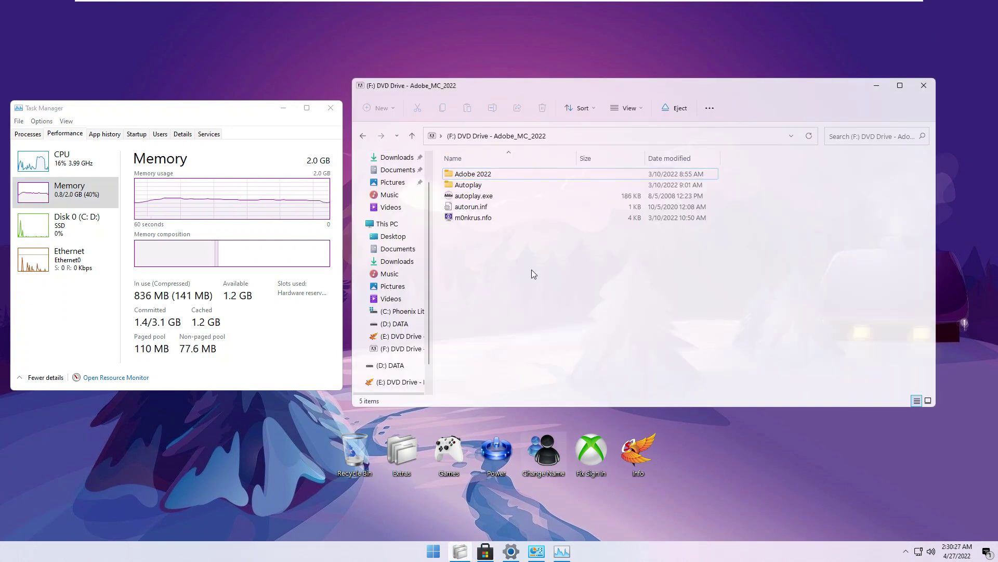
pyautogui.doubleClick(474, 196)
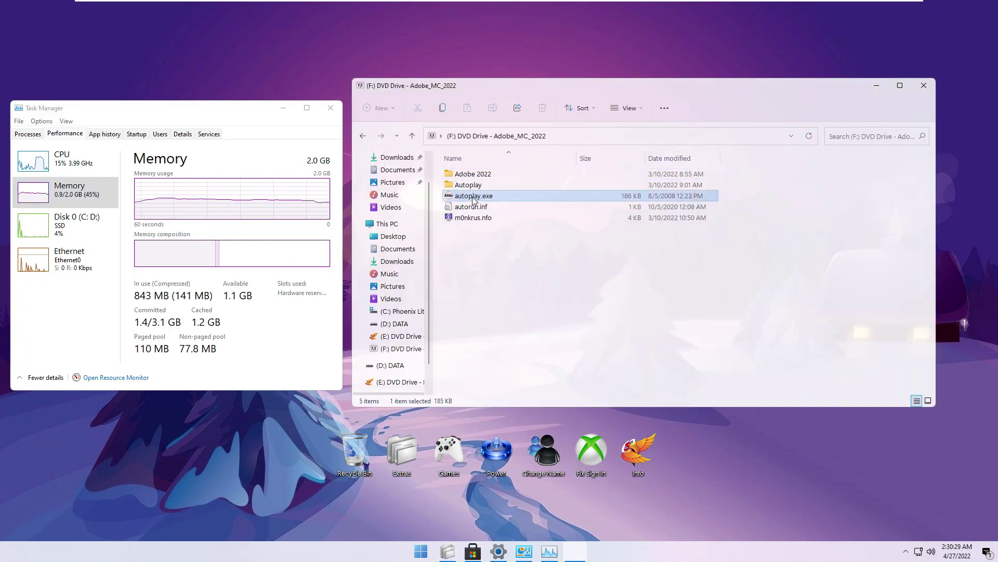
pyautogui.click(486, 427)
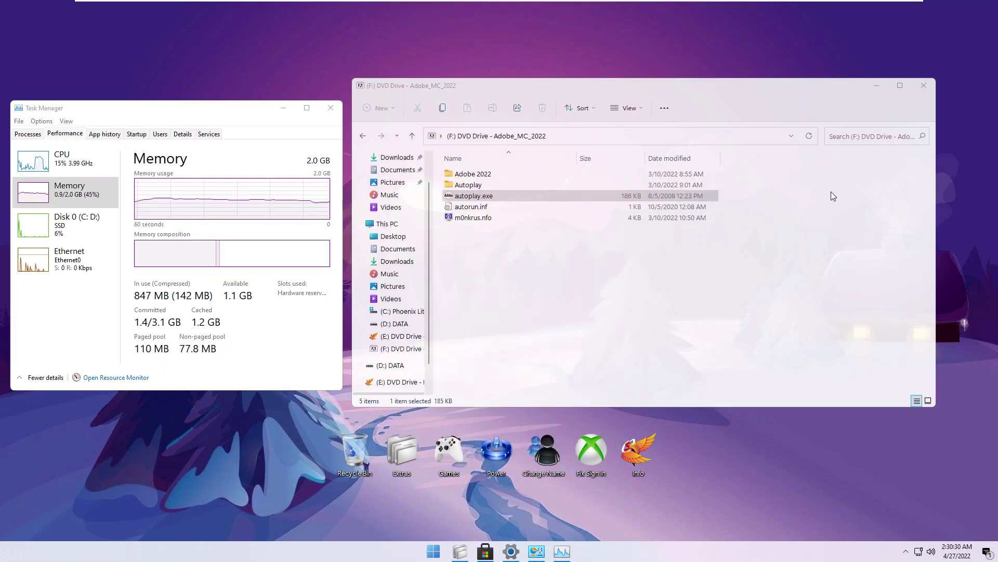
pyautogui.click(878, 87)
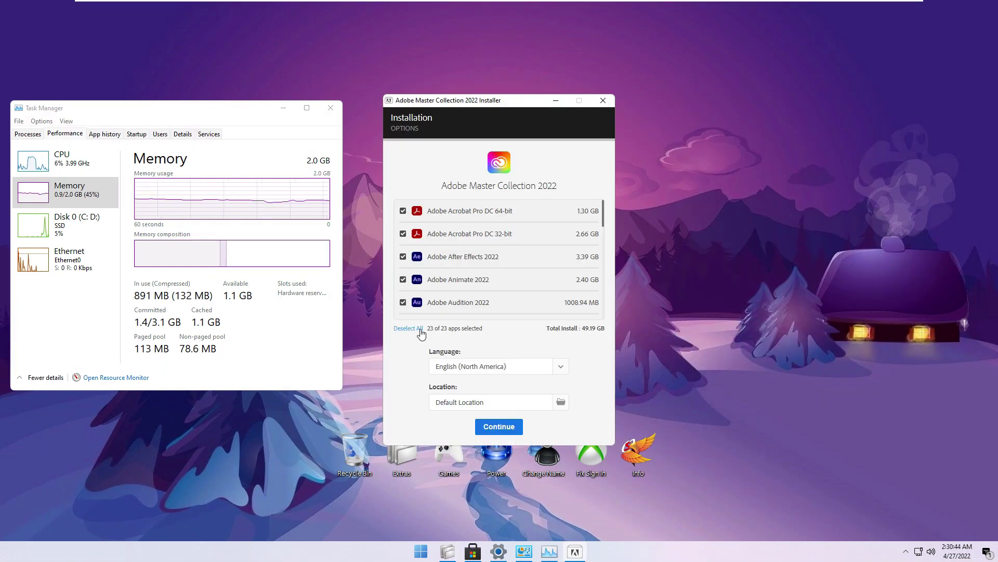
# Step: Install only Adobe Acrobat Pro DC 64-bit and Adobe Photoshop 2022 to the default location and close the finished installer
pyautogui.click(409, 329)
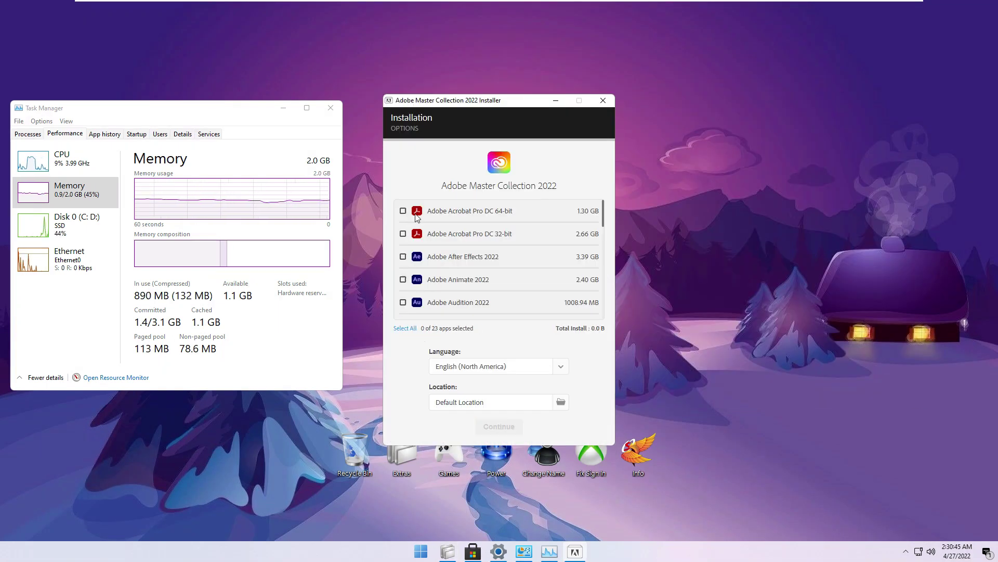
pyautogui.click(403, 211)
pyautogui.scroll(-6, 458, 272)
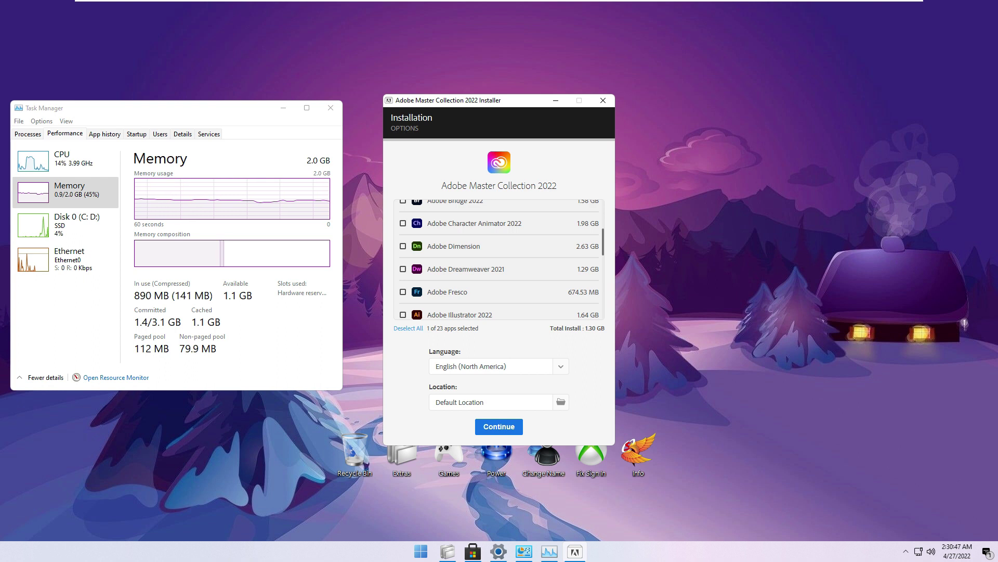
pyautogui.scroll(-3, 457, 268)
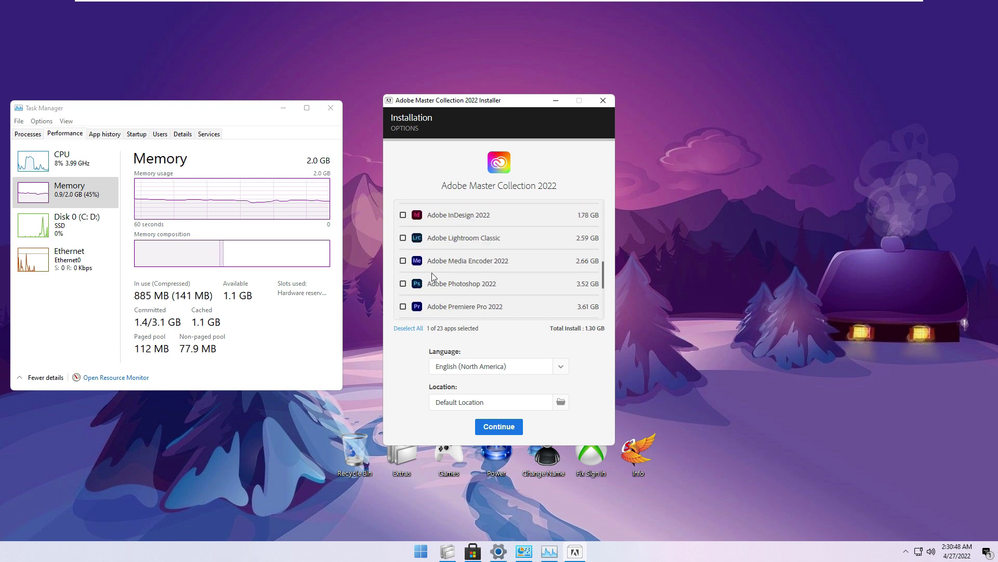
pyautogui.click(518, 430)
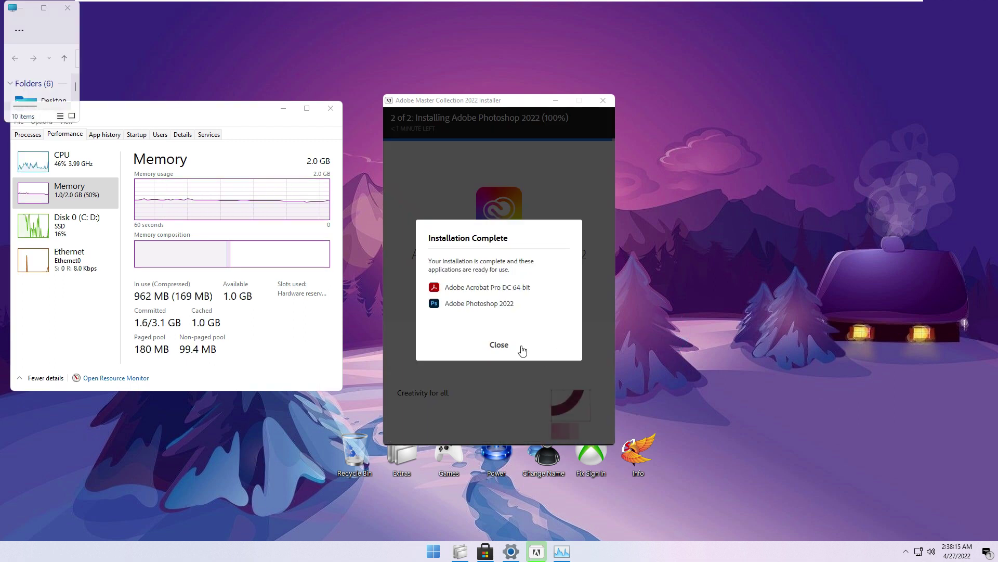
pyautogui.click(499, 344)
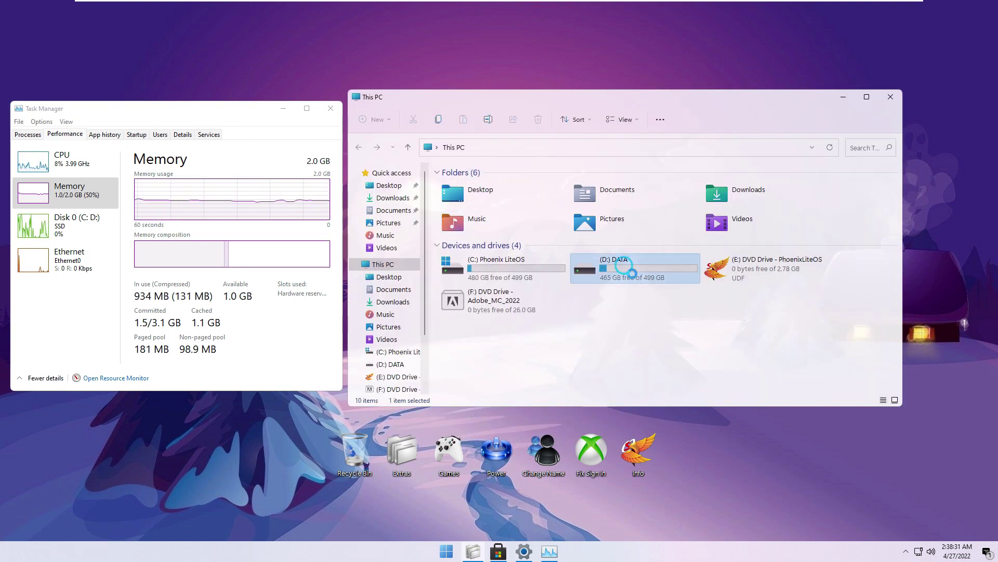
# Step: In File Explorer, mount the Office disc image from (D:) DATA, run its OInstall.exe and minimize the window
pyautogui.doubleClick(632, 274)
pyautogui.doubleClick(585, 208)
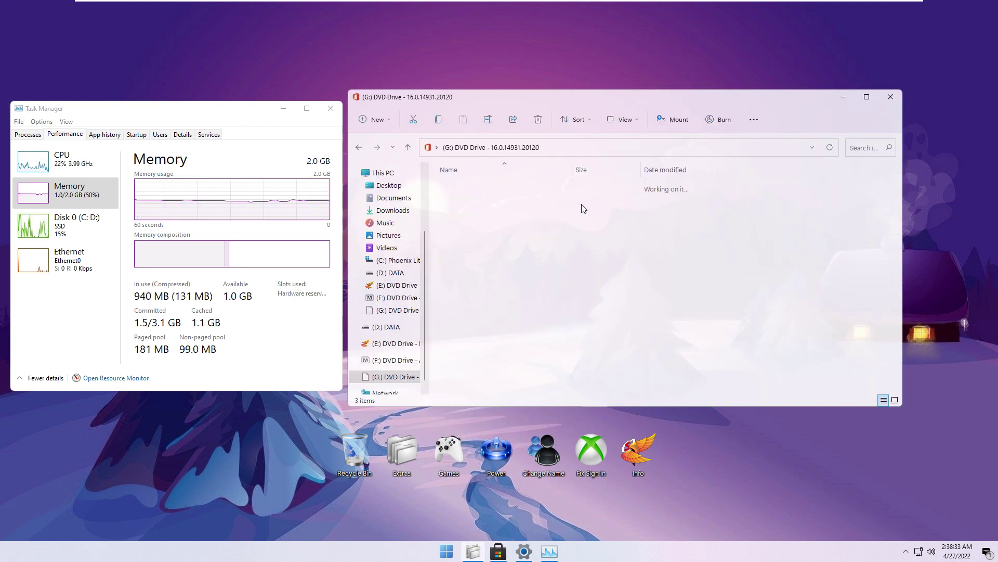
pyautogui.doubleClick(490, 208)
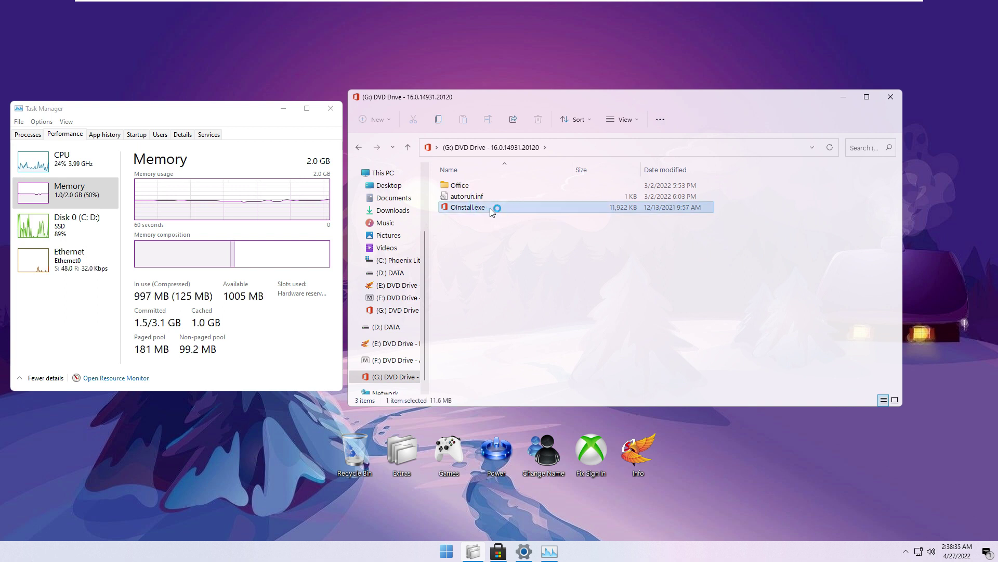
pyautogui.click(843, 97)
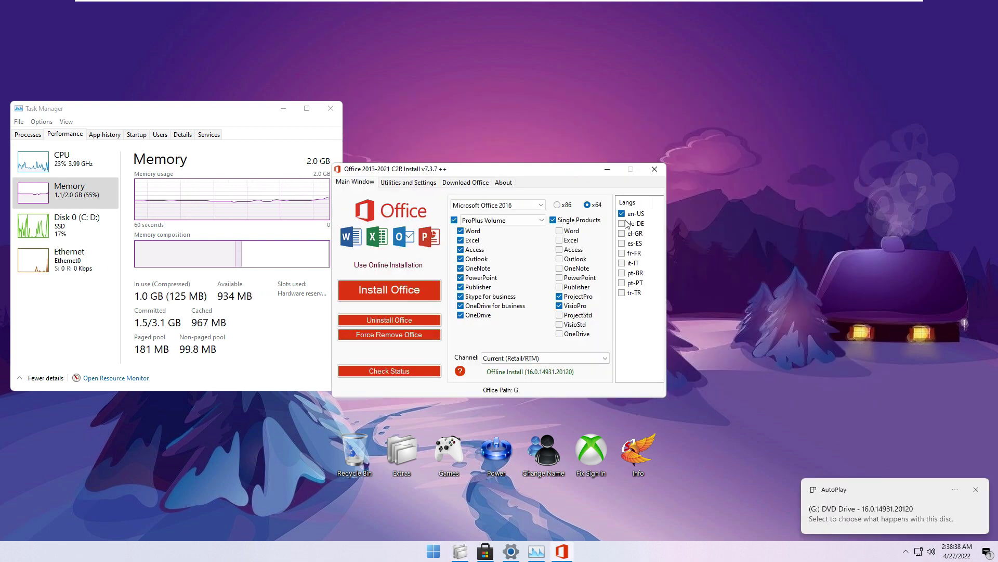
# Step: Turn off Single Products, install Microsoft Office 2019-2021 as Standard 2021 Volume and close the setup window
pyautogui.click(554, 220)
pyautogui.click(497, 205)
pyautogui.click(494, 224)
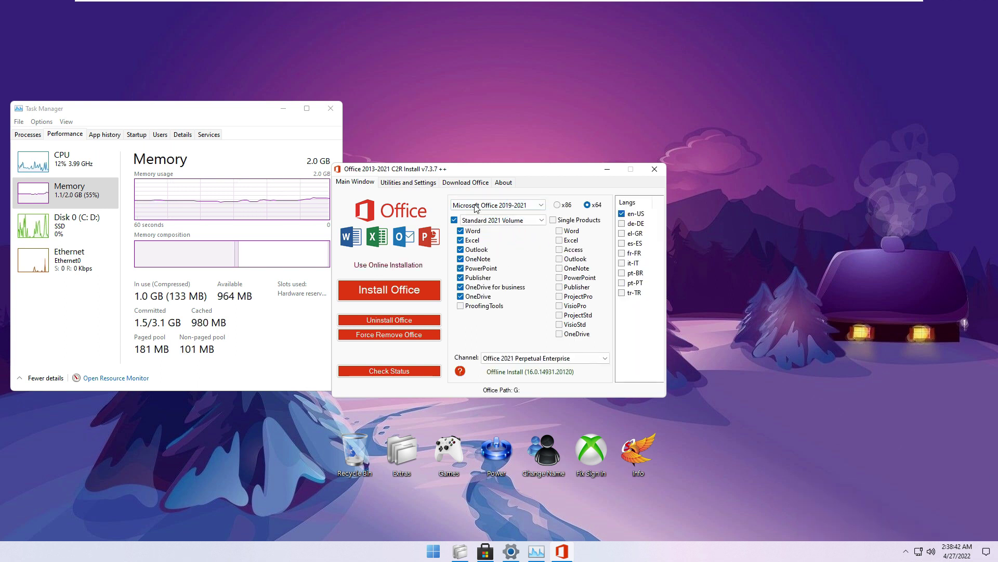
pyautogui.click(398, 286)
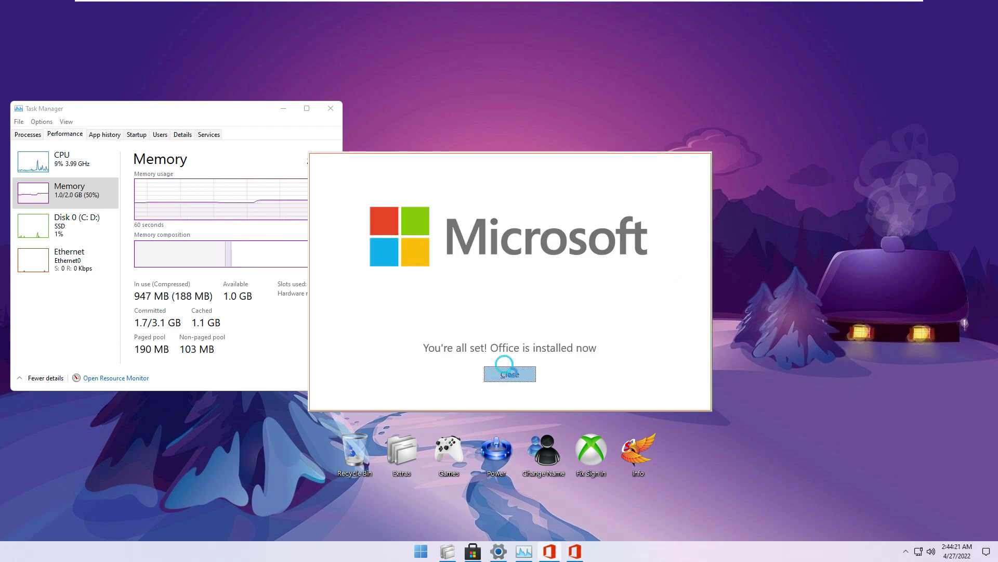
pyautogui.click(510, 373)
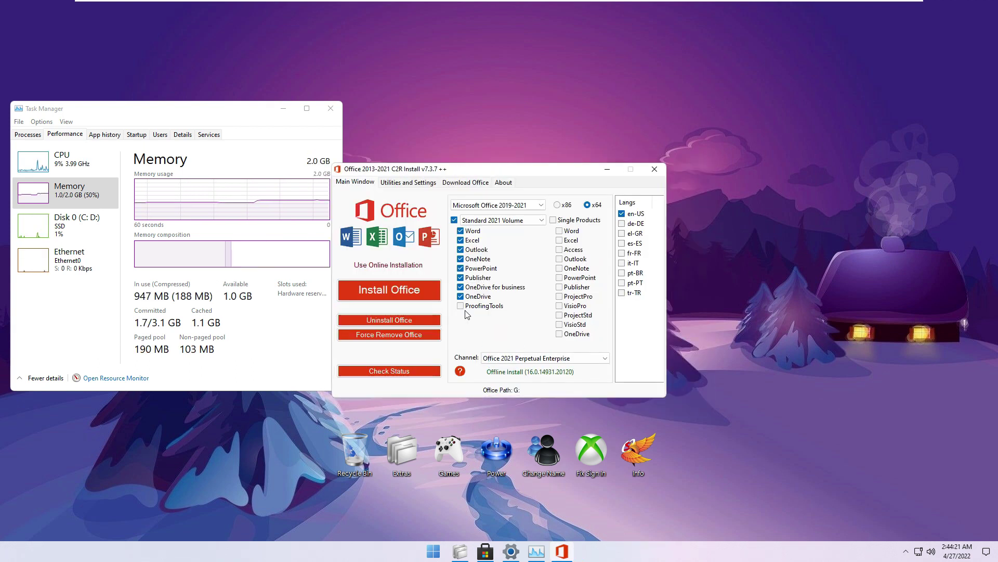
# Step: Activate Office from the installer's utilities with Online KMS enabled
pyautogui.click(387, 183)
pyautogui.click(418, 238)
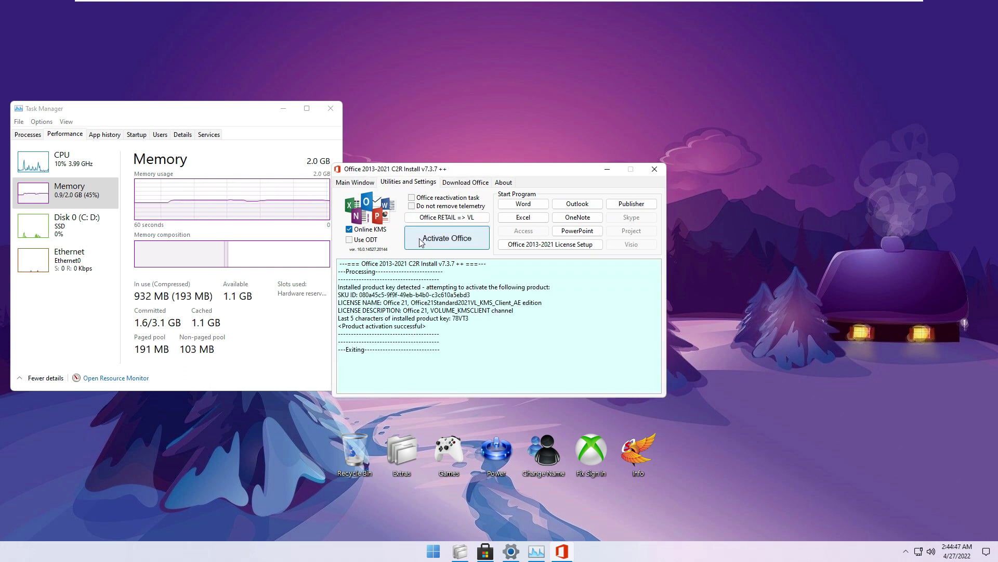
# Step: Start Word from the installer, accept the license agreement and open the account page with the product information
pyautogui.click(518, 205)
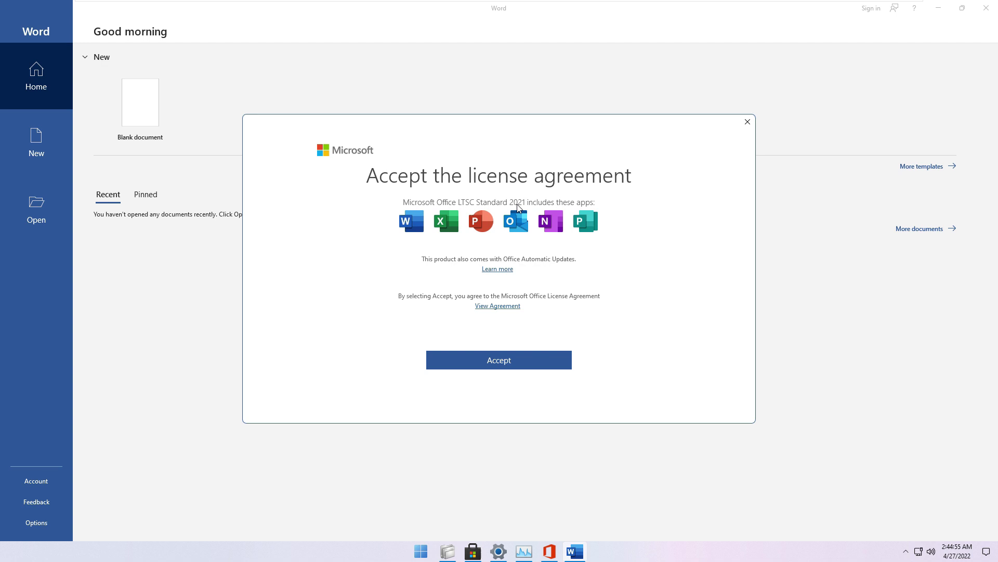
pyautogui.click(541, 360)
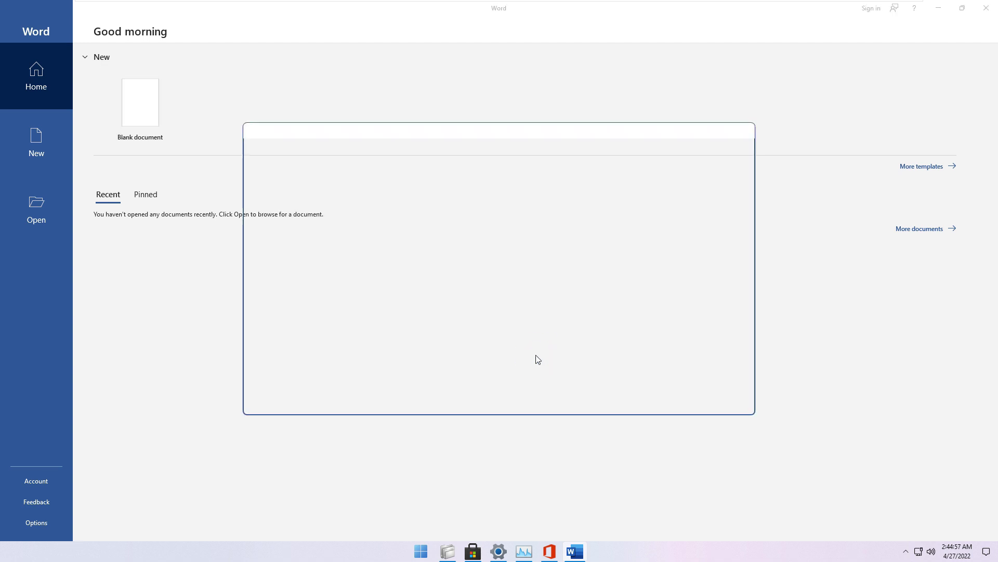
pyautogui.click(684, 394)
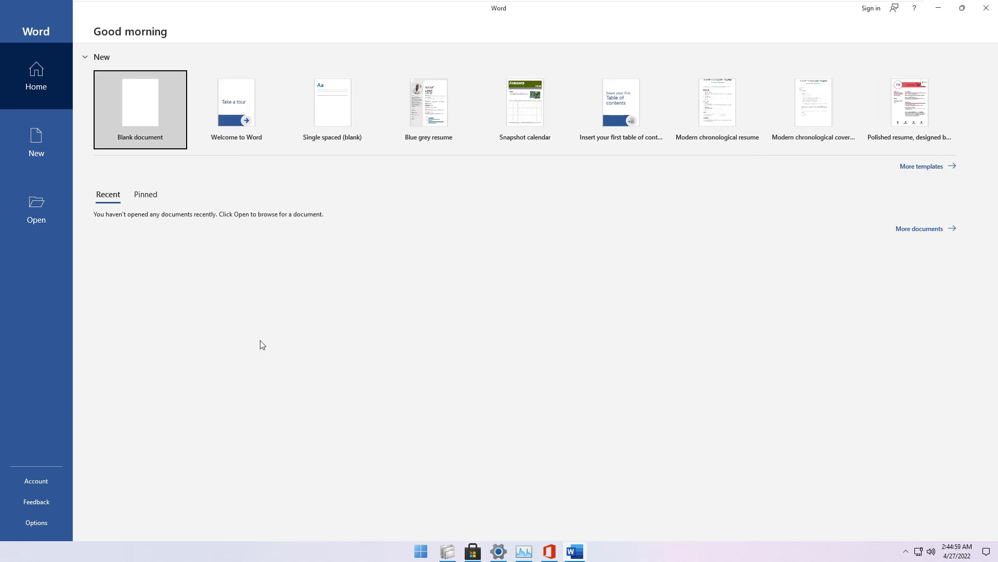
pyautogui.click(33, 476)
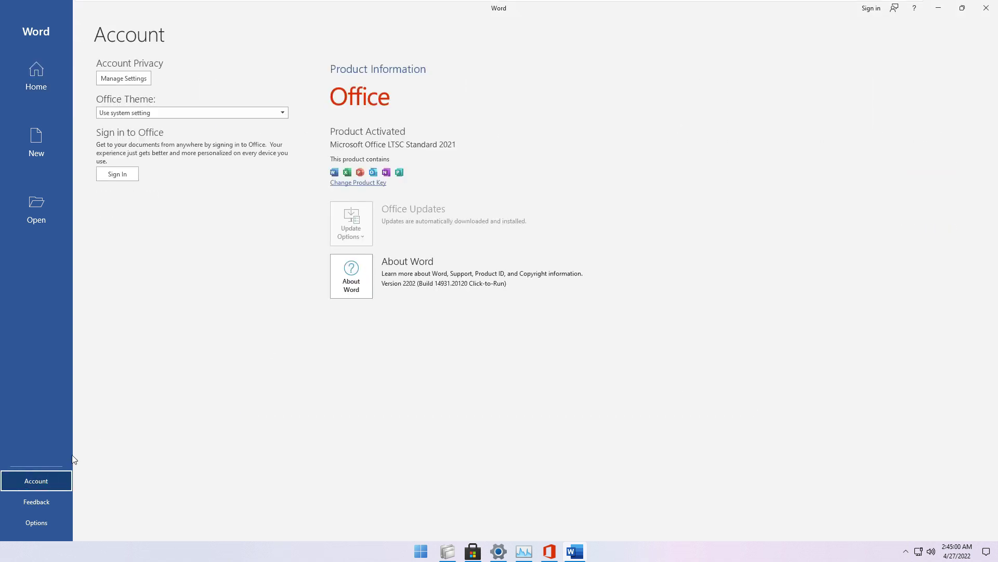
# Step: Create a Word document from the Blue curve letterhead template and minimize Word
pyautogui.click(46, 144)
pyautogui.scroll(-3, 624, 323)
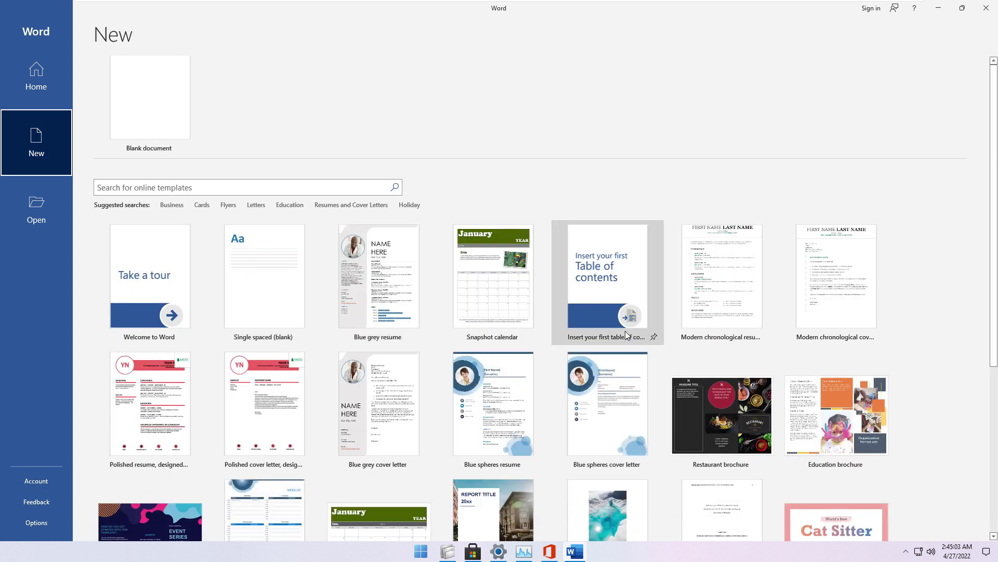
pyautogui.scroll(-5, 624, 334)
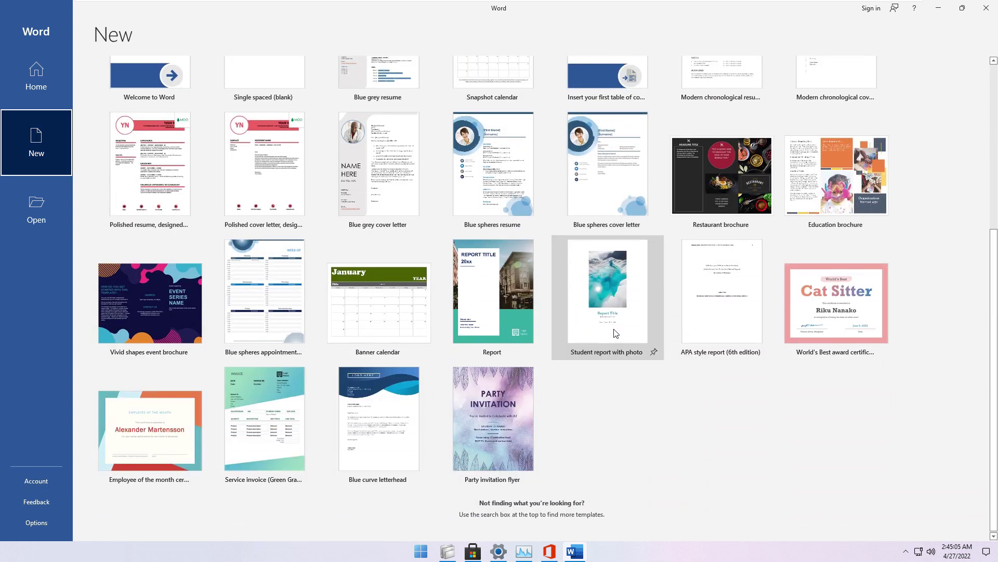
pyautogui.click(413, 411)
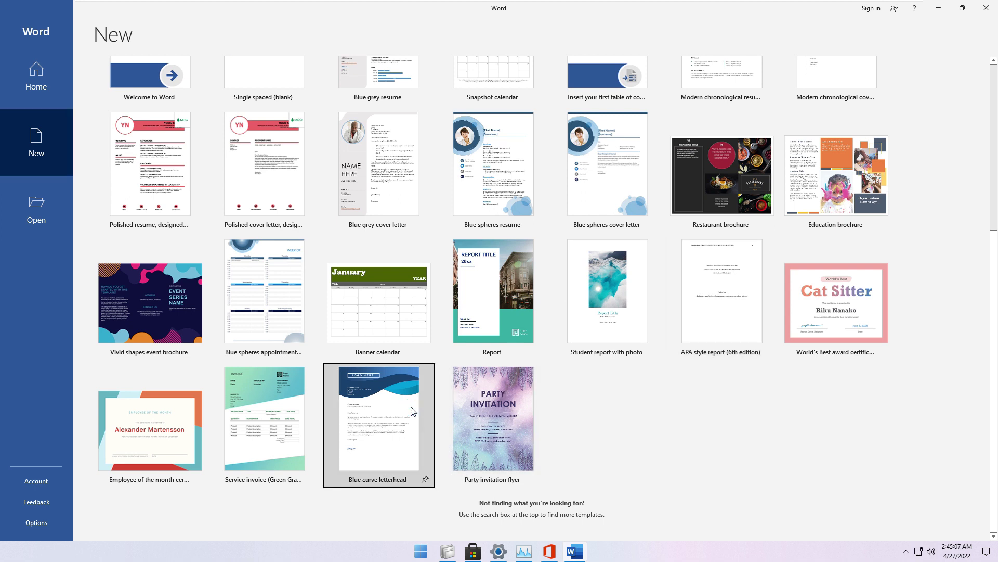
pyautogui.doubleClick(413, 411)
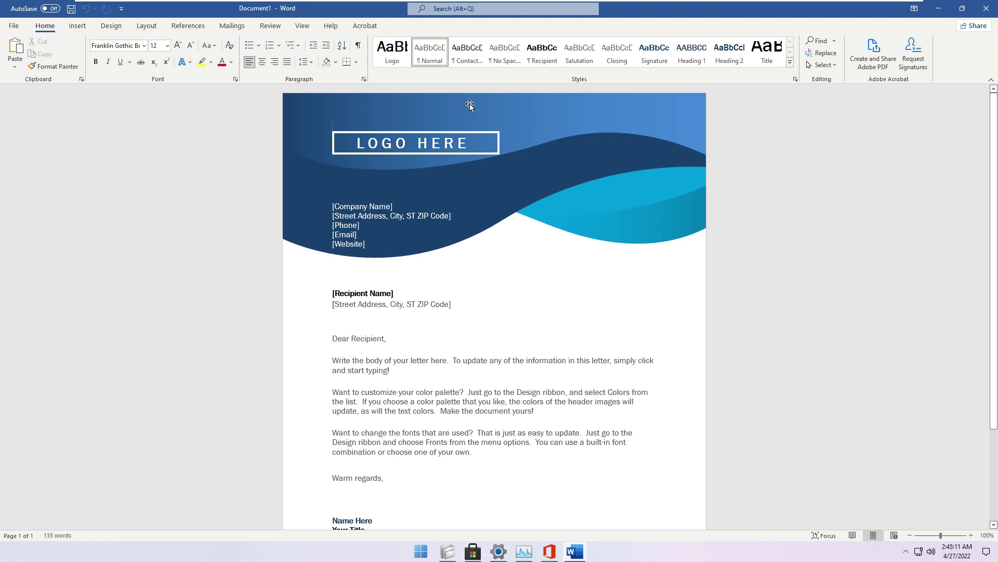
pyautogui.click(938, 8)
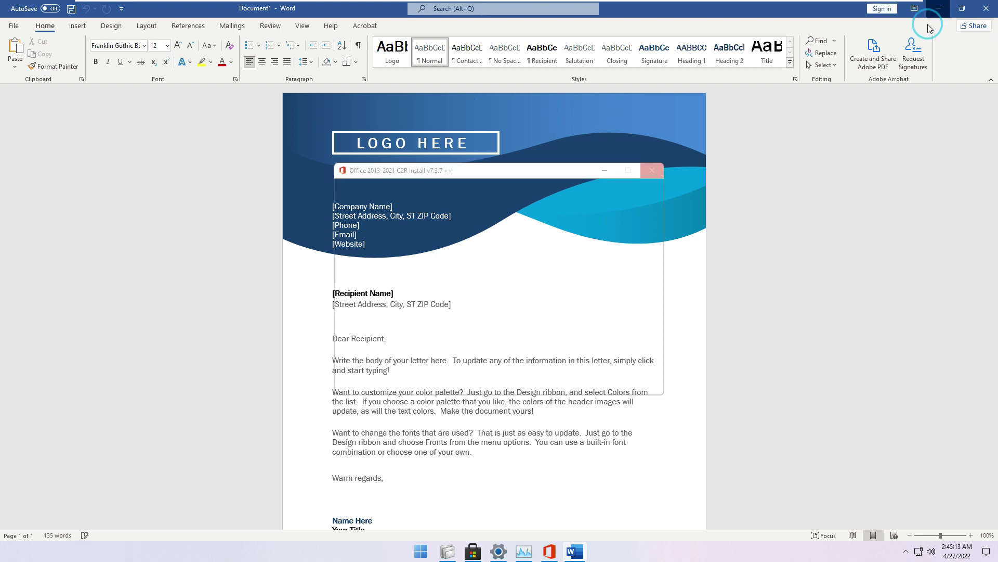
# Step: Start Excel from the Office installer, check its account page, browse the new workbook templates and minimize Excel
pyautogui.click(518, 218)
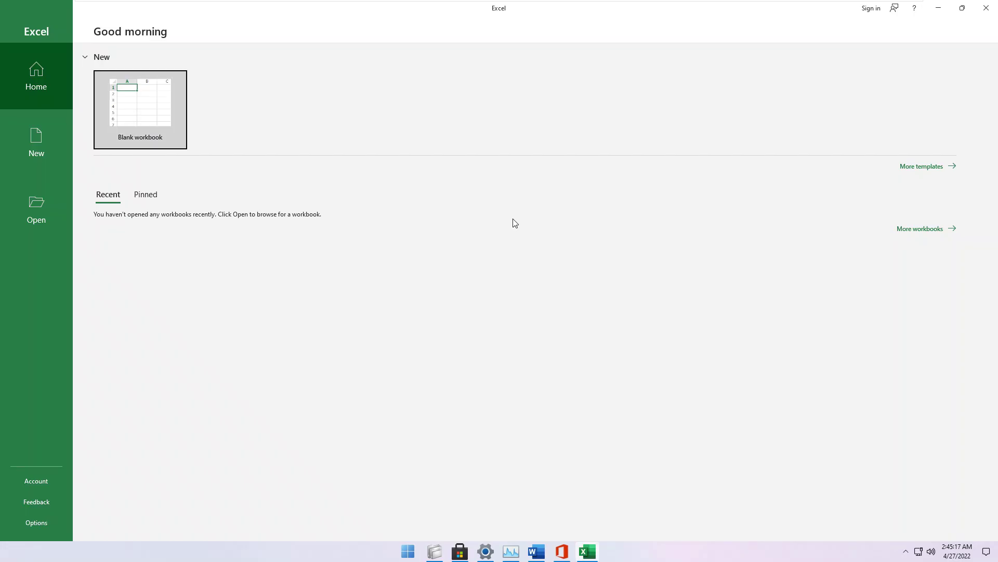
pyautogui.click(35, 490)
pyautogui.click(39, 139)
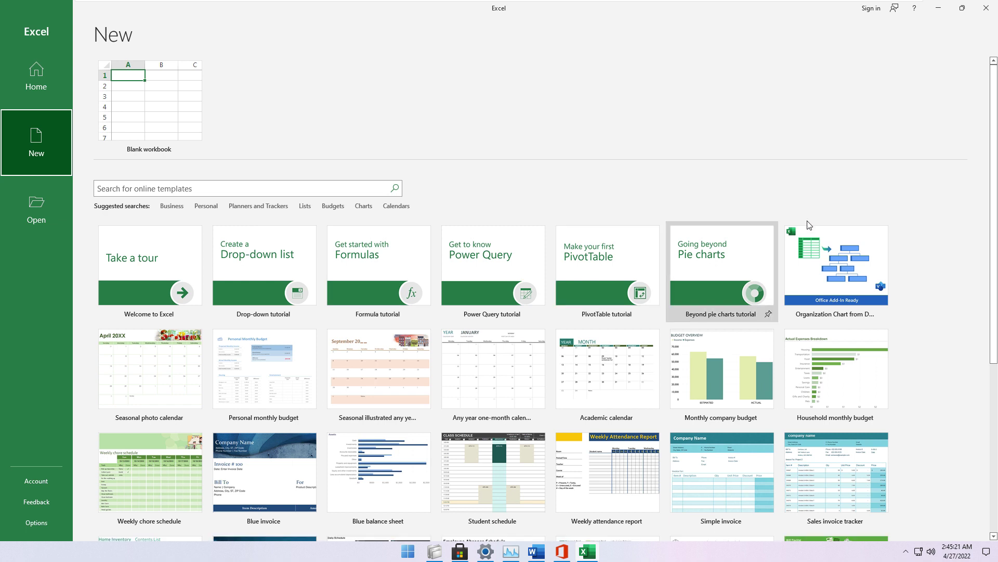
pyautogui.scroll(-4, 765, 299)
pyautogui.click(936, 7)
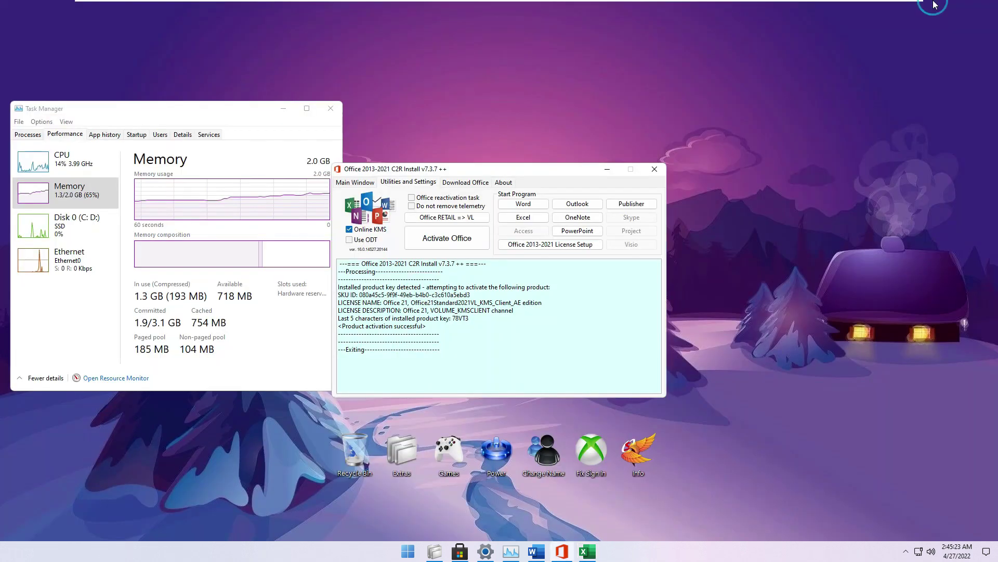
# Step: Start PowerPoint, review its account page and presentation templates, minimize it and close the Office installer
pyautogui.click(574, 232)
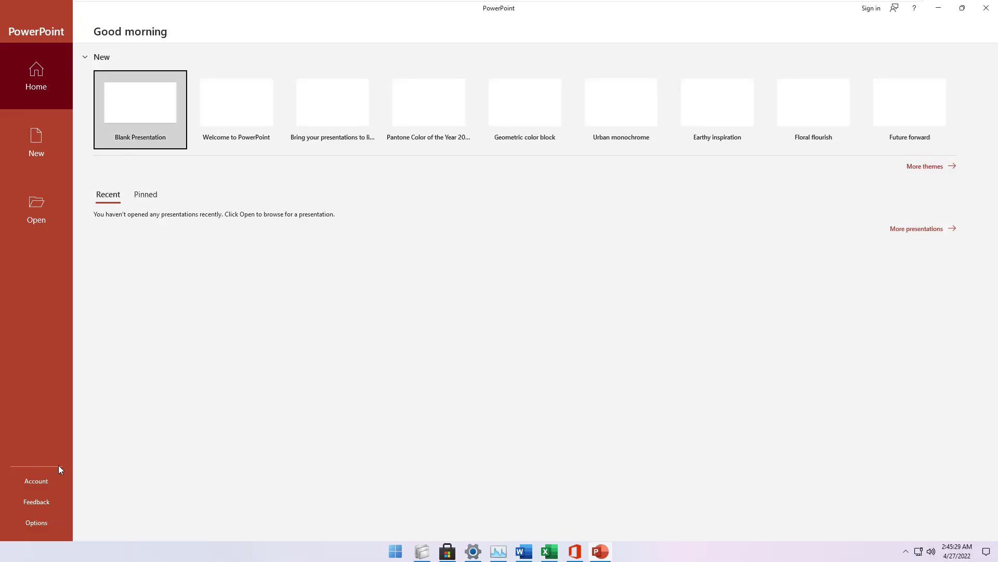
pyautogui.click(46, 482)
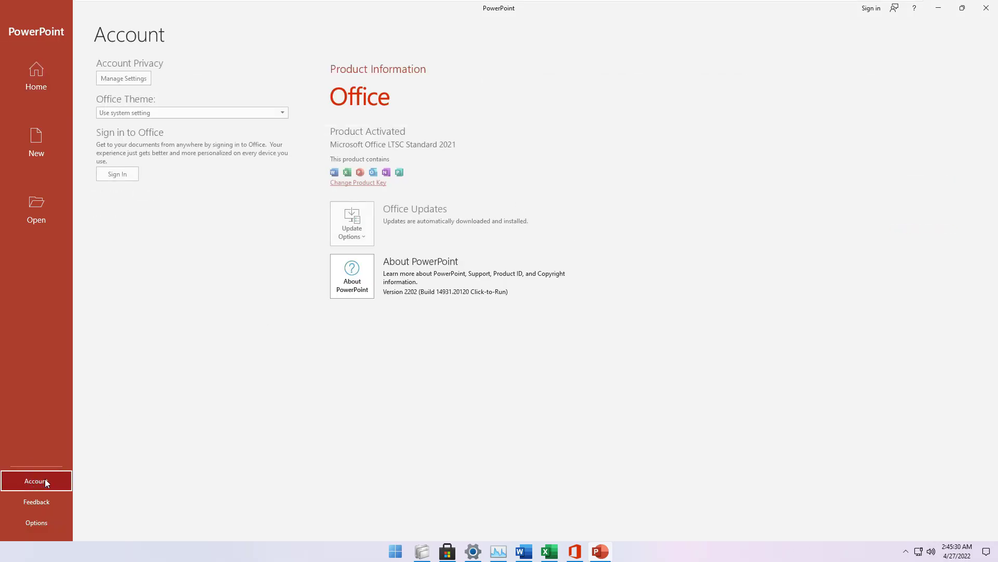
pyautogui.click(48, 139)
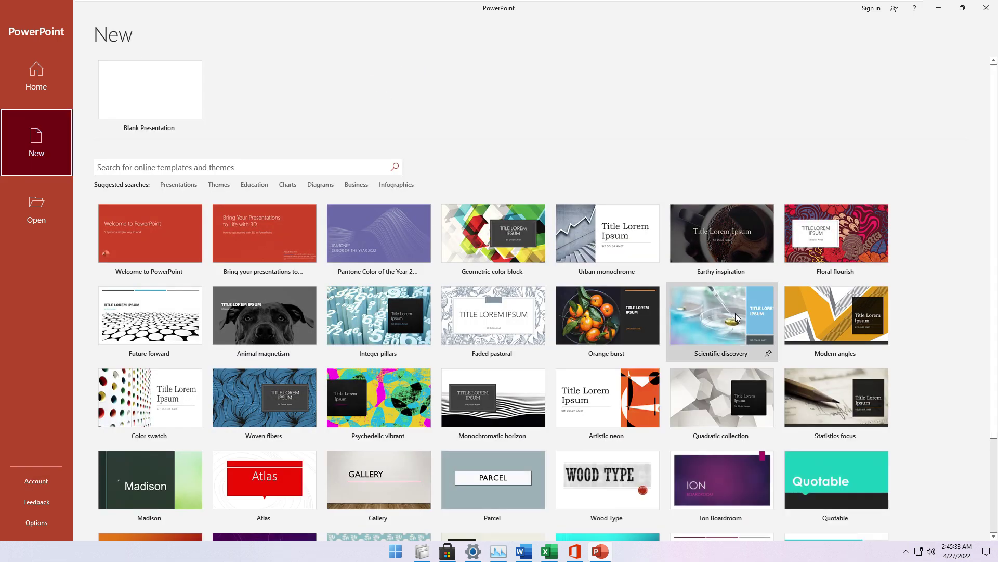
pyautogui.scroll(-2, 966, 28)
pyautogui.click(941, 10)
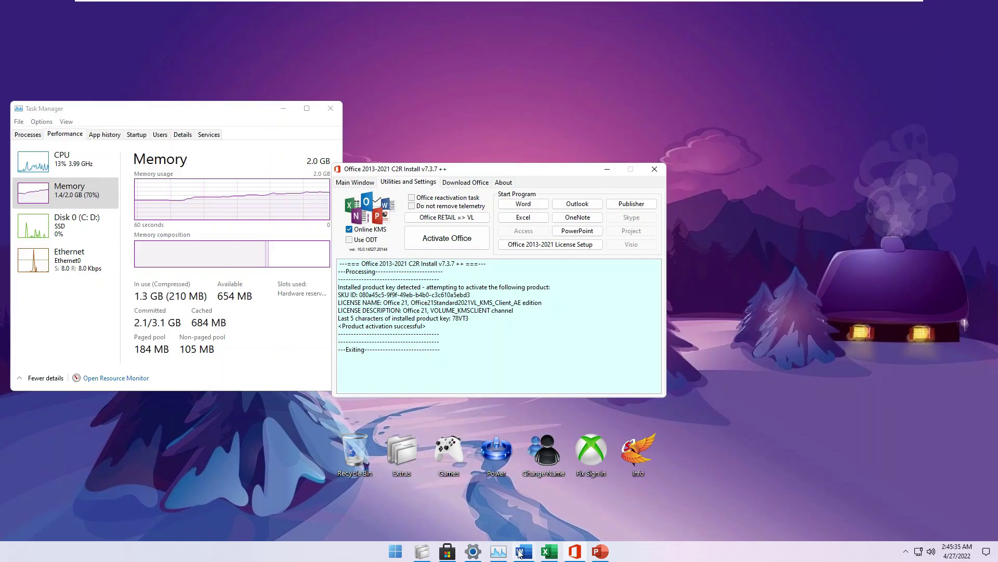
pyautogui.click(655, 168)
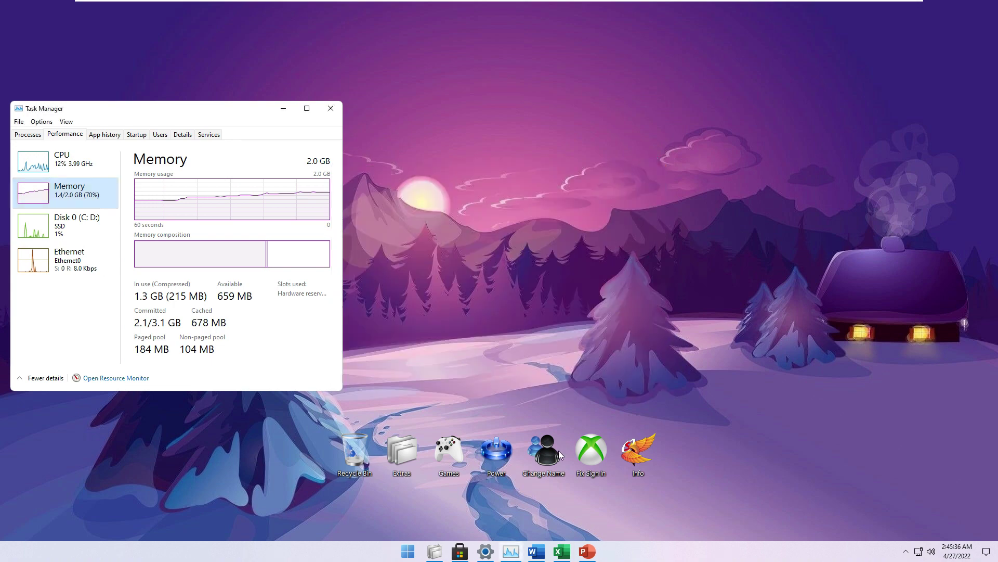
# Step: Bring up the letterhead document in Word and save it as Company Name.pdf in the Documents folder
pyautogui.click(536, 550)
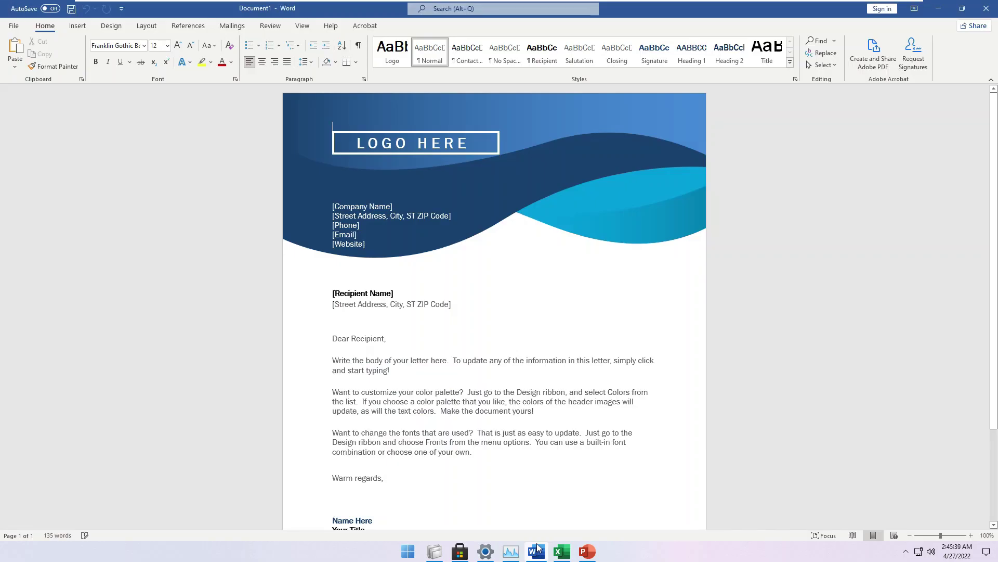
pyautogui.press('F12')
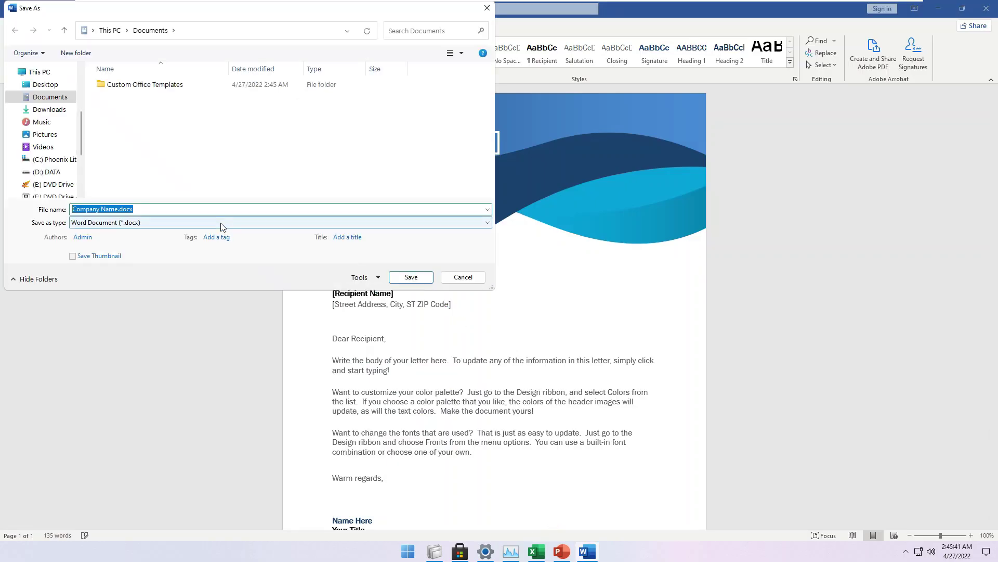
pyautogui.click(221, 226)
pyautogui.click(224, 281)
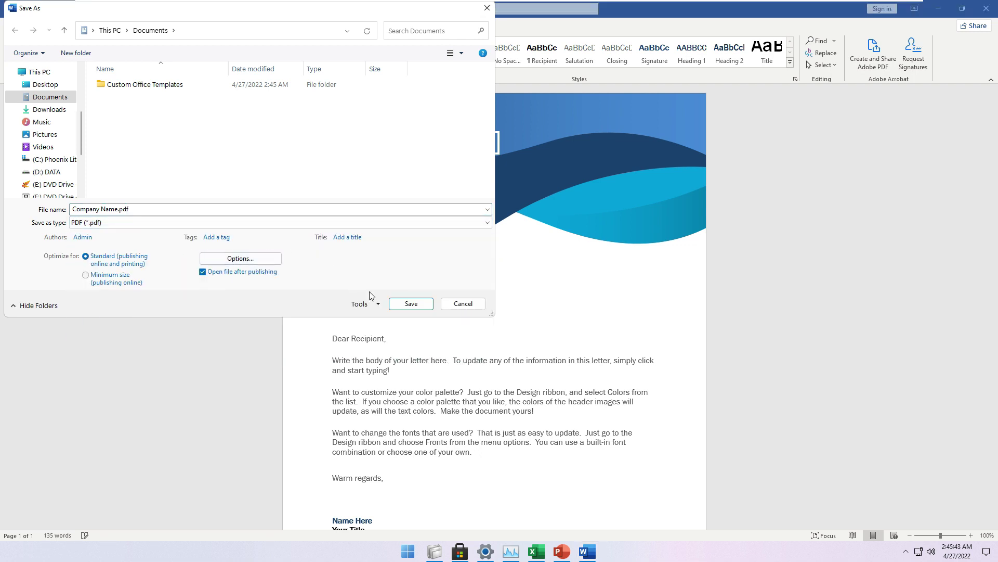
pyautogui.click(408, 304)
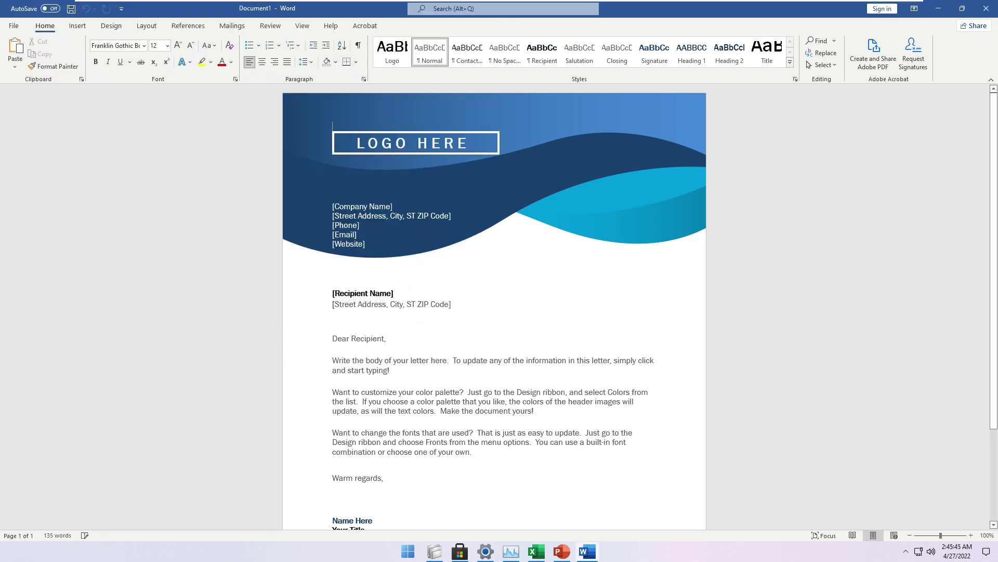
# Step: Look through the exported PDF in Acrobat and edit its header text to read "LOGO in HERE"
pyautogui.scroll(-10, 341, 314)
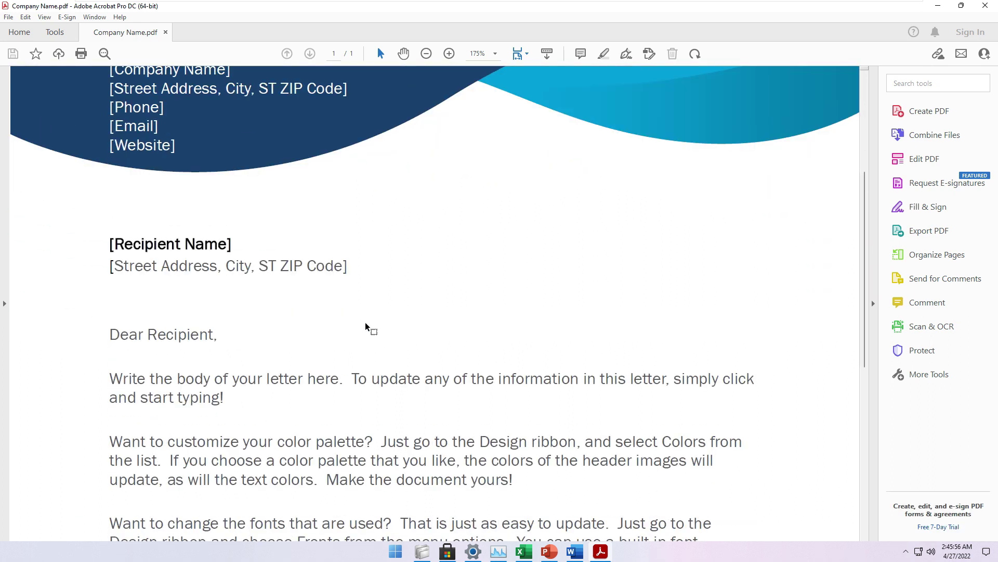
pyautogui.scroll(10, 591, 312)
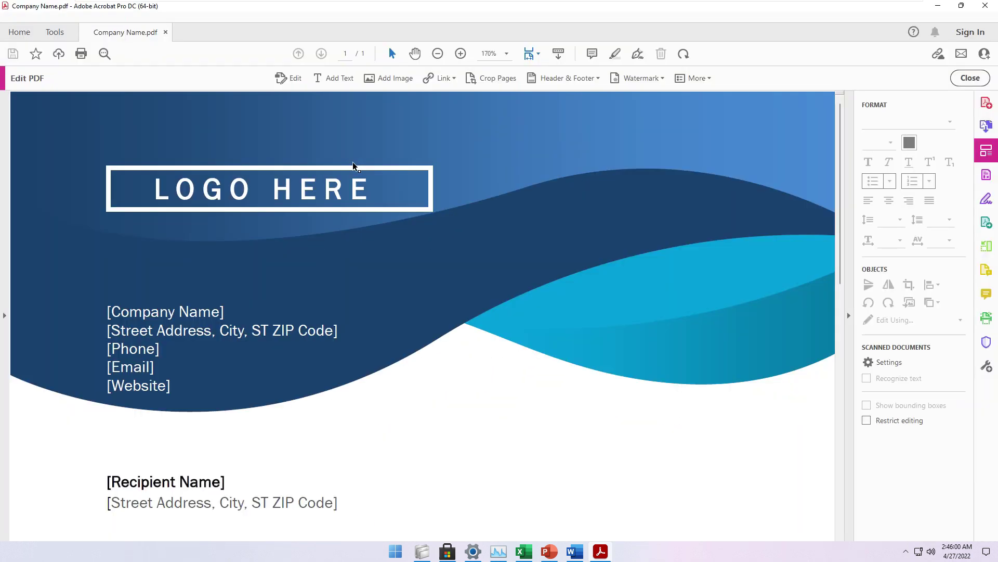
pyautogui.click(361, 188)
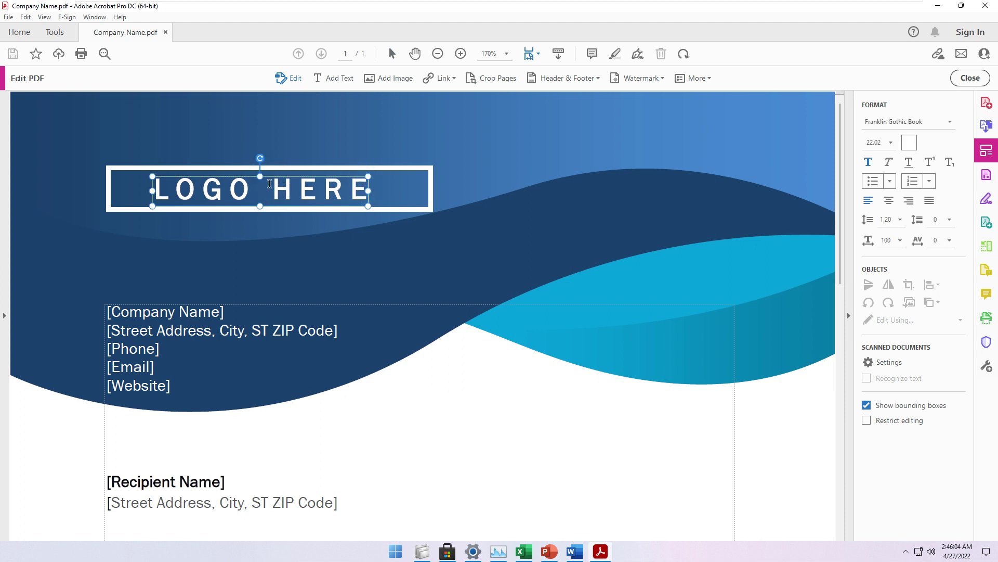
pyautogui.click(269, 183)
pyautogui.write('in')
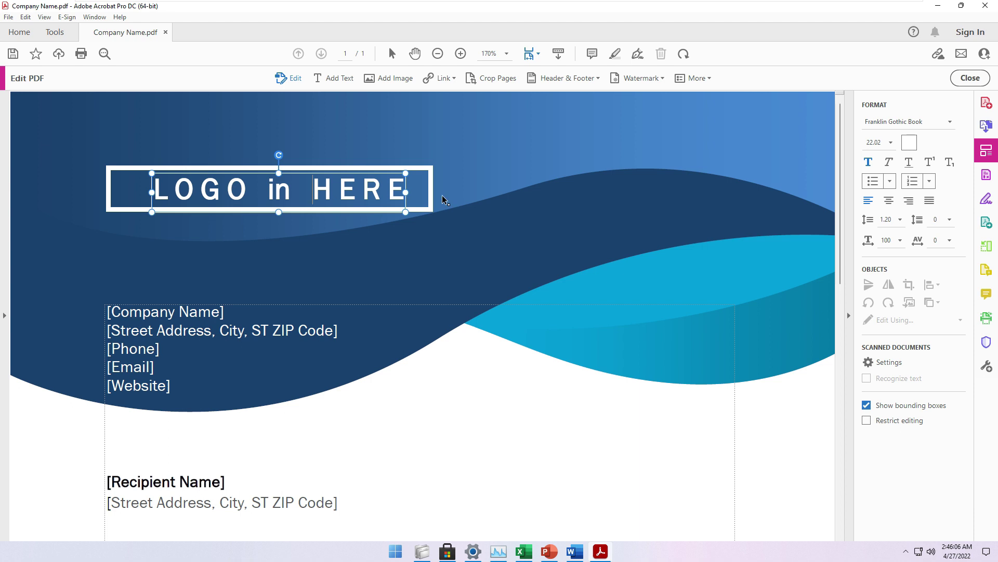
pyautogui.click(445, 200)
pyautogui.scroll(-3, 508, 271)
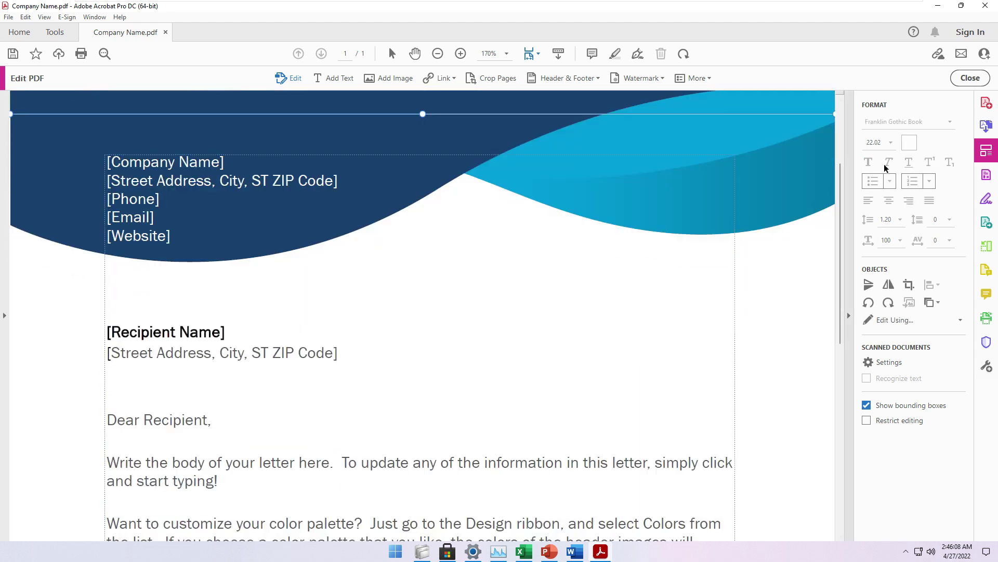
# Step: Minimize Acrobat and Word, and start Adobe Photoshop 2022
pyautogui.click(938, 11)
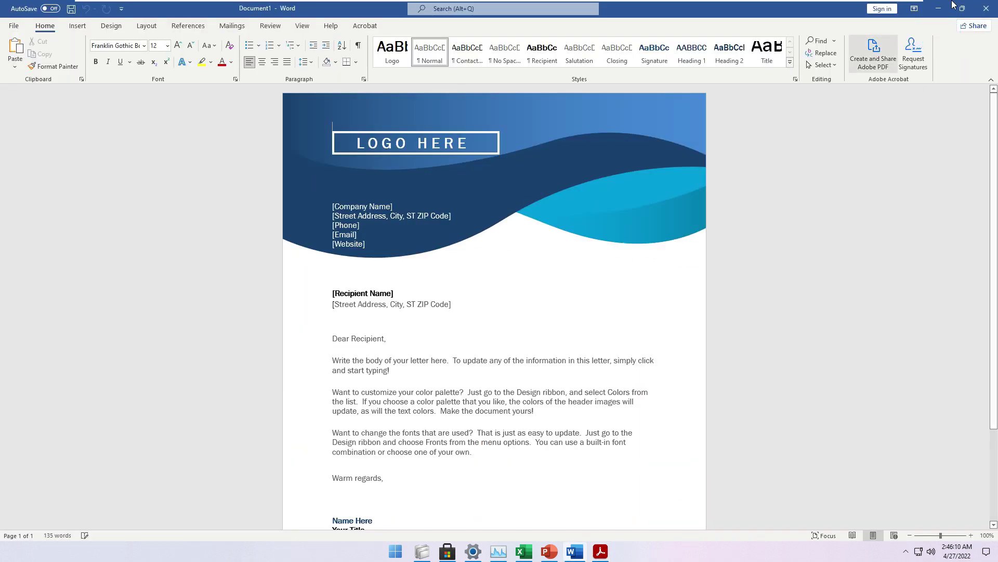
pyautogui.click(936, 8)
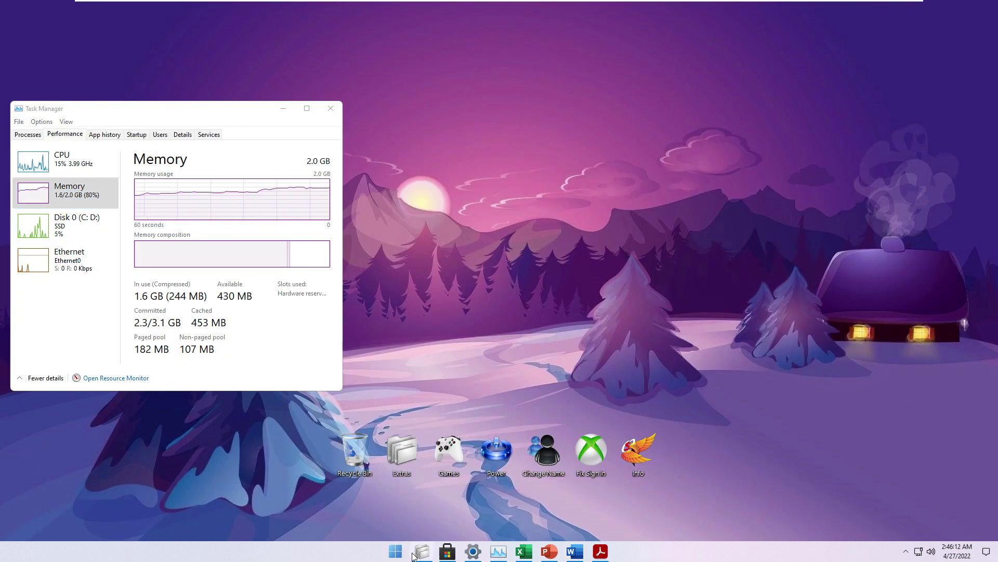
pyautogui.click(399, 552)
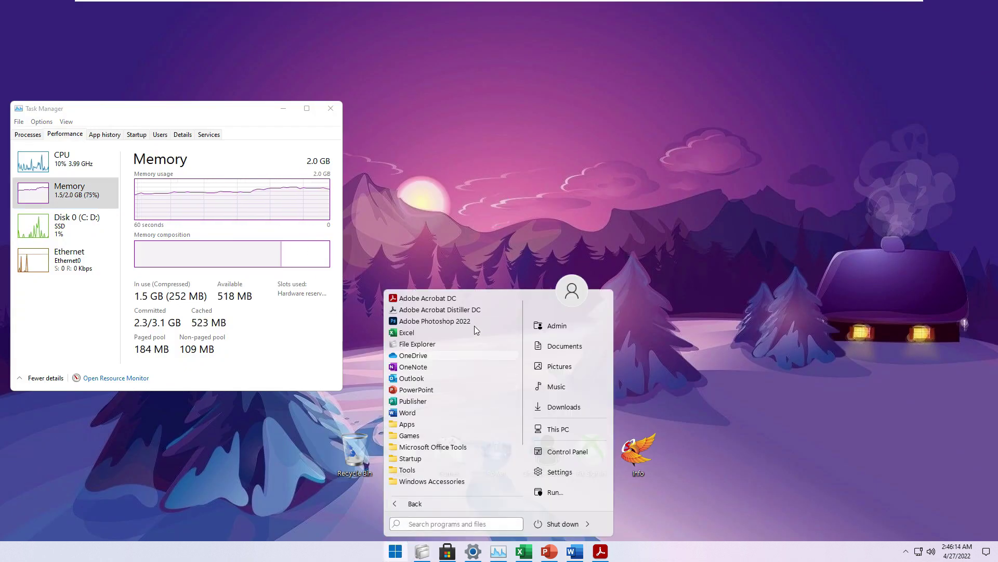
pyautogui.click(474, 323)
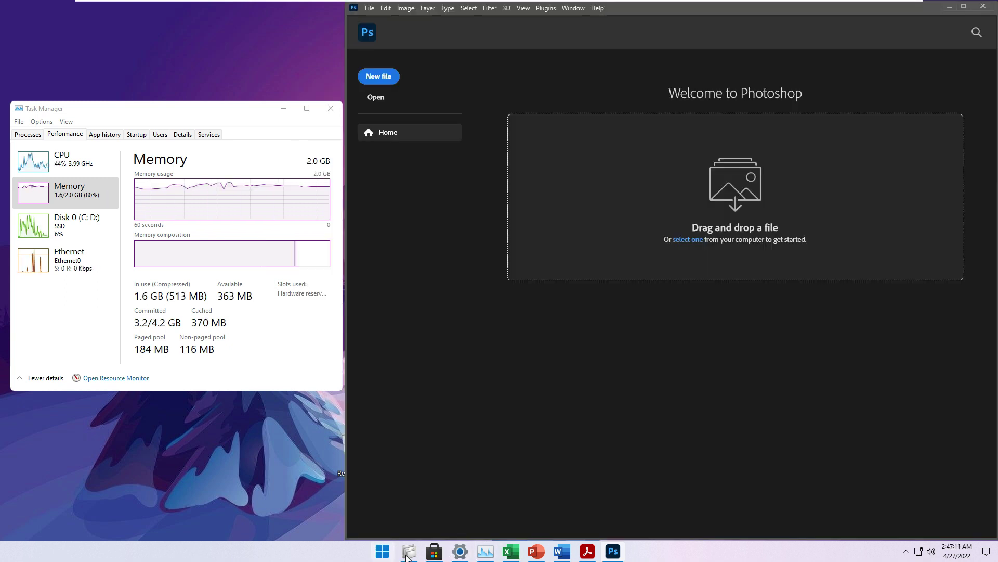
# Step: Open Adobe Photoshop.jpg from the DATA (D:) drive in Photoshop
pyautogui.click(407, 553)
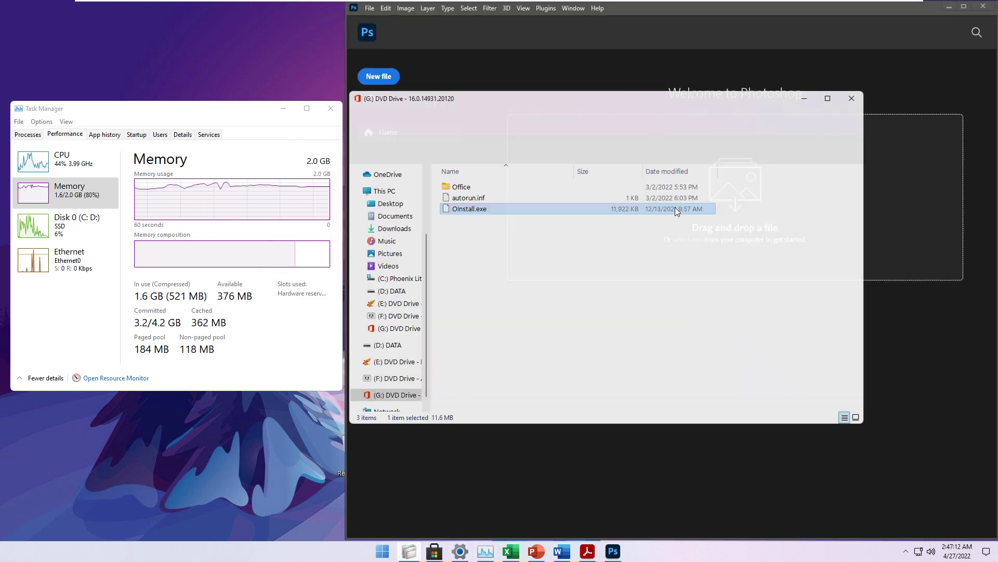
pyautogui.moveTo(655, 102); pyautogui.dragTo(545, 205)
pyautogui.click(281, 399)
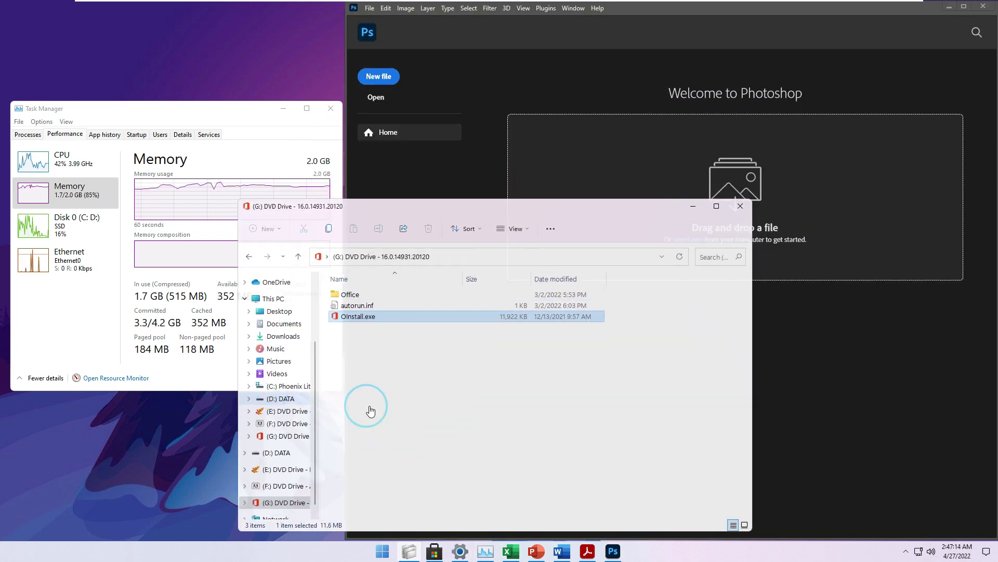
pyautogui.moveTo(416, 302); pyautogui.dragTo(728, 187)
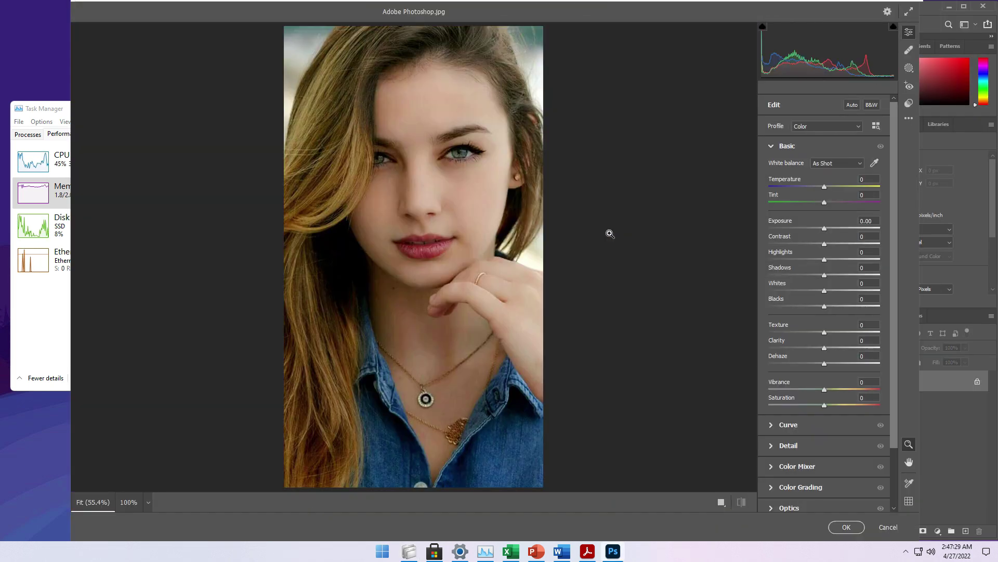
# Step: In the Camera Raw filter, set the photo's contrast to -52 and the curve's darks to -12 and highlights to about 6
pyautogui.click(630, 465)
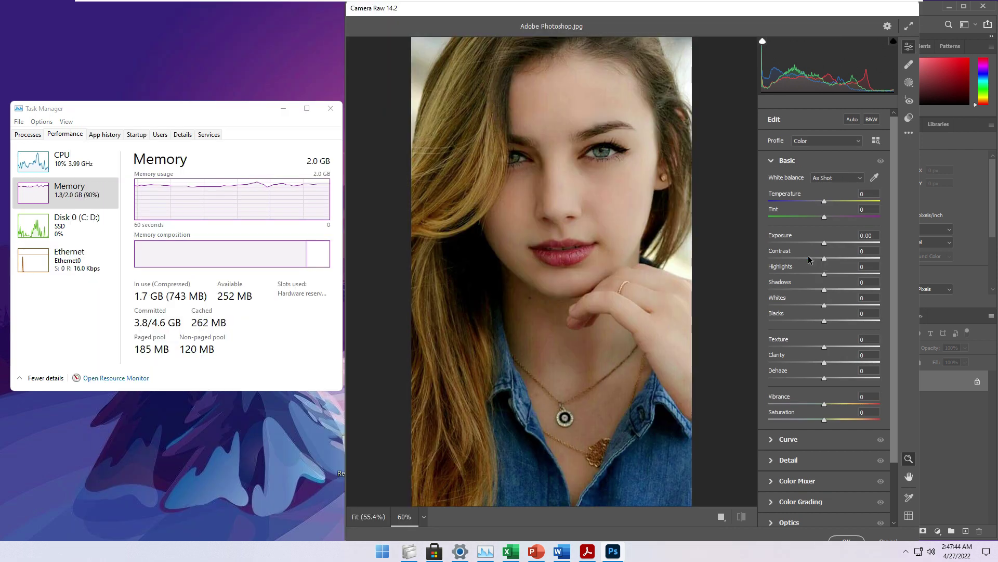
pyautogui.moveTo(785, 259); pyautogui.dragTo(795, 262)
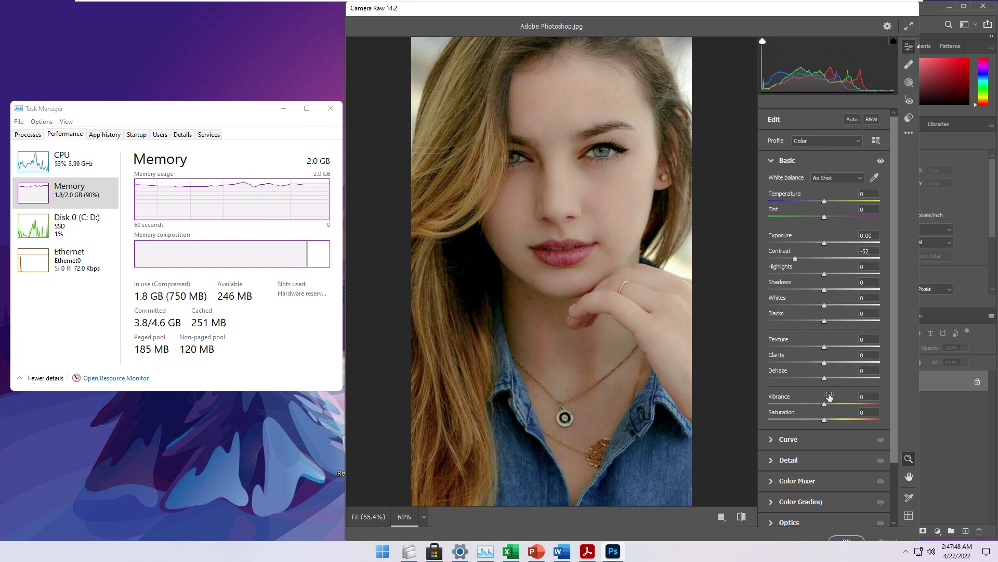
pyautogui.scroll(-3, 811, 406)
pyautogui.click(786, 371)
pyautogui.moveTo(797, 296); pyautogui.dragTo(797, 300)
pyautogui.moveTo(859, 236); pyautogui.dragTo(859, 235)
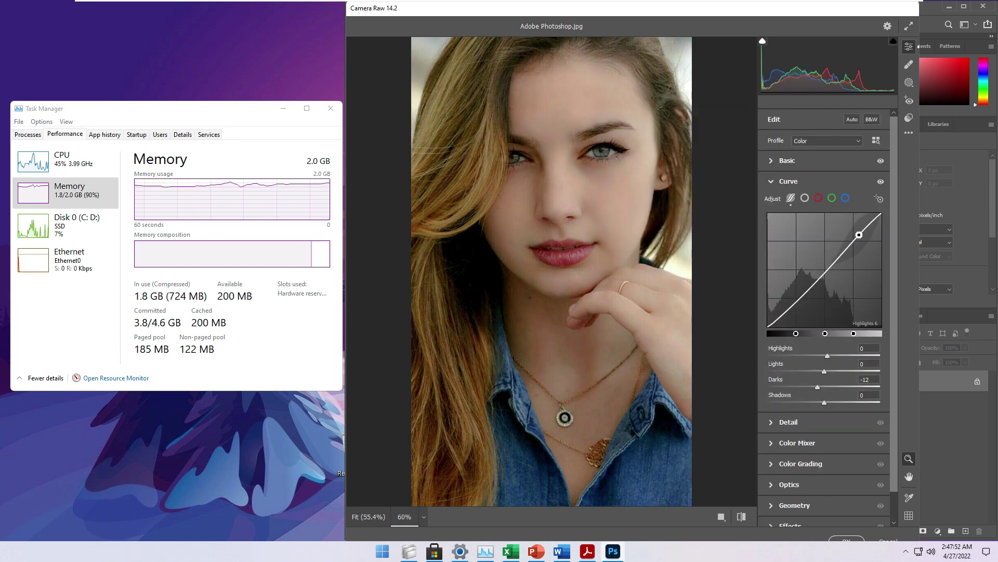
# Step: Set noise reduction to 76 and shift the hue of the reds to -8 and the oranges to +55
pyautogui.click(789, 421)
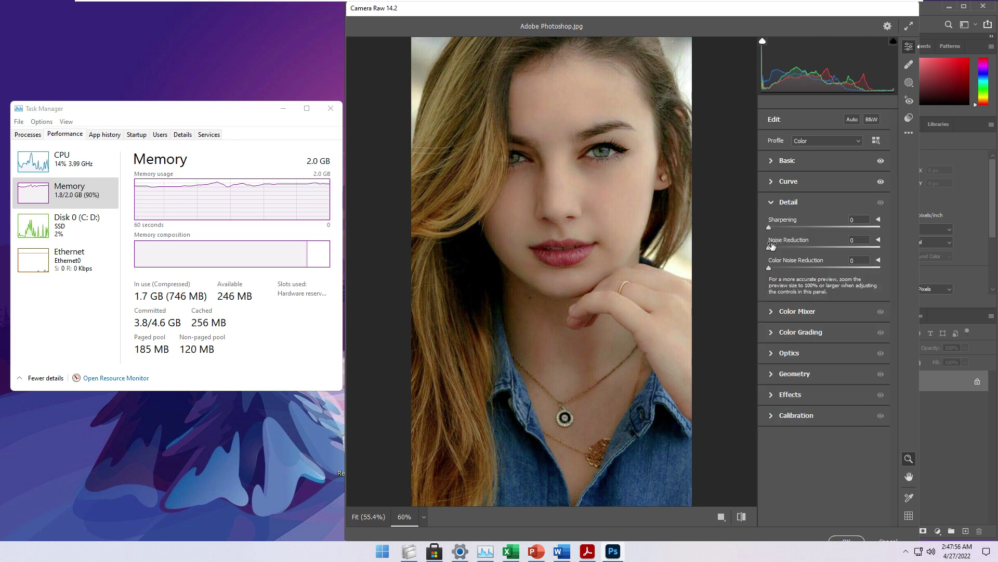
pyautogui.moveTo(842, 244)
pyautogui.mouseDown()
pyautogui.moveTo(861, 245)
pyautogui.moveTo(845, 245)
pyautogui.mouseUp()
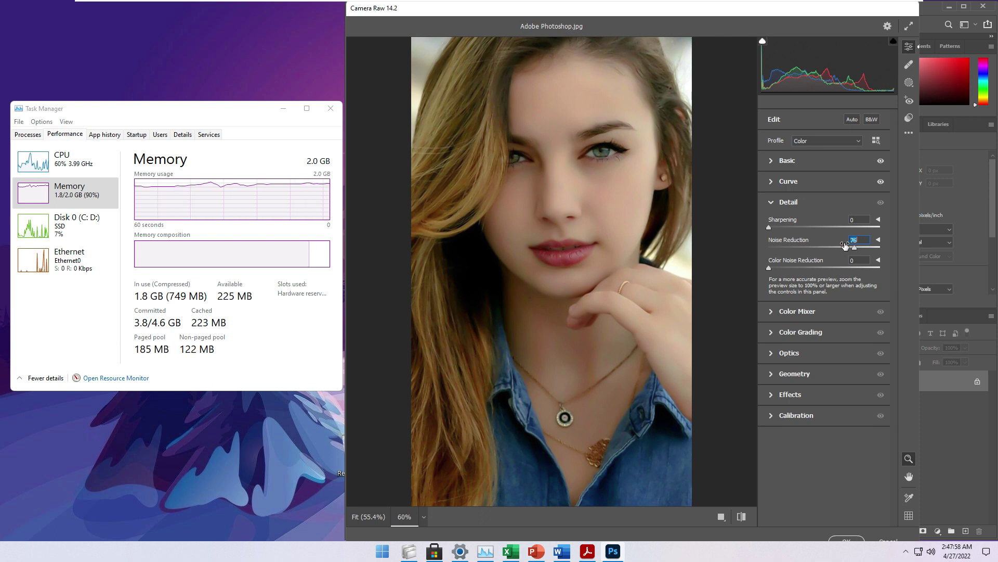
pyautogui.click(782, 315)
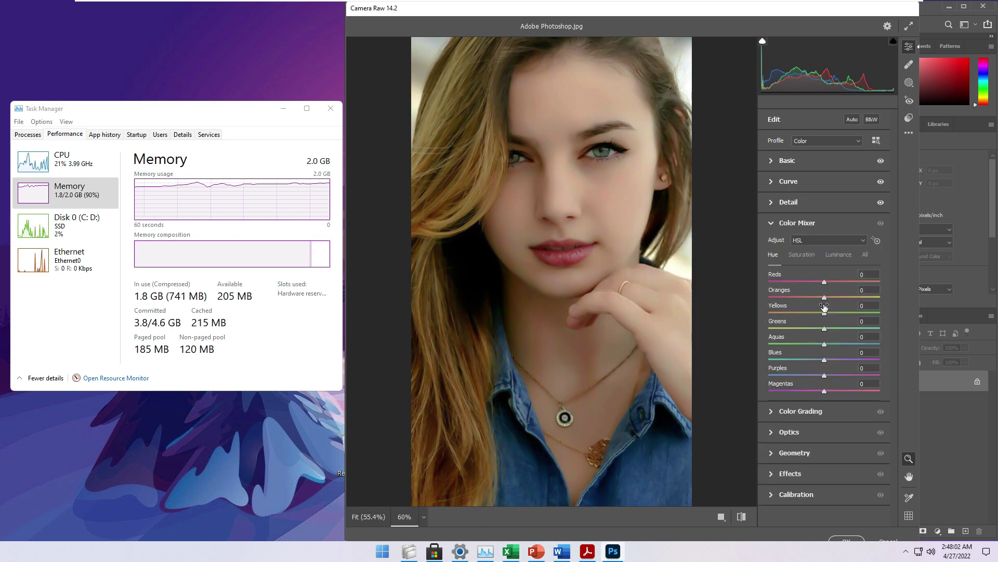
pyautogui.moveTo(824, 282); pyautogui.dragTo(855, 298)
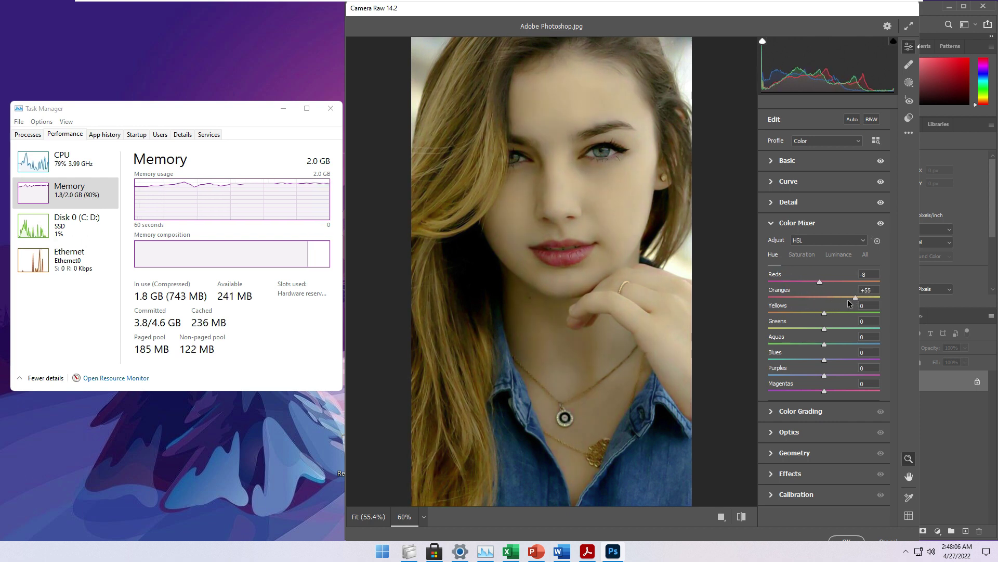
# Step: Color grade shadows to hue 50, saturation 35, midtones to 202, 24 and highlights to 252, 7, and apply the Camera Raw filter
pyautogui.click(791, 415)
pyautogui.moveTo(791, 398)
pyautogui.mouseDown()
pyautogui.moveTo(809, 392)
pyautogui.moveTo(795, 393)
pyautogui.mouseUp()
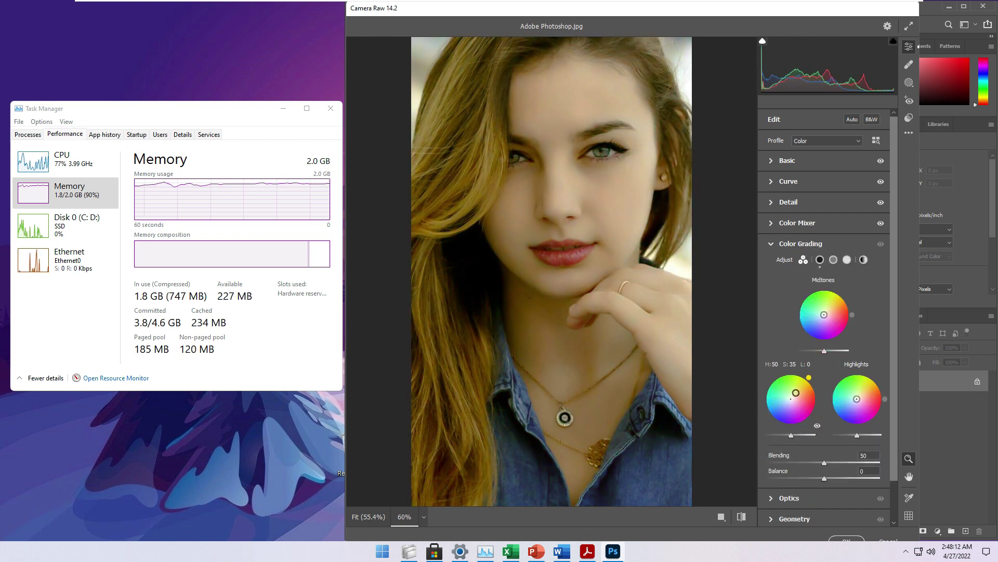
pyautogui.moveTo(825, 314); pyautogui.dragTo(820, 318)
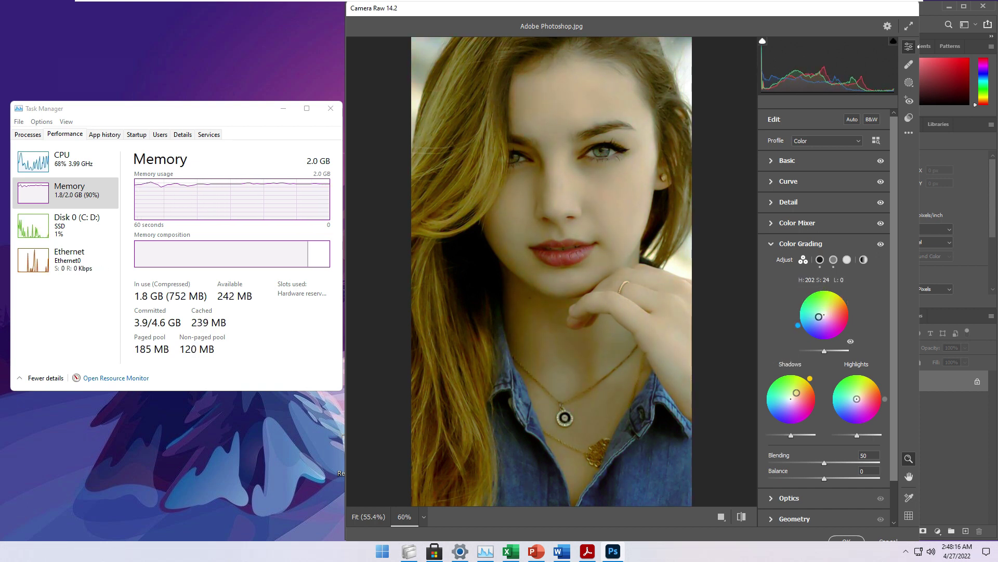
pyautogui.click(860, 394)
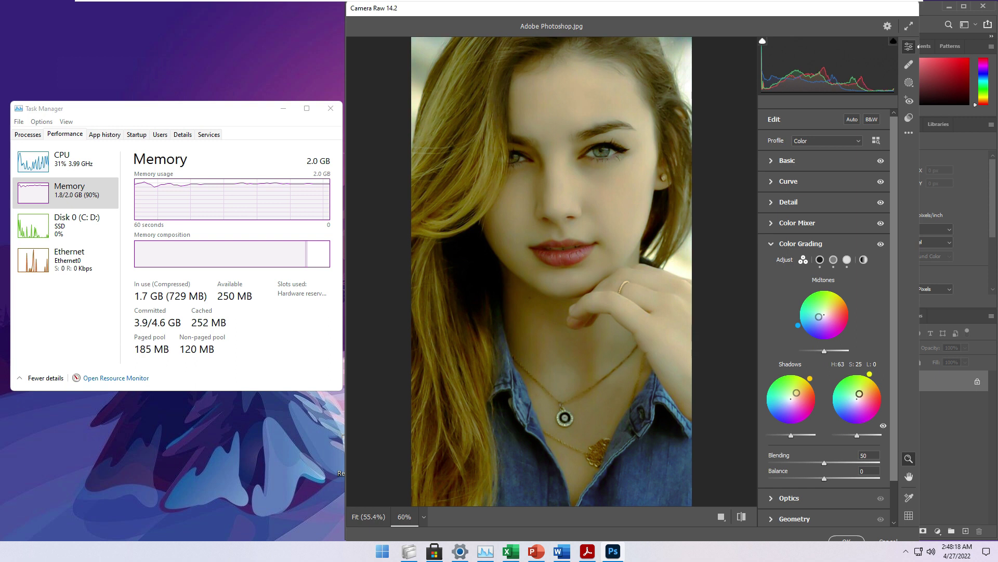
pyautogui.moveTo(859, 397); pyautogui.dragTo(858, 401)
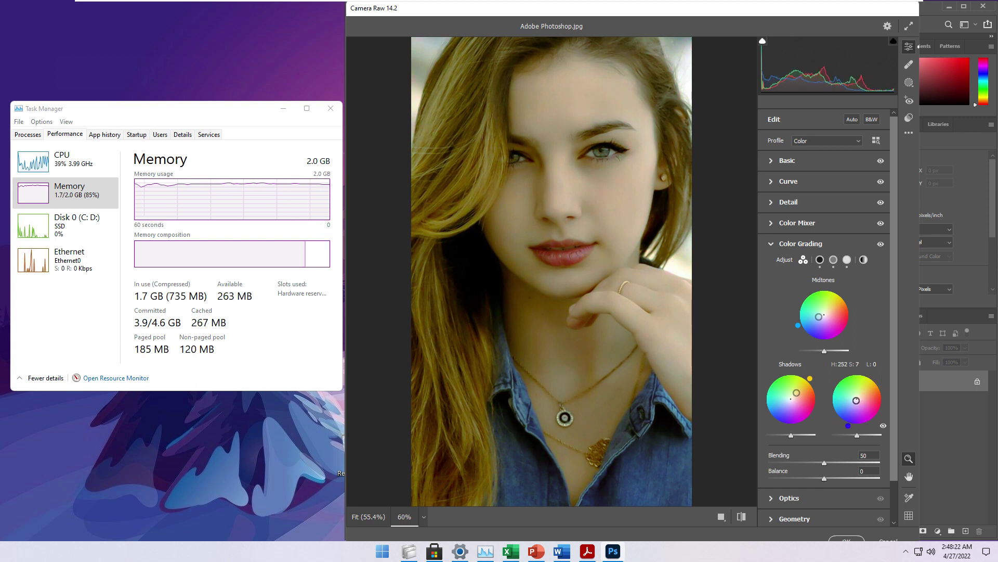
pyautogui.click(846, 539)
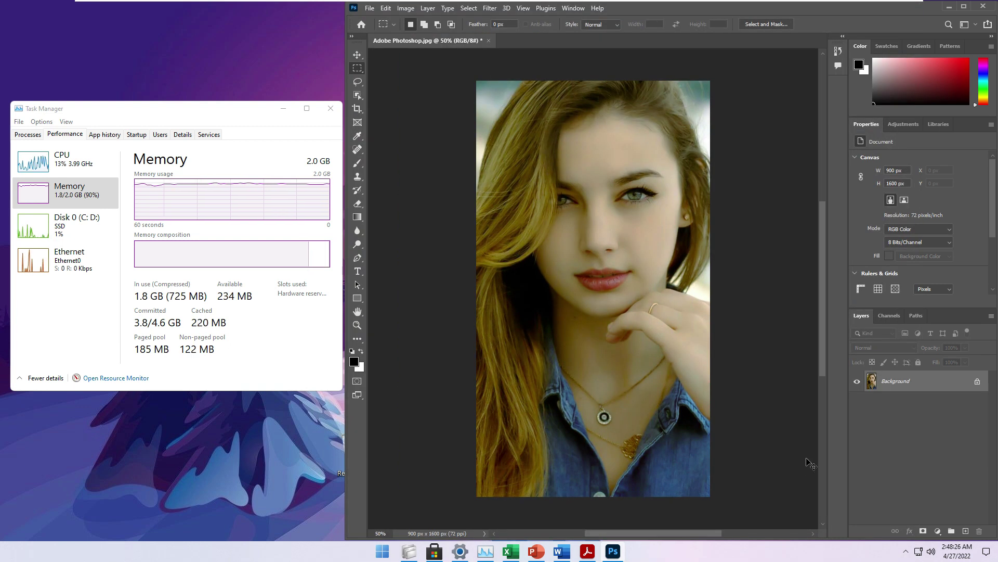
# Step: Save a copy of the edited photo as Adobe Photoshop copy.jpg in the Downloads folder, accepting the default JPEG options
pyautogui.hotkey('ctrl', 'alt', 's')
pyautogui.scroll(5, 394, 86)
pyautogui.click(394, 68)
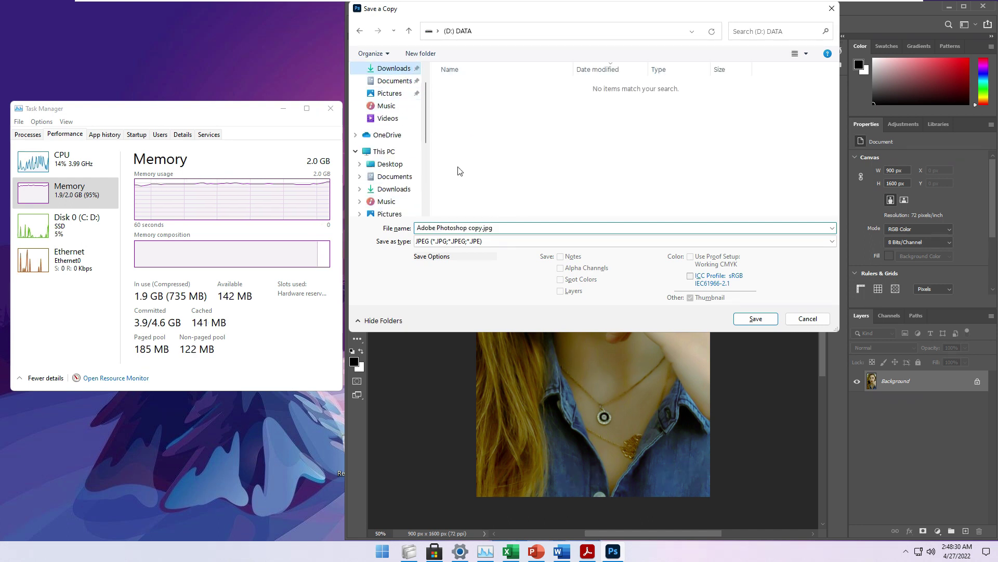
pyautogui.click(755, 319)
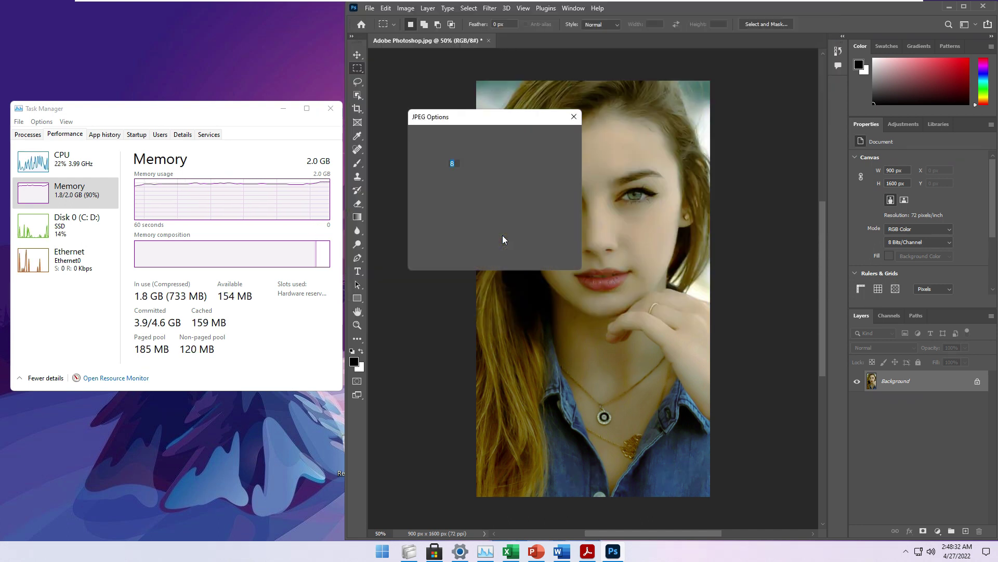
pyautogui.press('Return')
# Step: Check the saved Adobe Photoshop copy.jpg in the Downloads folder with enlarged thumbnails and return to Photoshop
pyautogui.click(410, 551)
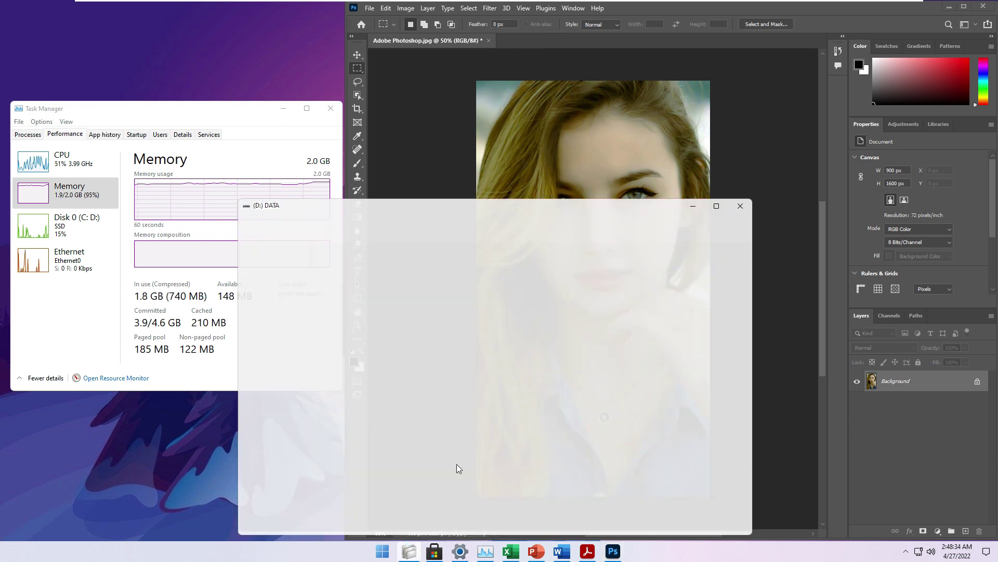
pyautogui.scroll(3, 270, 323)
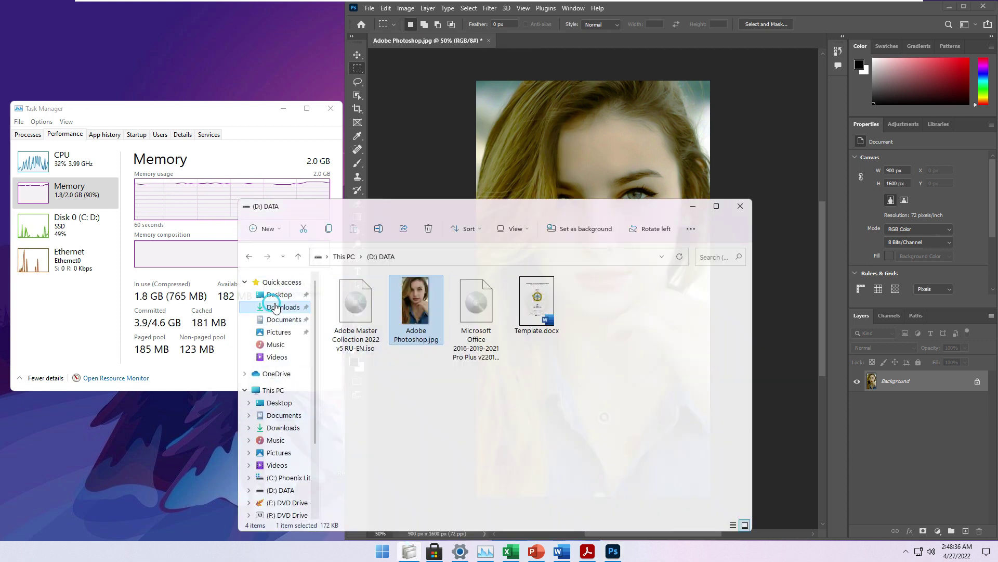
pyautogui.click(281, 307)
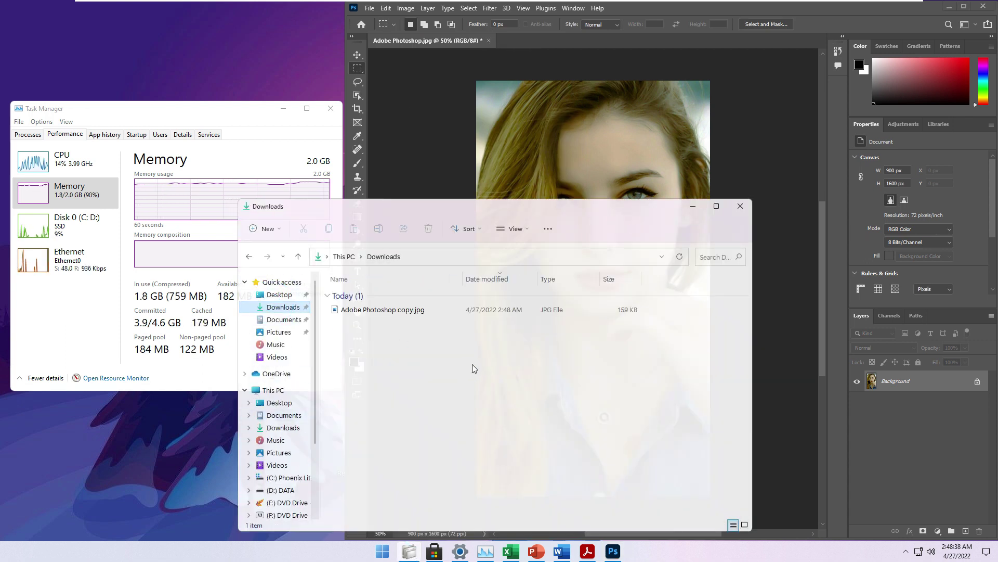
pyautogui.scroll(4, 472, 364)
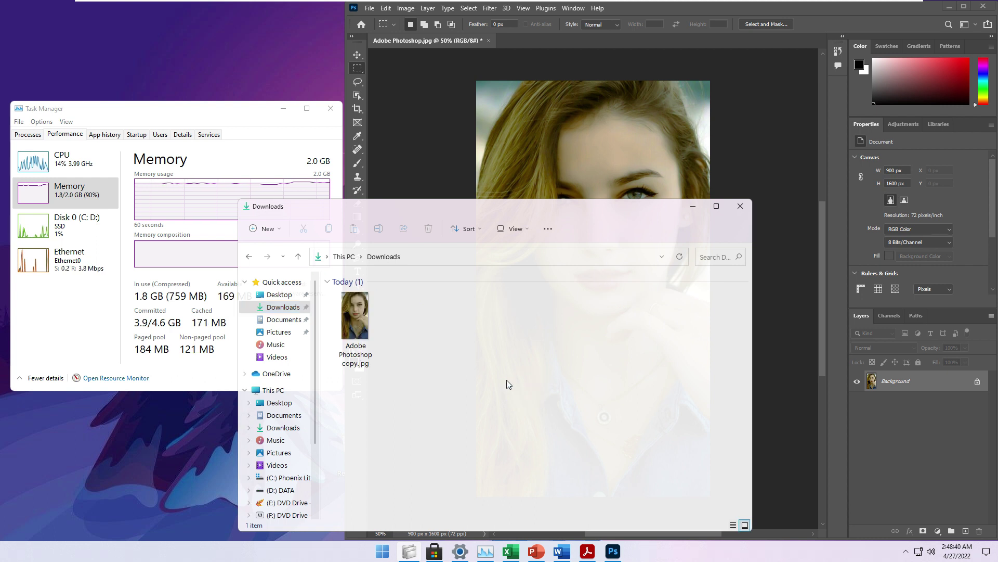
pyautogui.scroll(2, 510, 380)
pyautogui.click(420, 350)
pyautogui.click(580, 346)
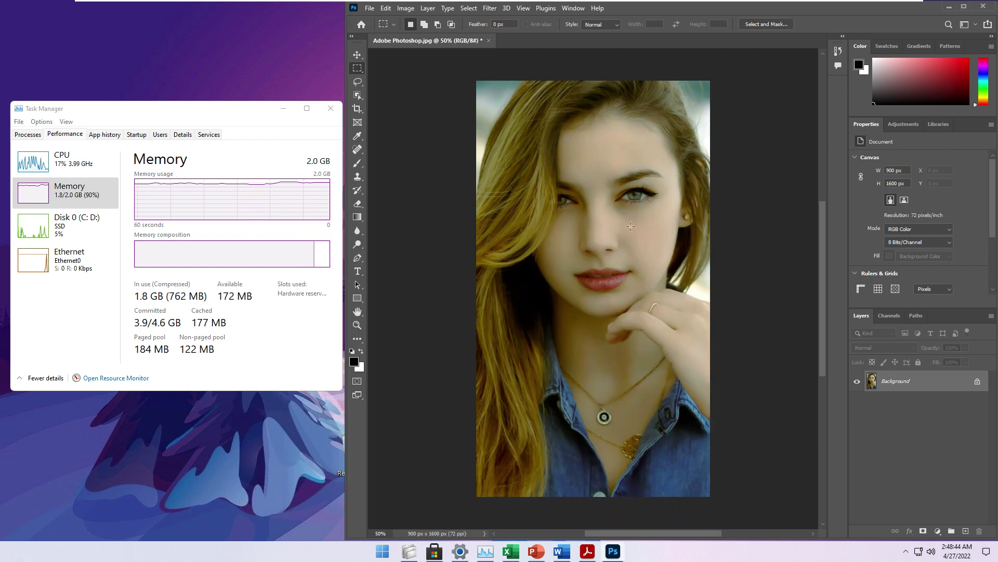
# Step: Minimize Photoshop and shut down the virtual machine's Windows system
pyautogui.click(950, 6)
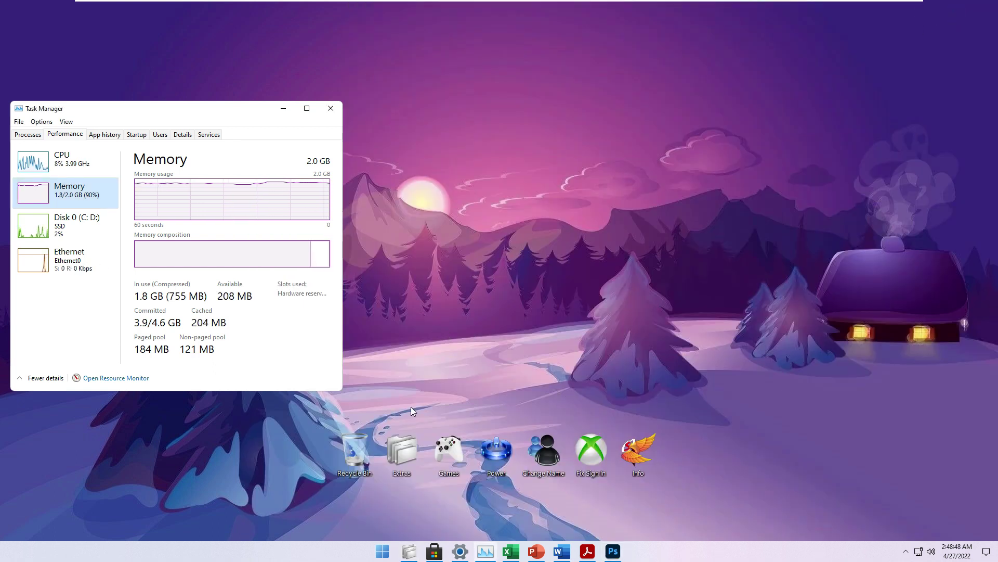
pyautogui.click(382, 551)
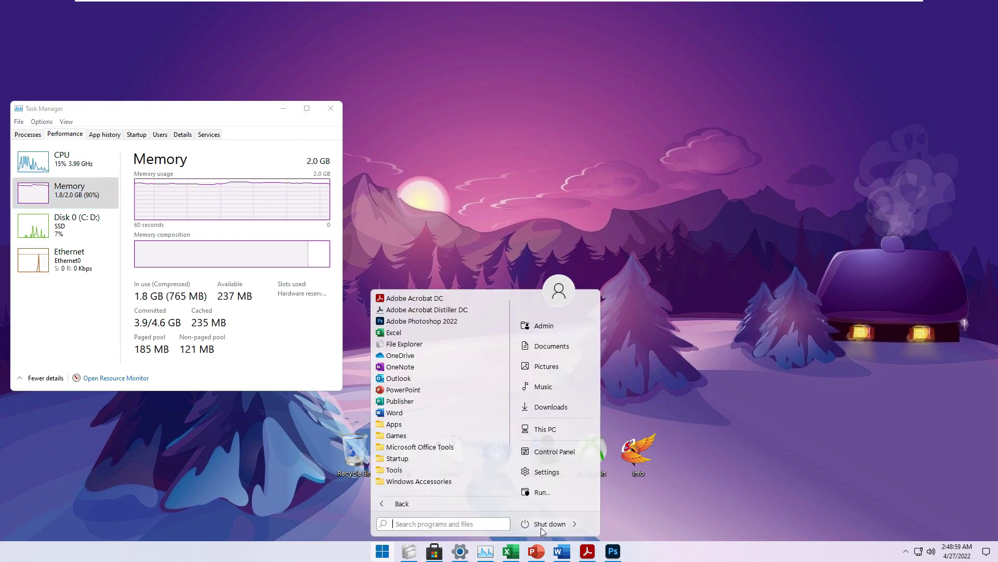
pyautogui.click(544, 523)
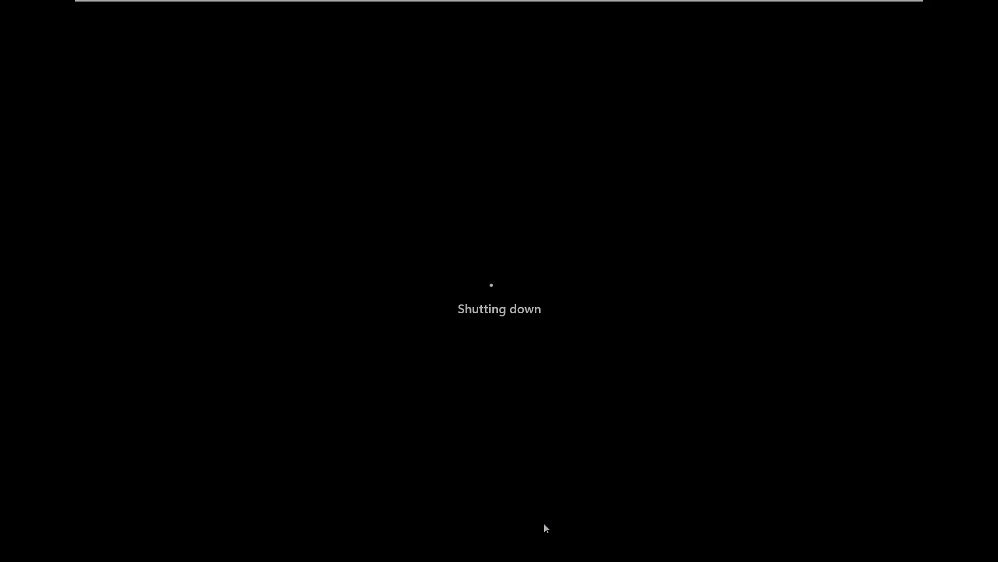